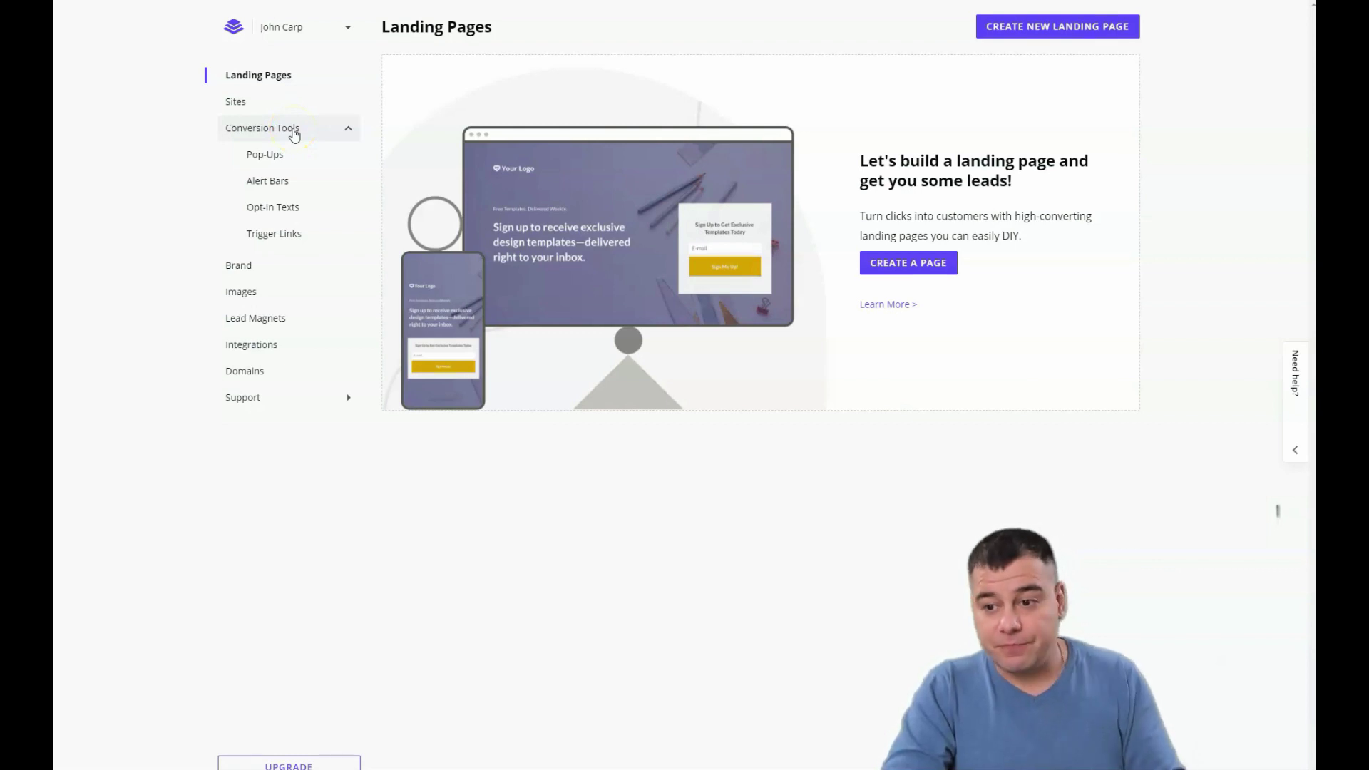
- Start creating a new landing page and browse the template gallery sorted by conversion rate
click(918, 261)
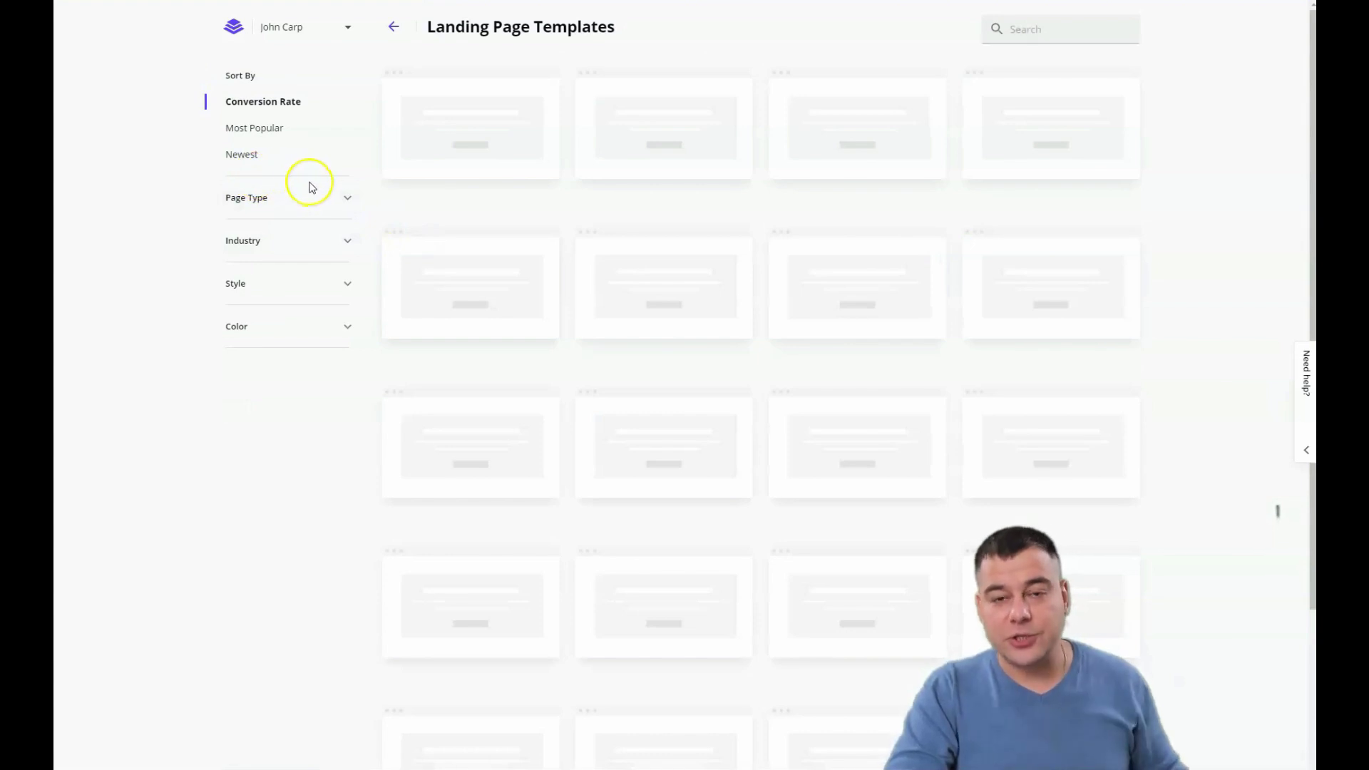
mouse_move(681, 288)
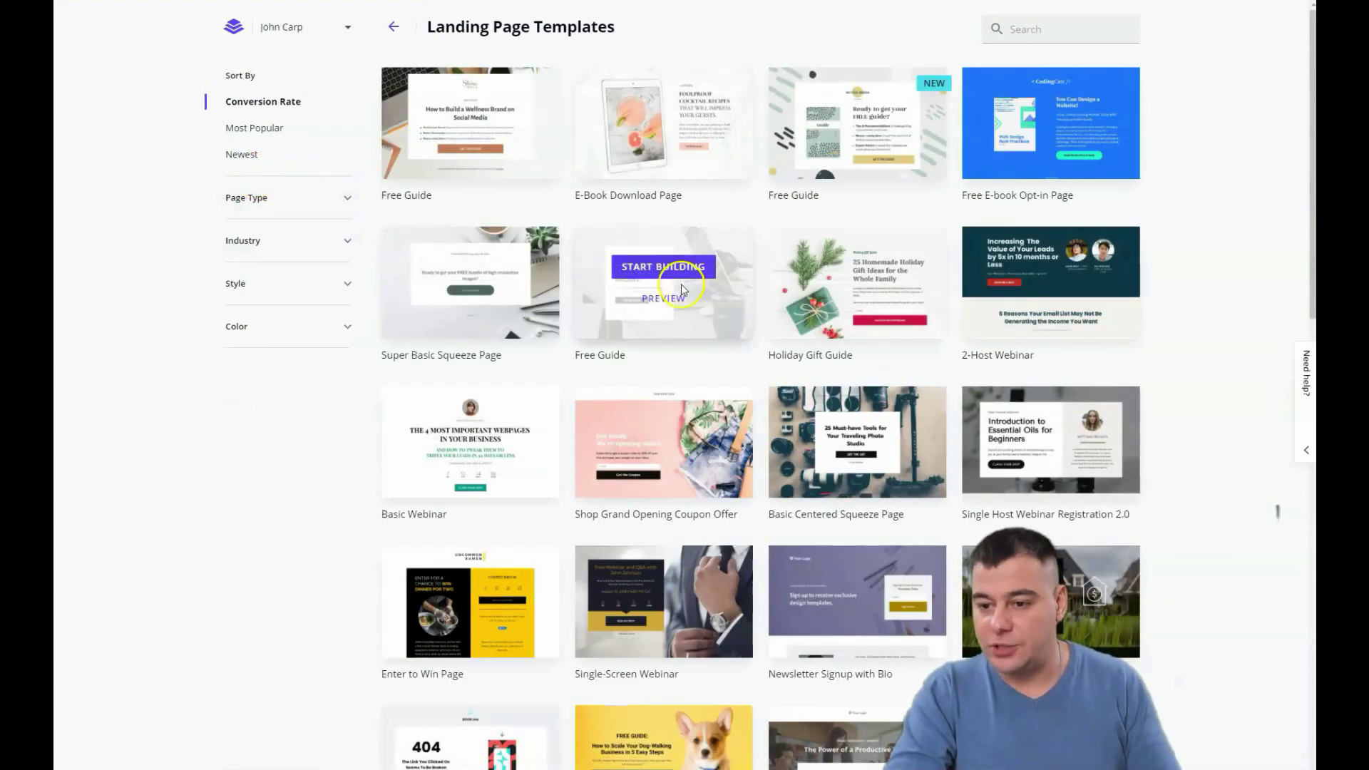
scroll(682, 289, down, 3)
scroll(708, 296, down, 3)
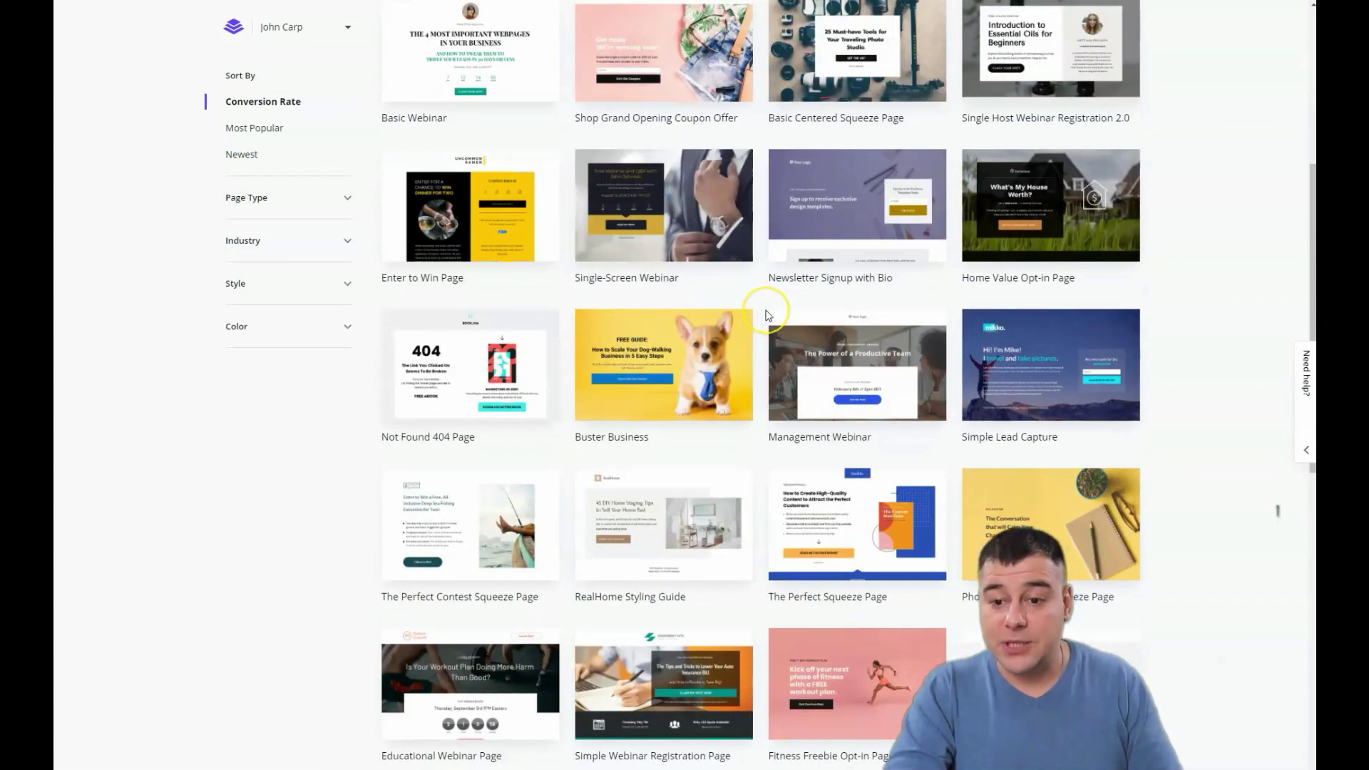
mouse_move(771, 324)
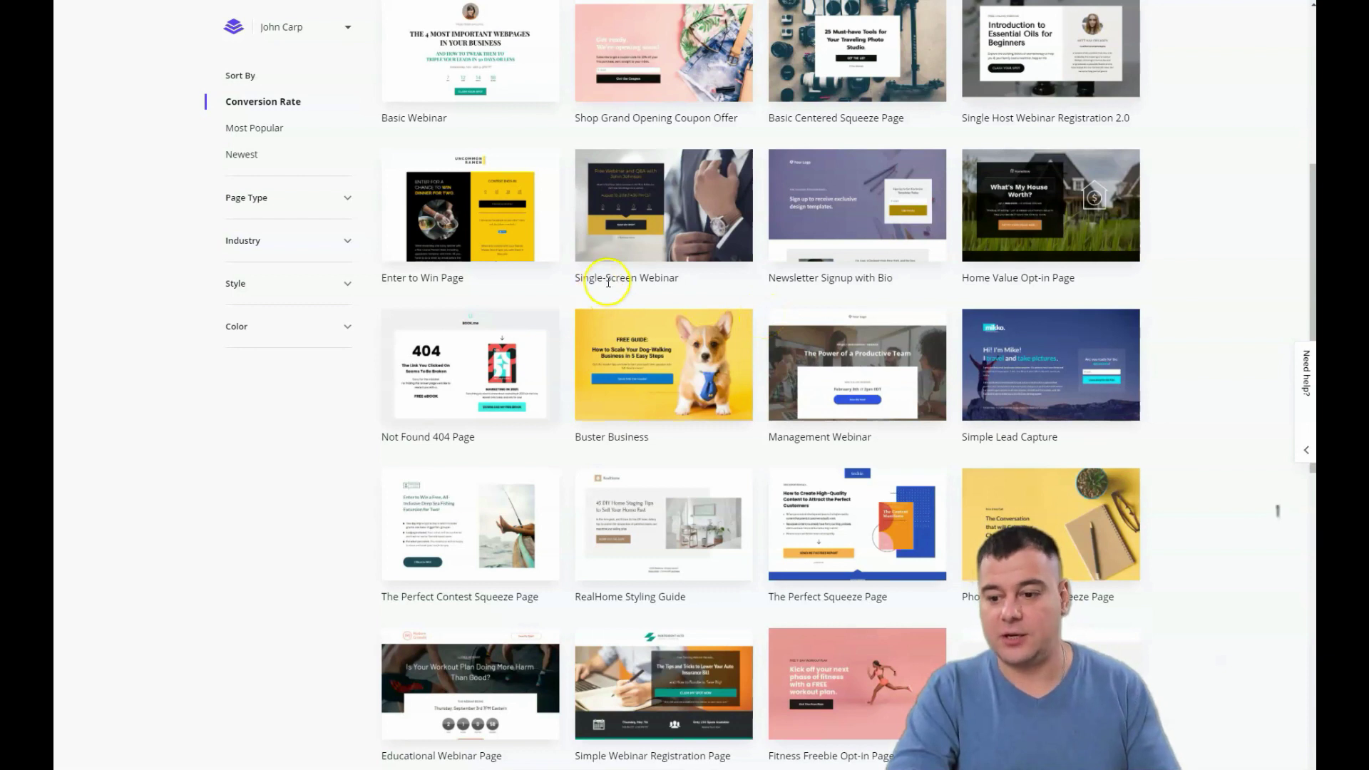
scroll(733, 290, down, 5)
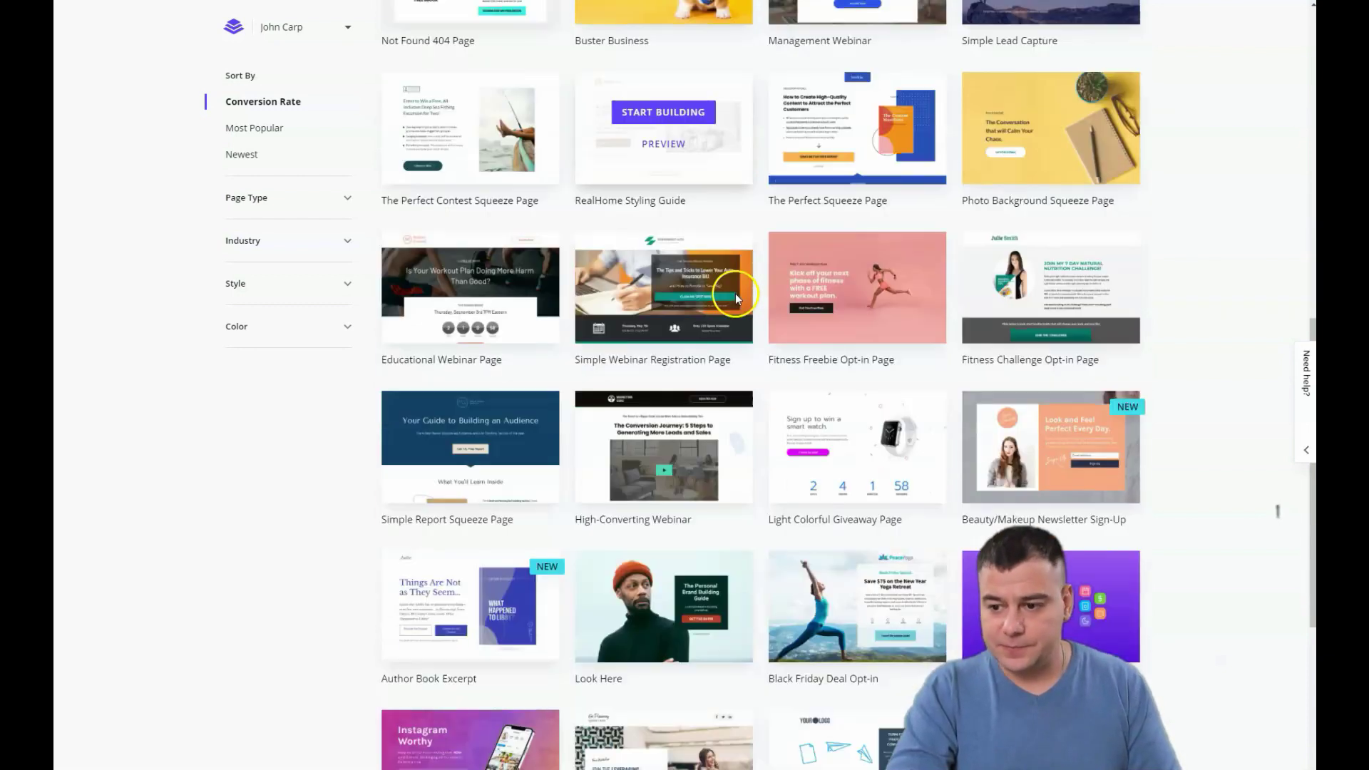
scroll(726, 269, down, 3)
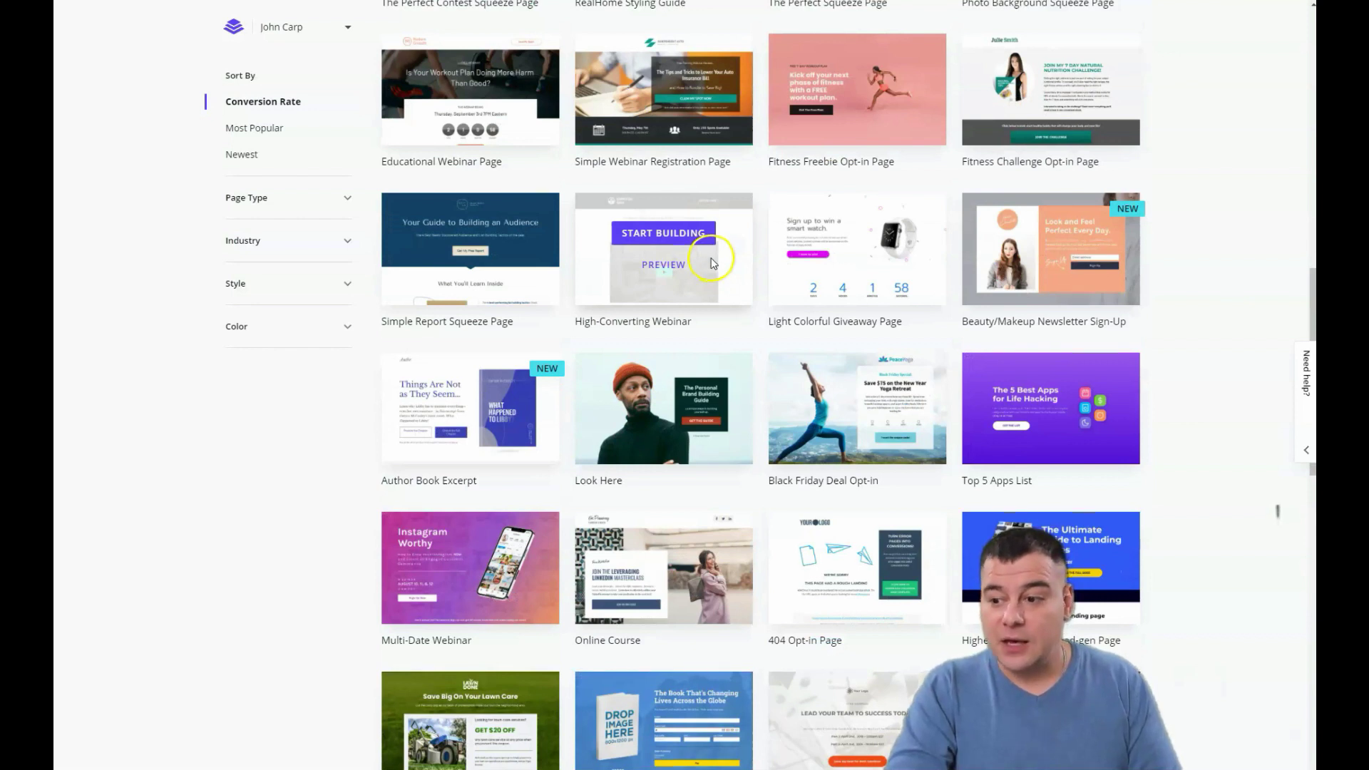
scroll(712, 264, up, 12)
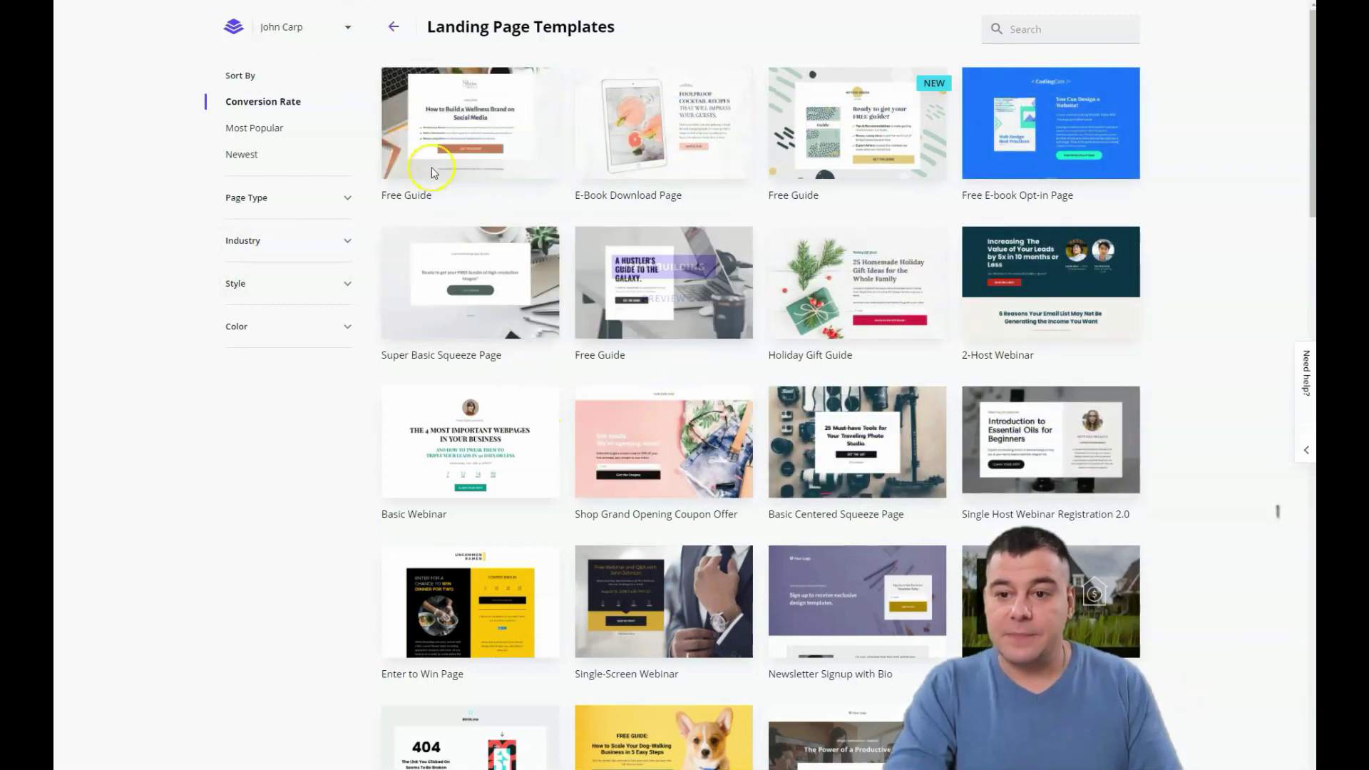
mouse_move(1073, 152)
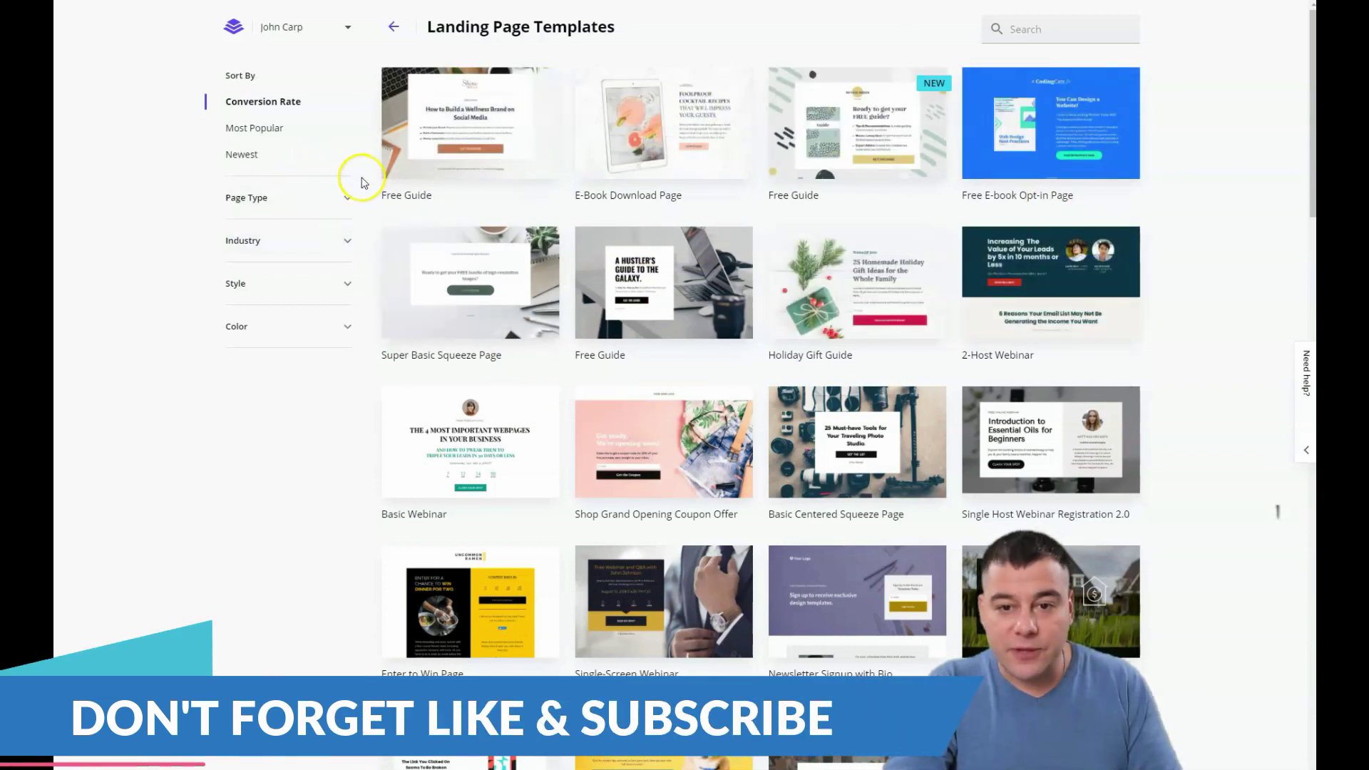
- Sort the templates by Most Popular, browse them, and switch the sorting to Newest
click(260, 129)
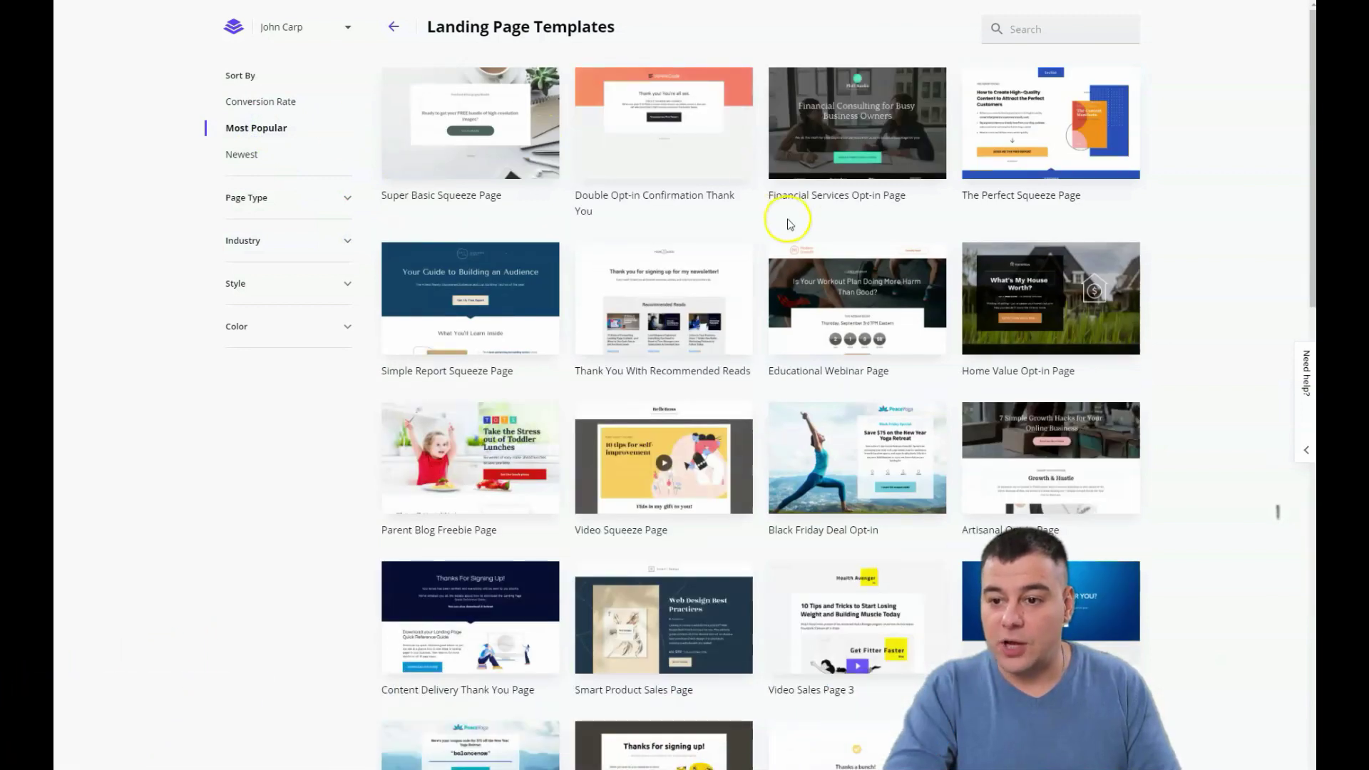
scroll(763, 296, down, 20)
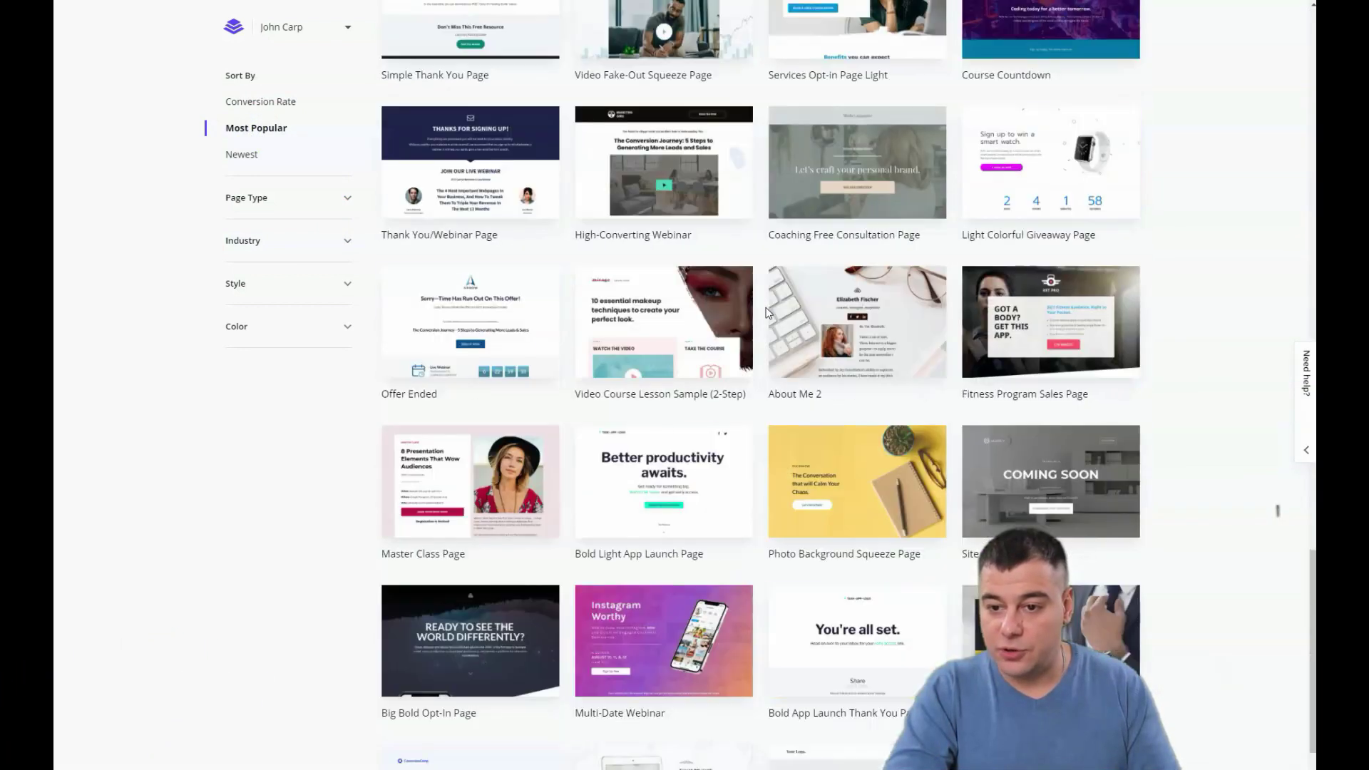
scroll(766, 312, down, 7)
click(242, 156)
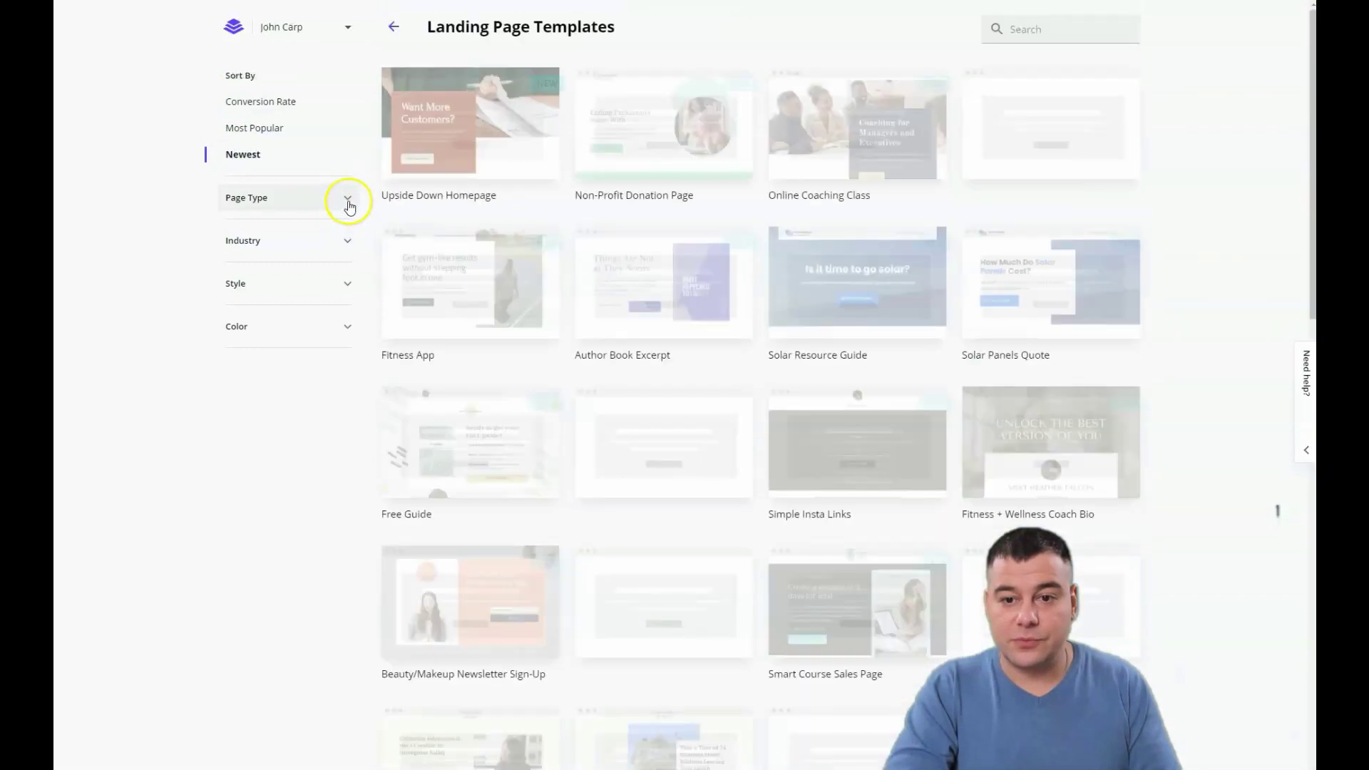
- Examine the Page Type and Industry filter categories, and sort the templates by Conversion Rate again
click(348, 201)
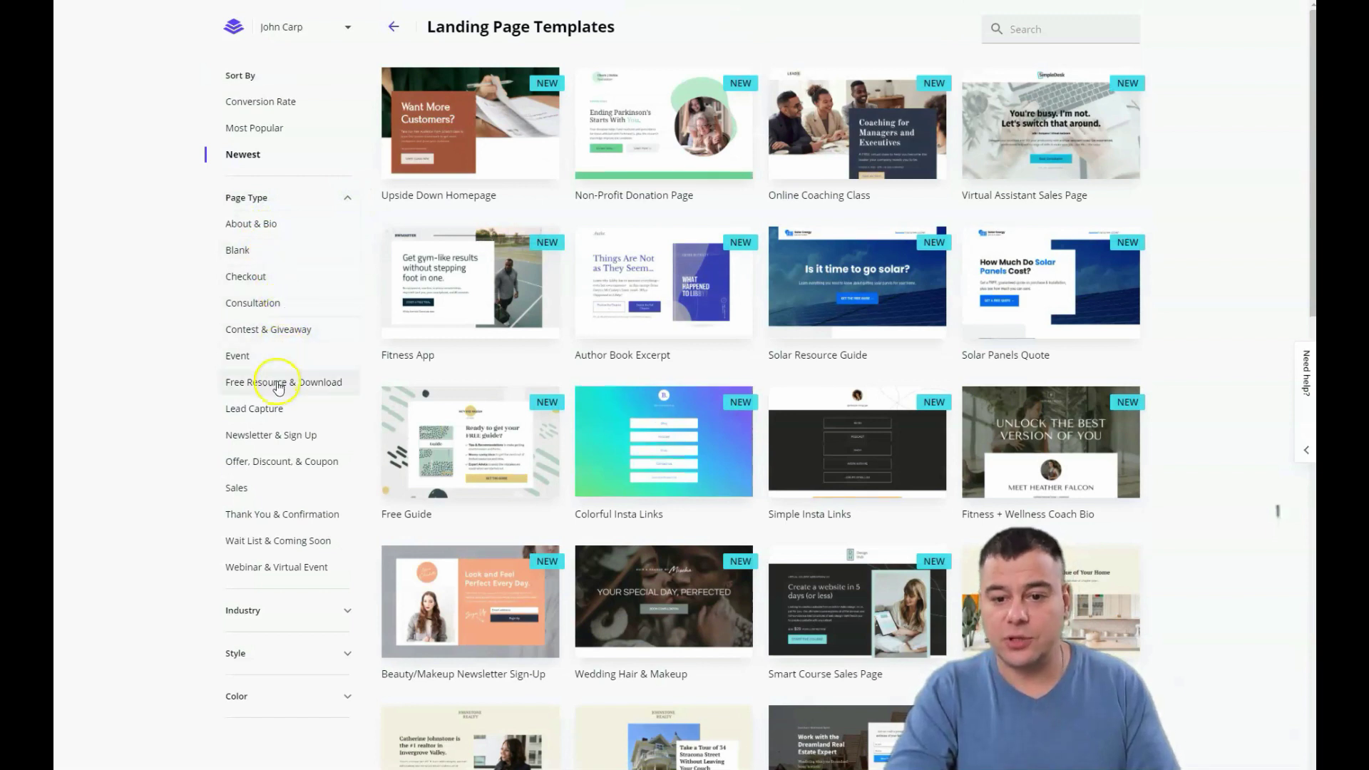
click(345, 609)
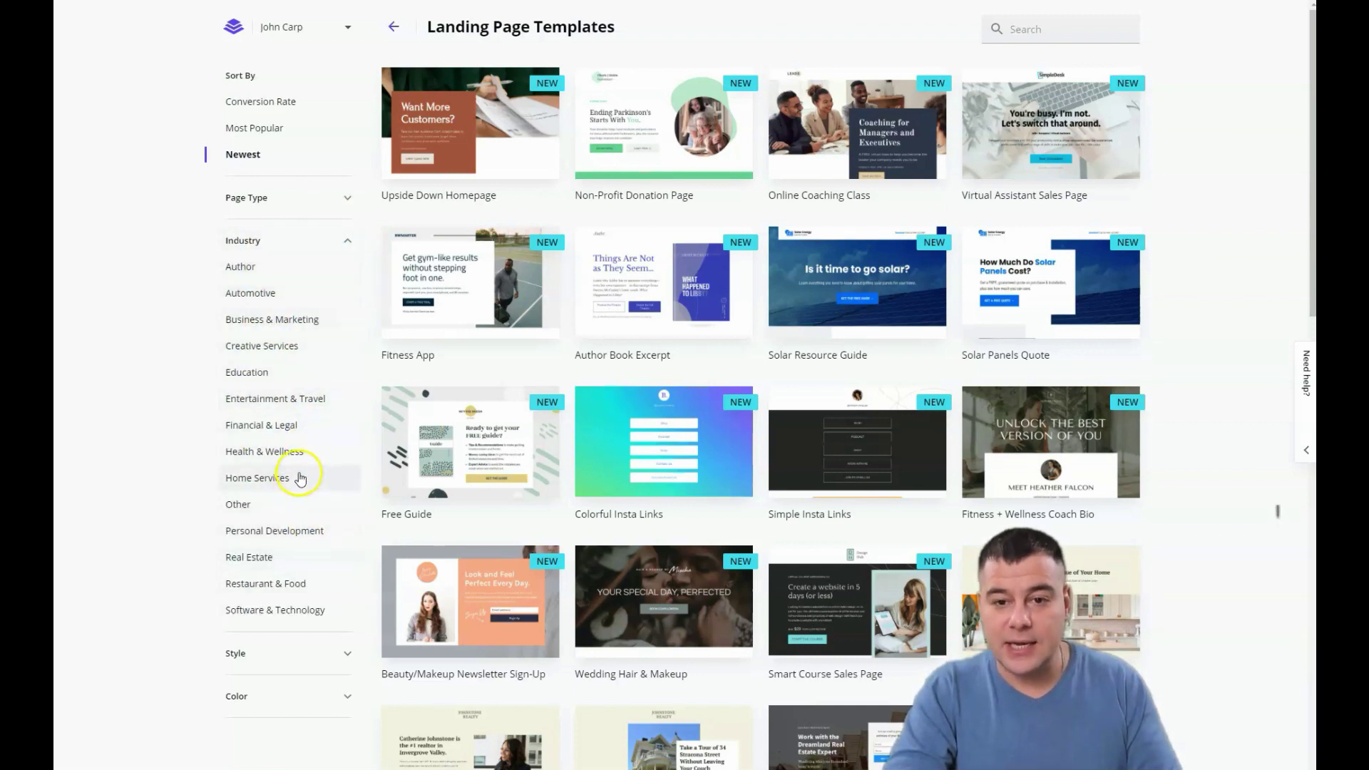
click(255, 104)
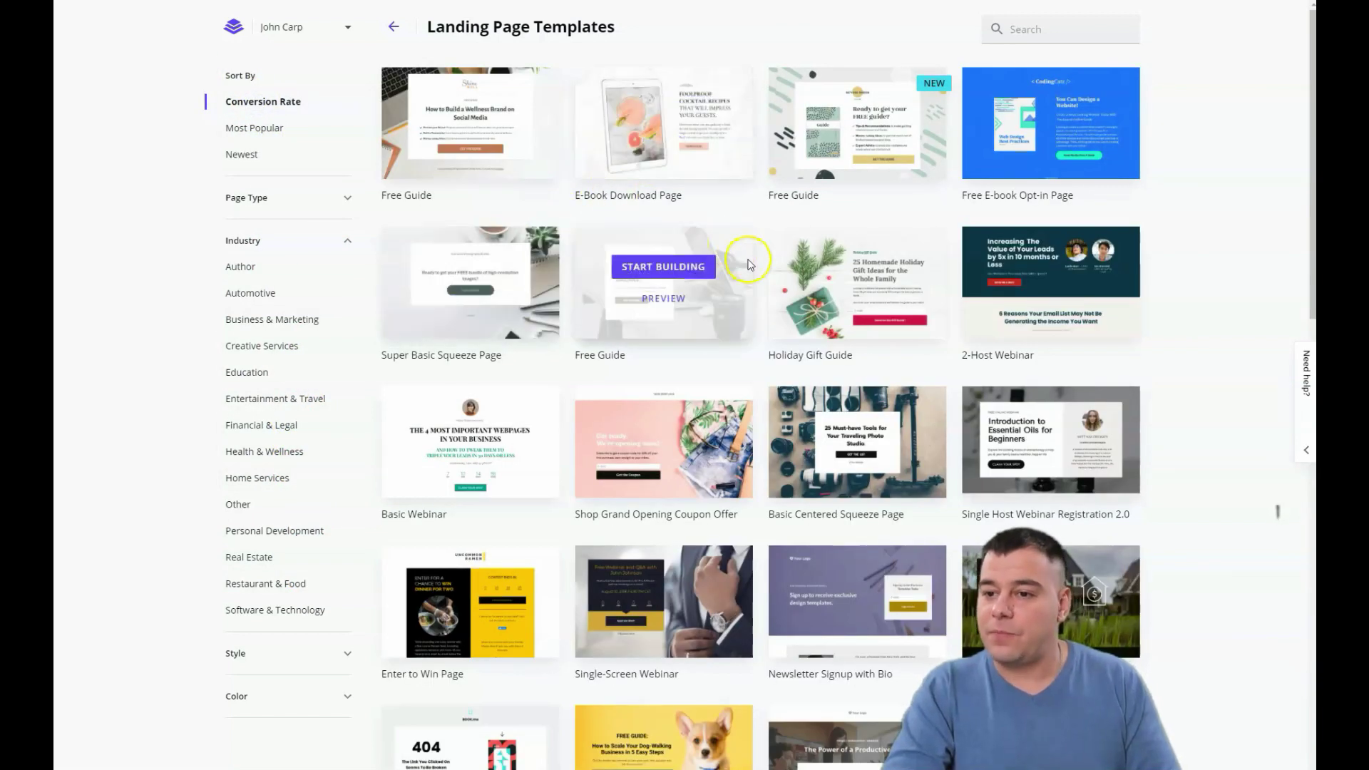
- Find the Fitness Freebie Opt-in Page template in the gallery and preview its desktop version
click(804, 286)
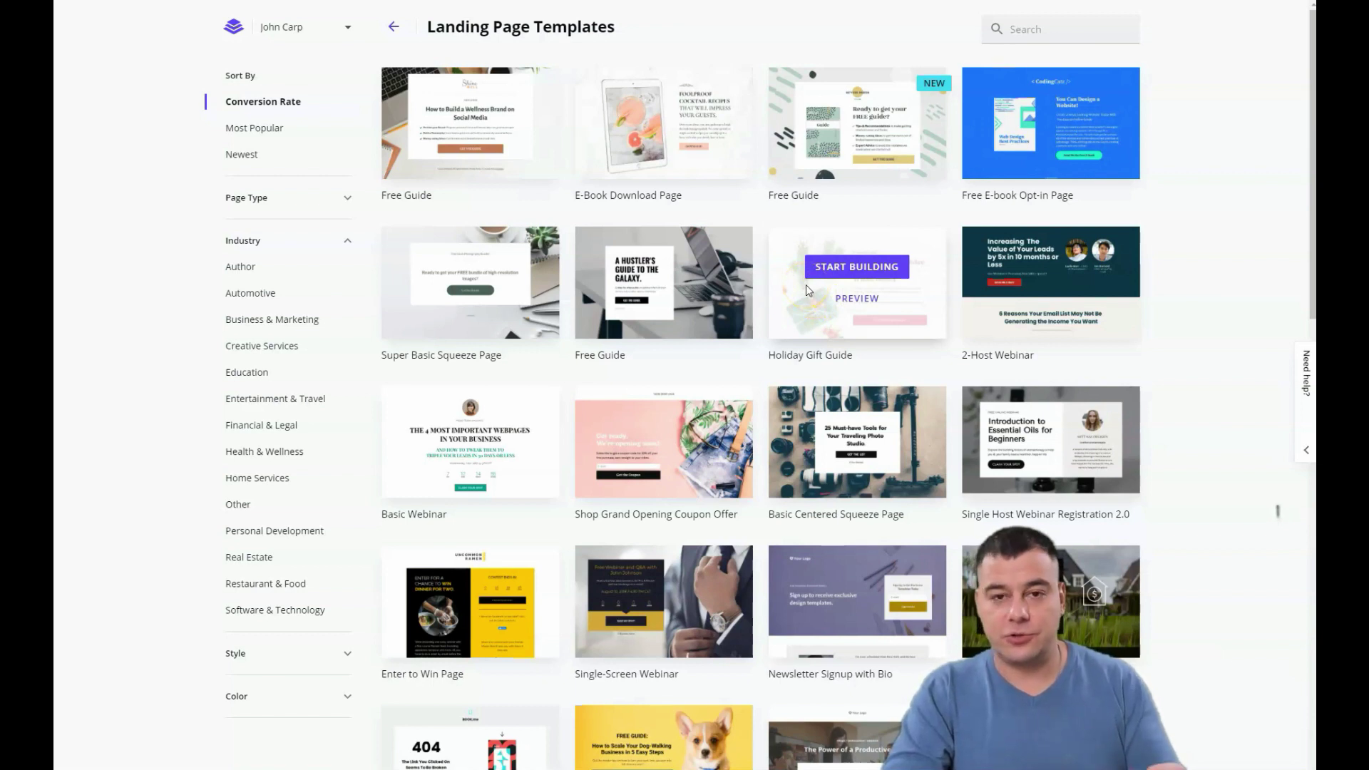
click(697, 336)
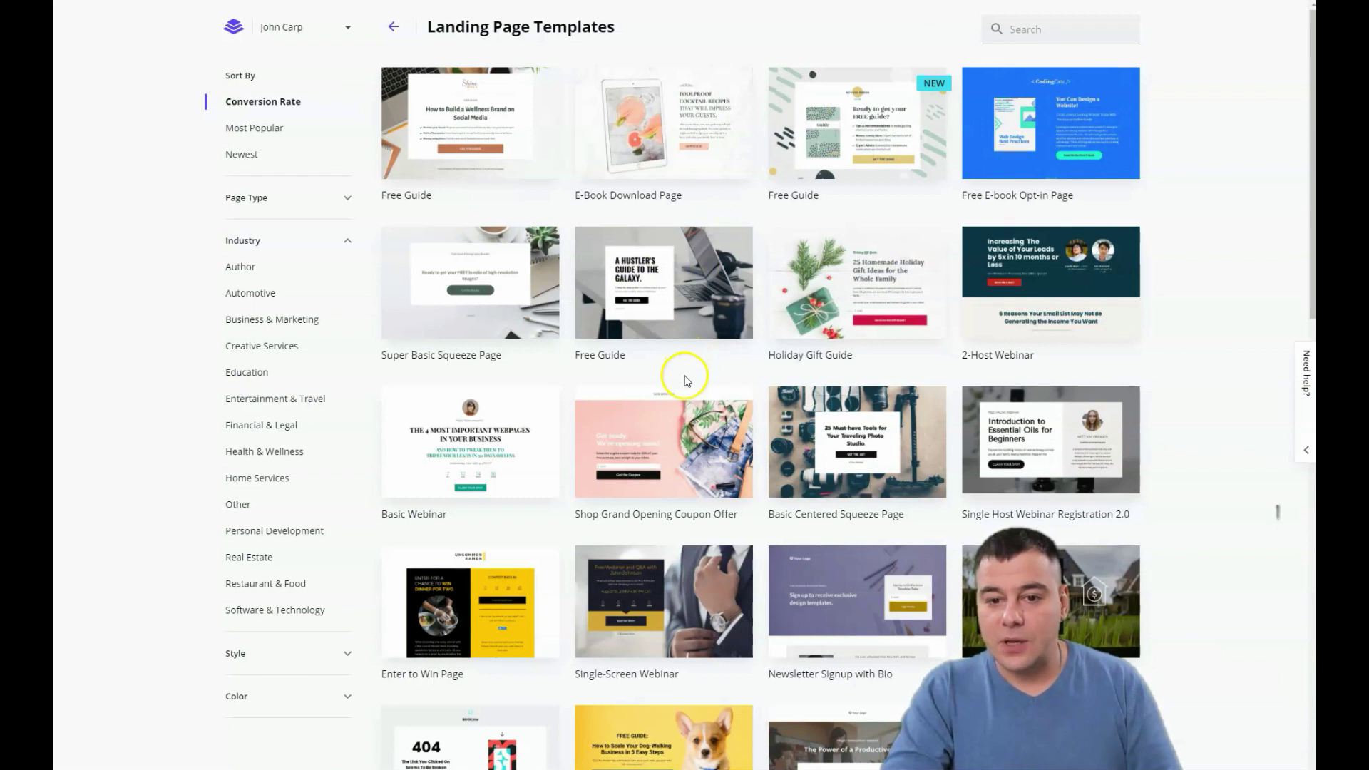
scroll(713, 328, down, 5)
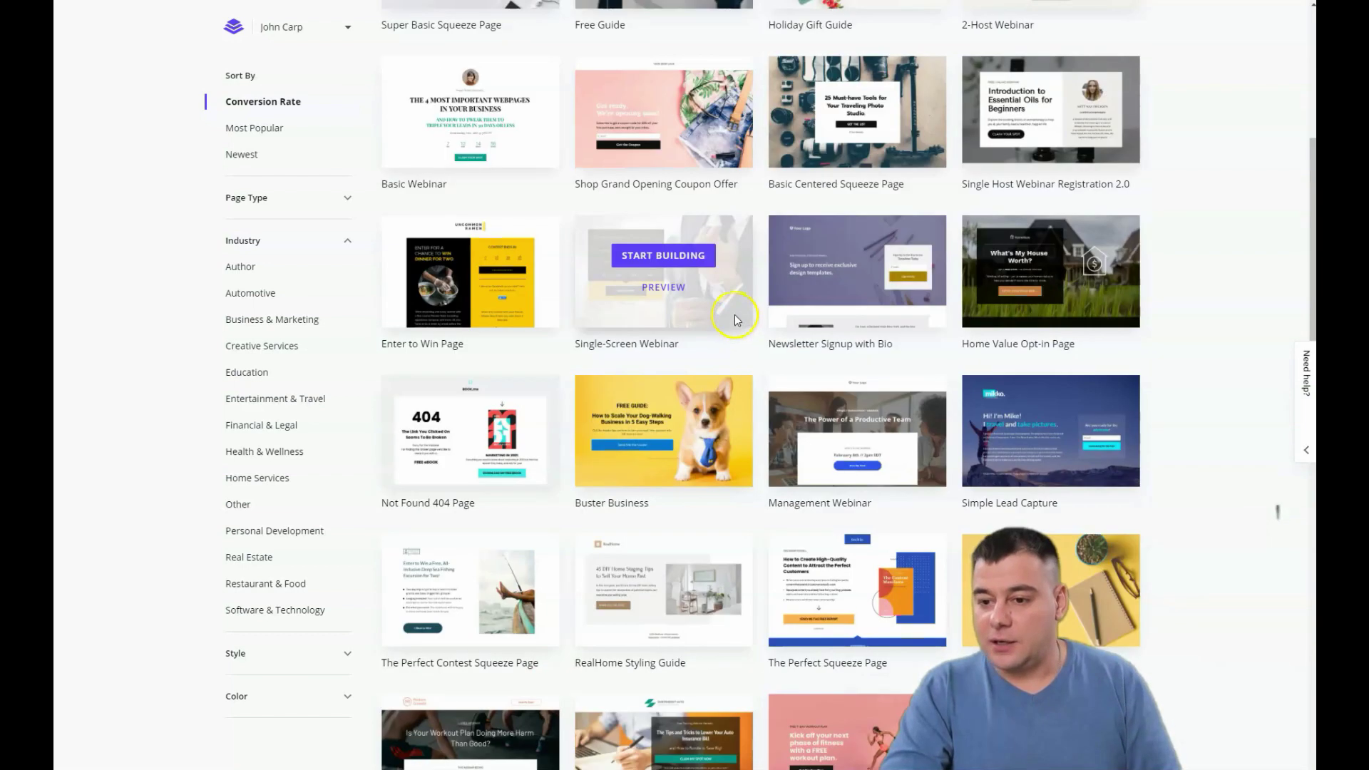
scroll(736, 317, down, 5)
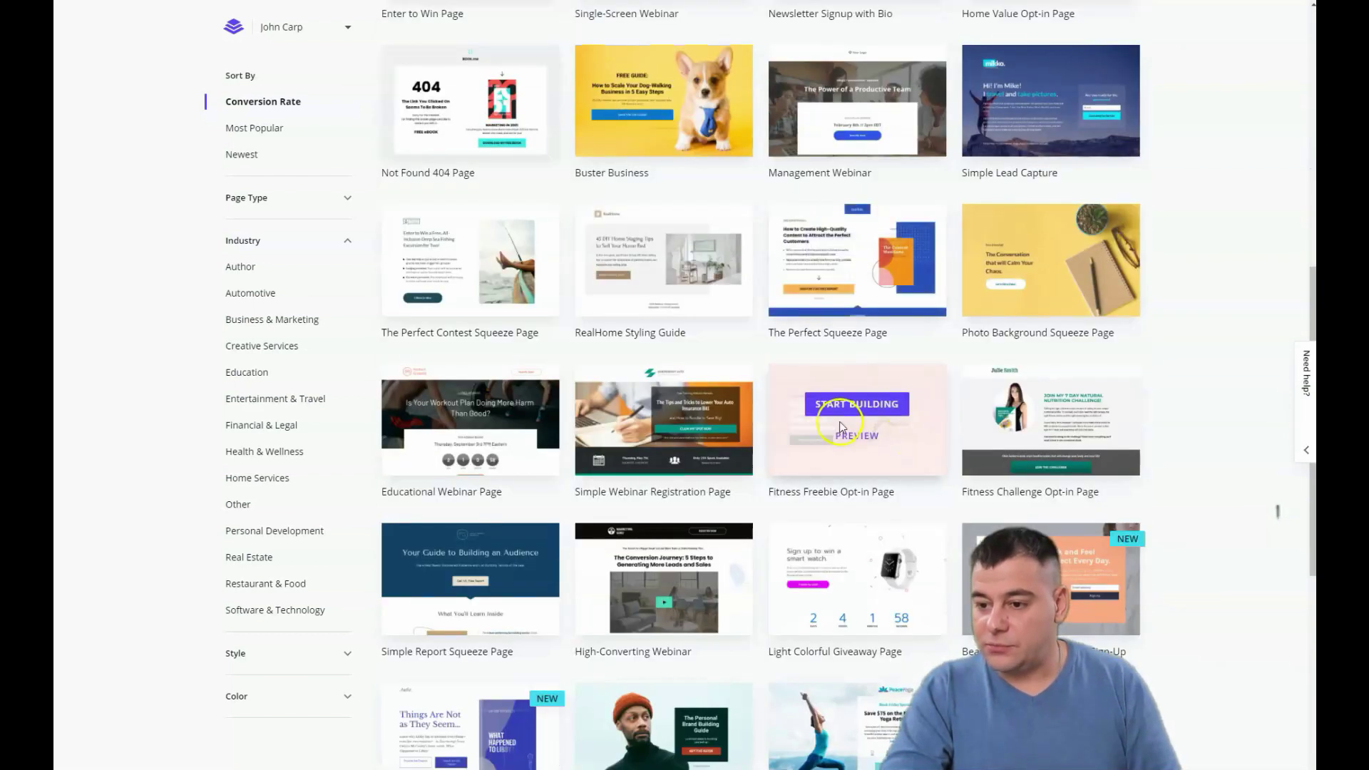
click(857, 436)
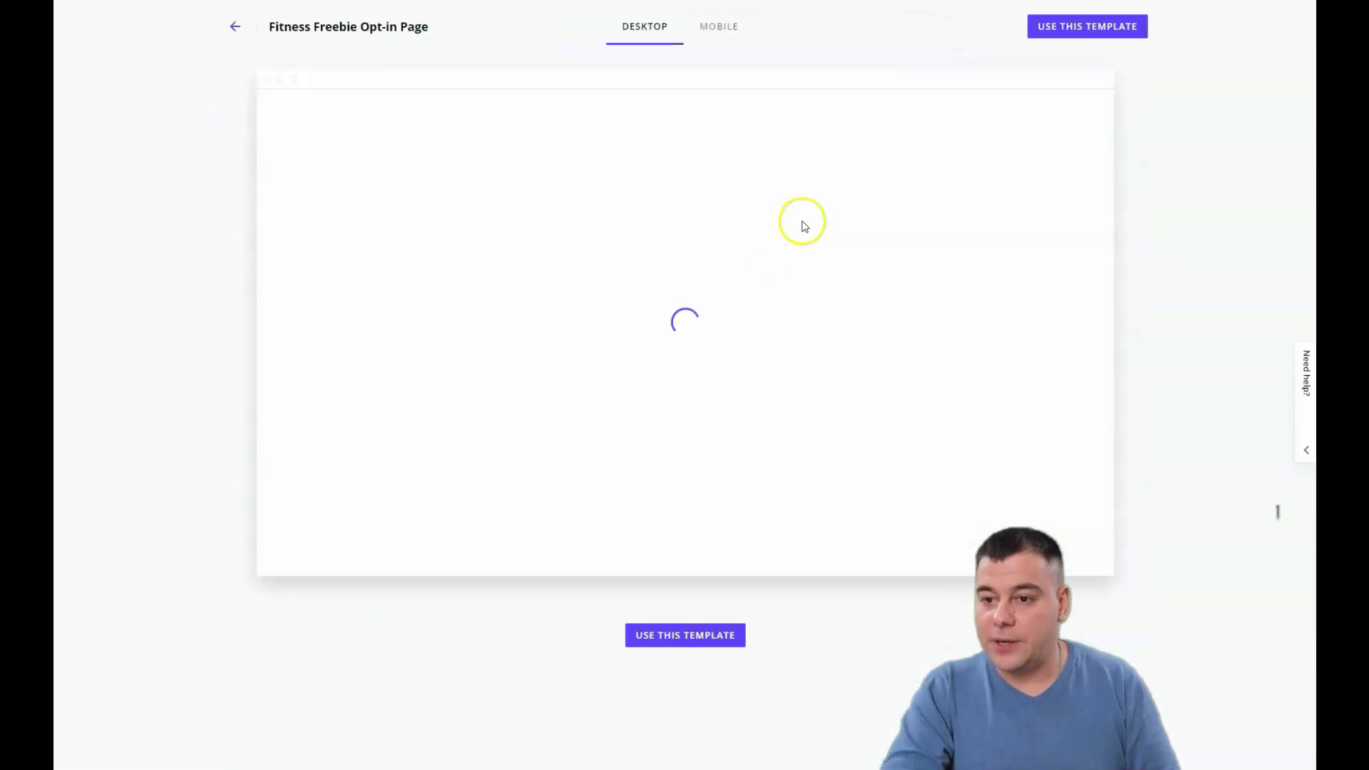
scroll(674, 378, down, 2)
scroll(674, 353, up, 2)
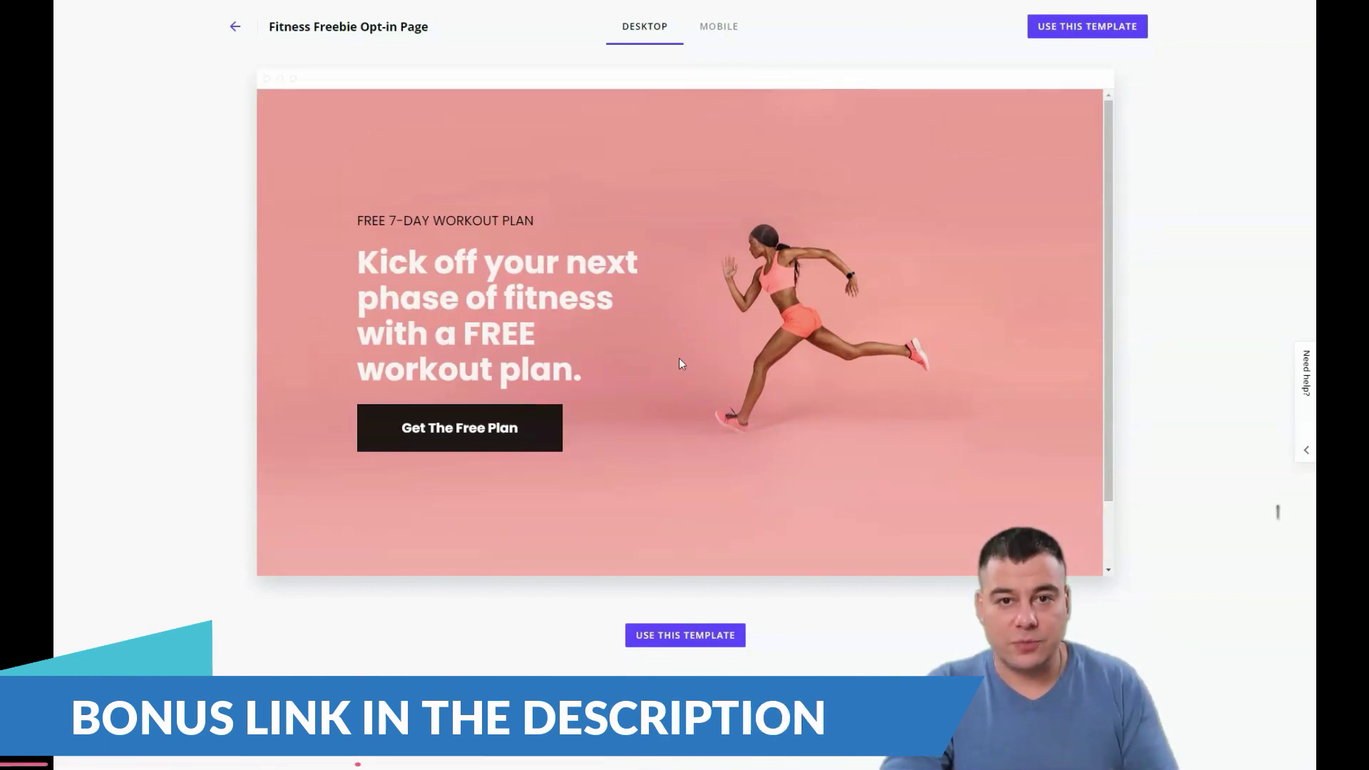
click(696, 345)
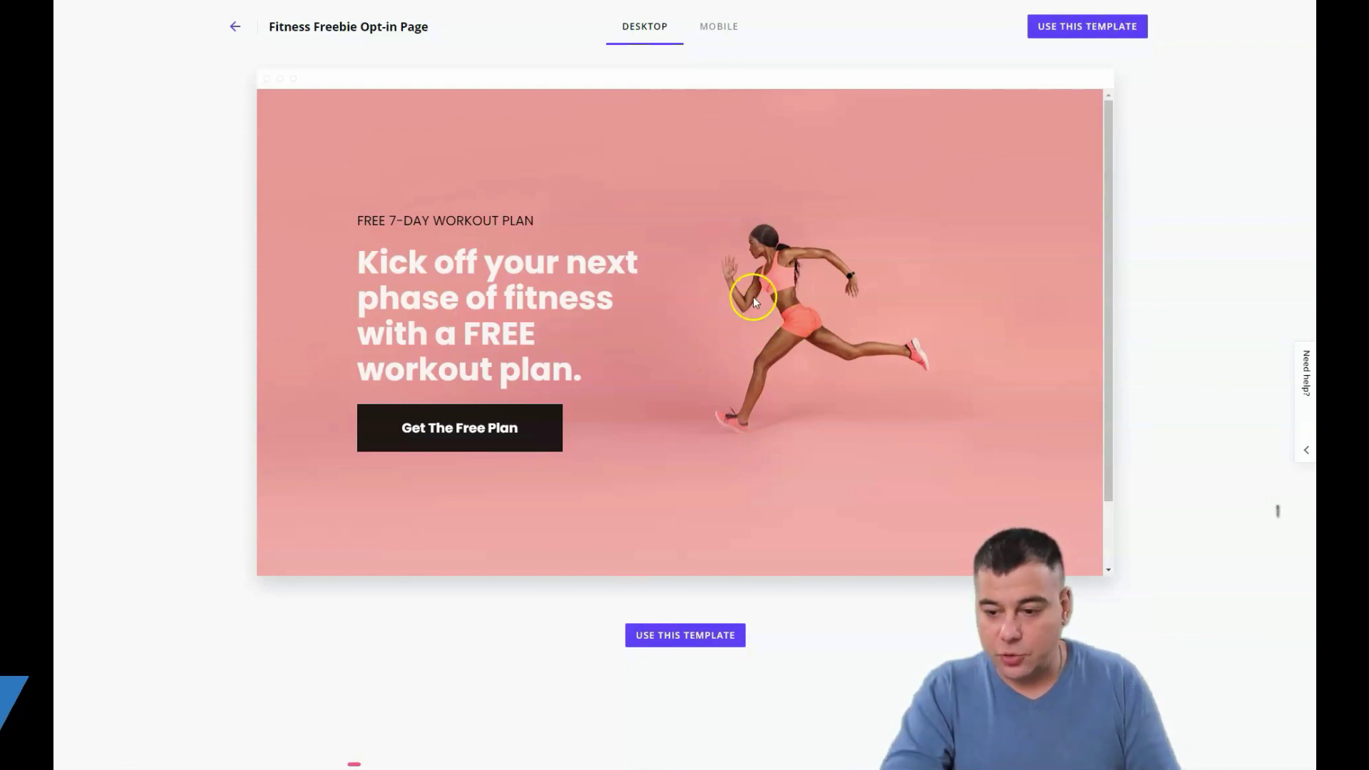
- Create a page from the Fitness Freebie Opt-in Page template and name it "Real Estate"
click(693, 635)
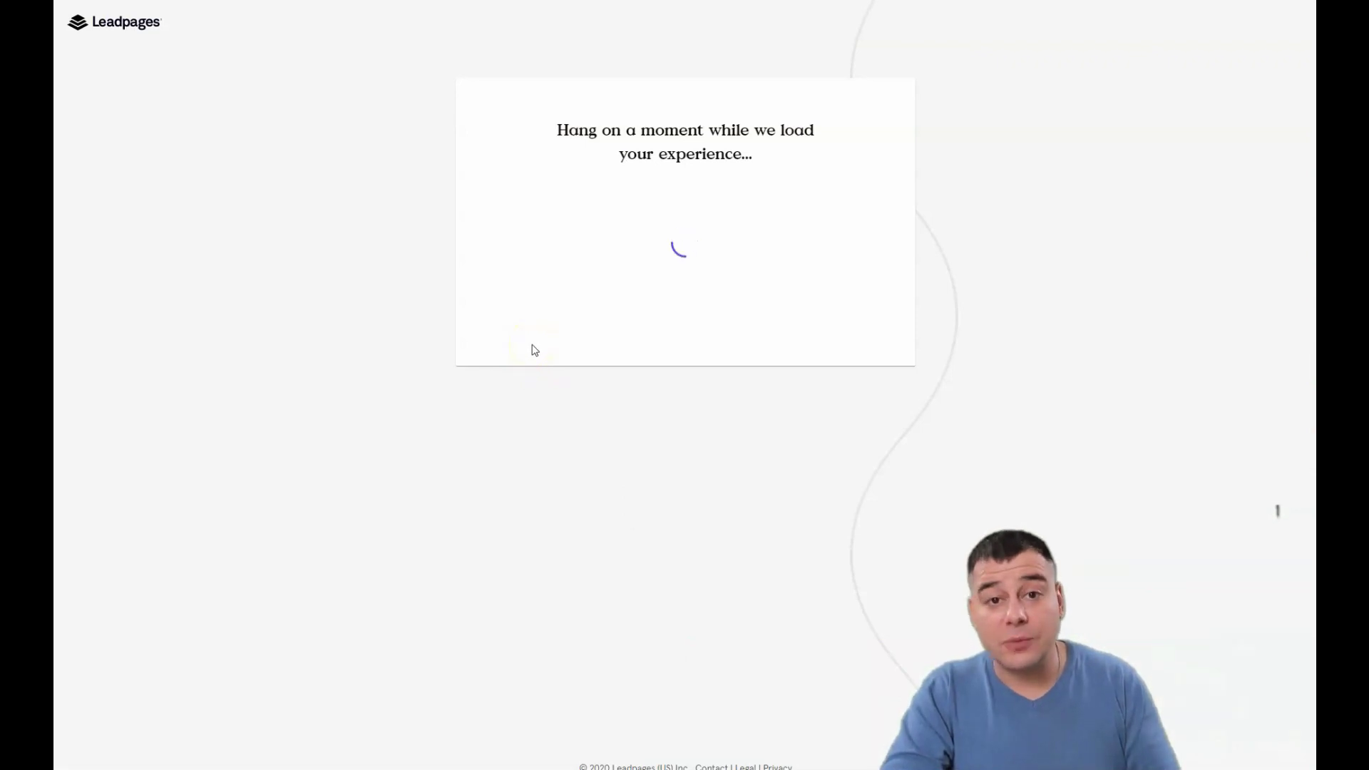
click(556, 246)
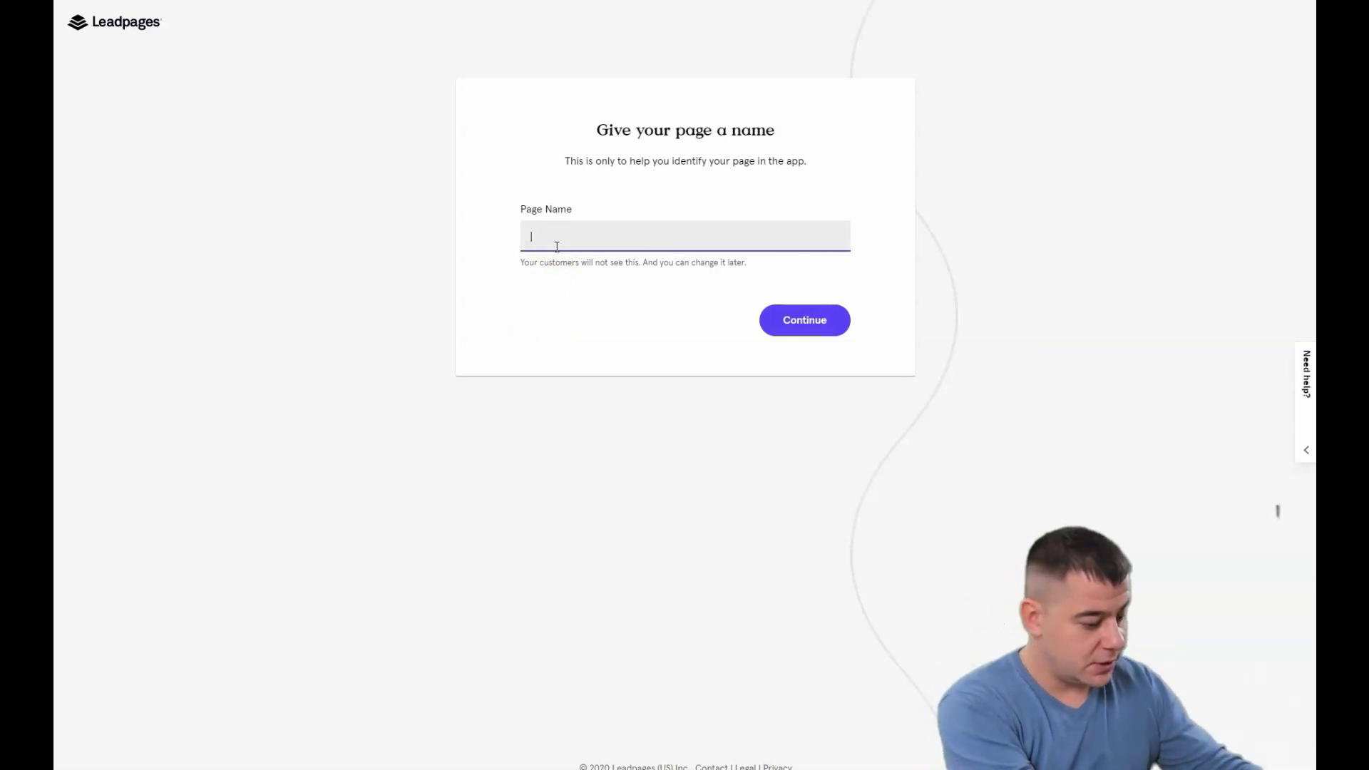
text(Real Es)
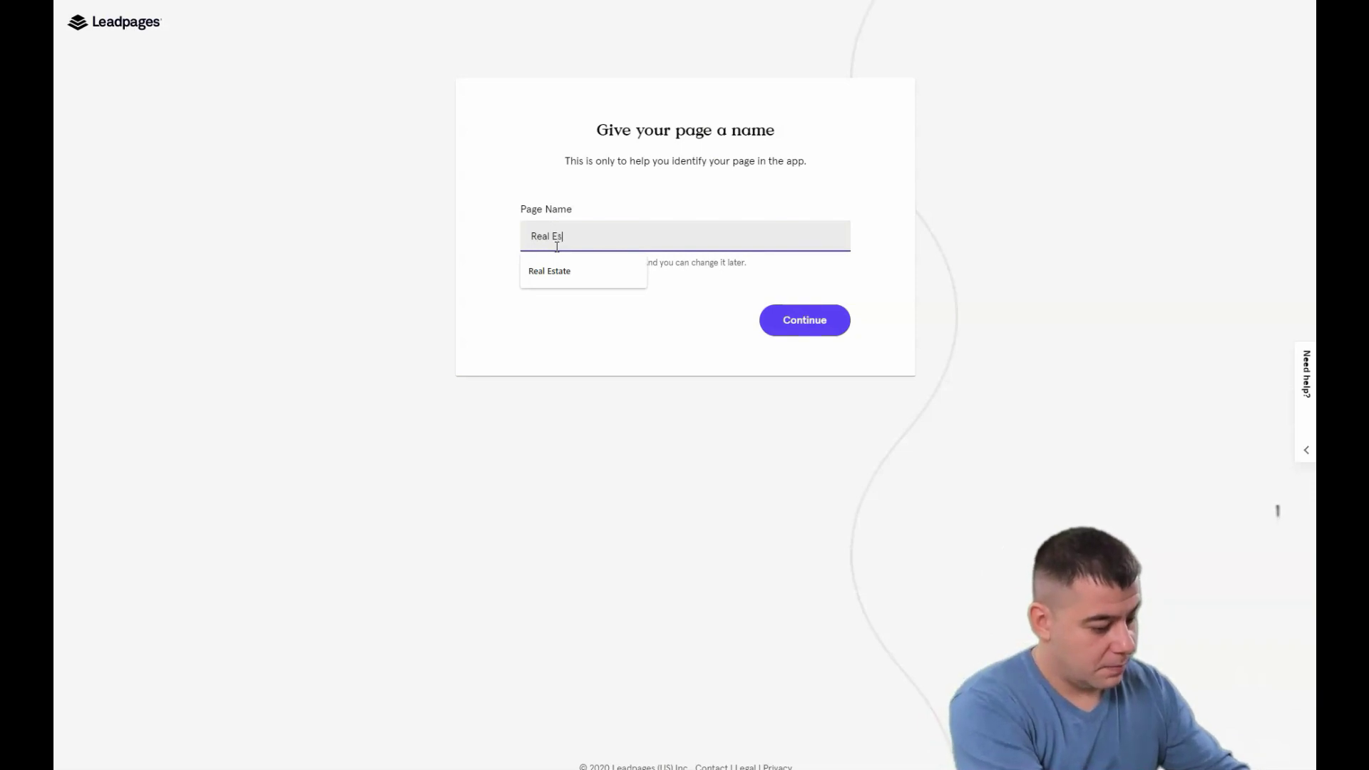
text(tate)
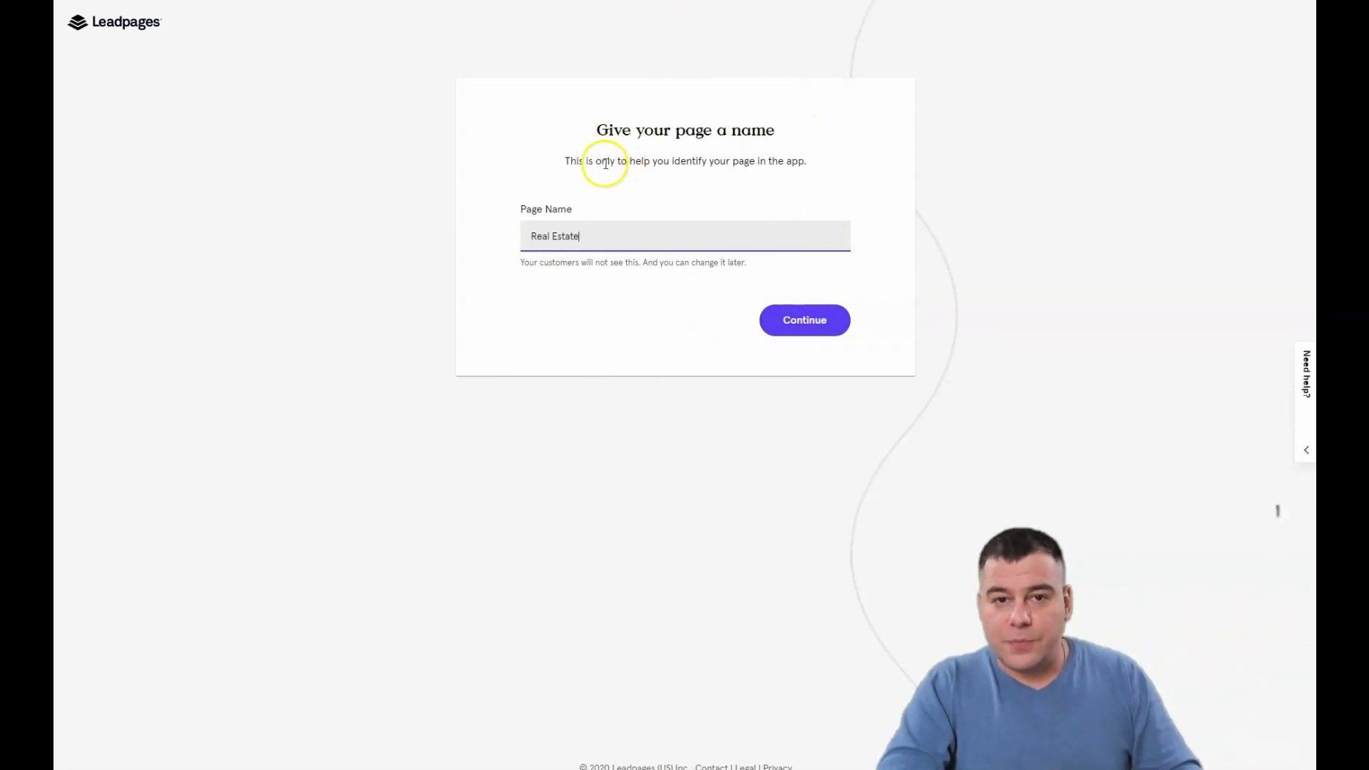
click(804, 317)
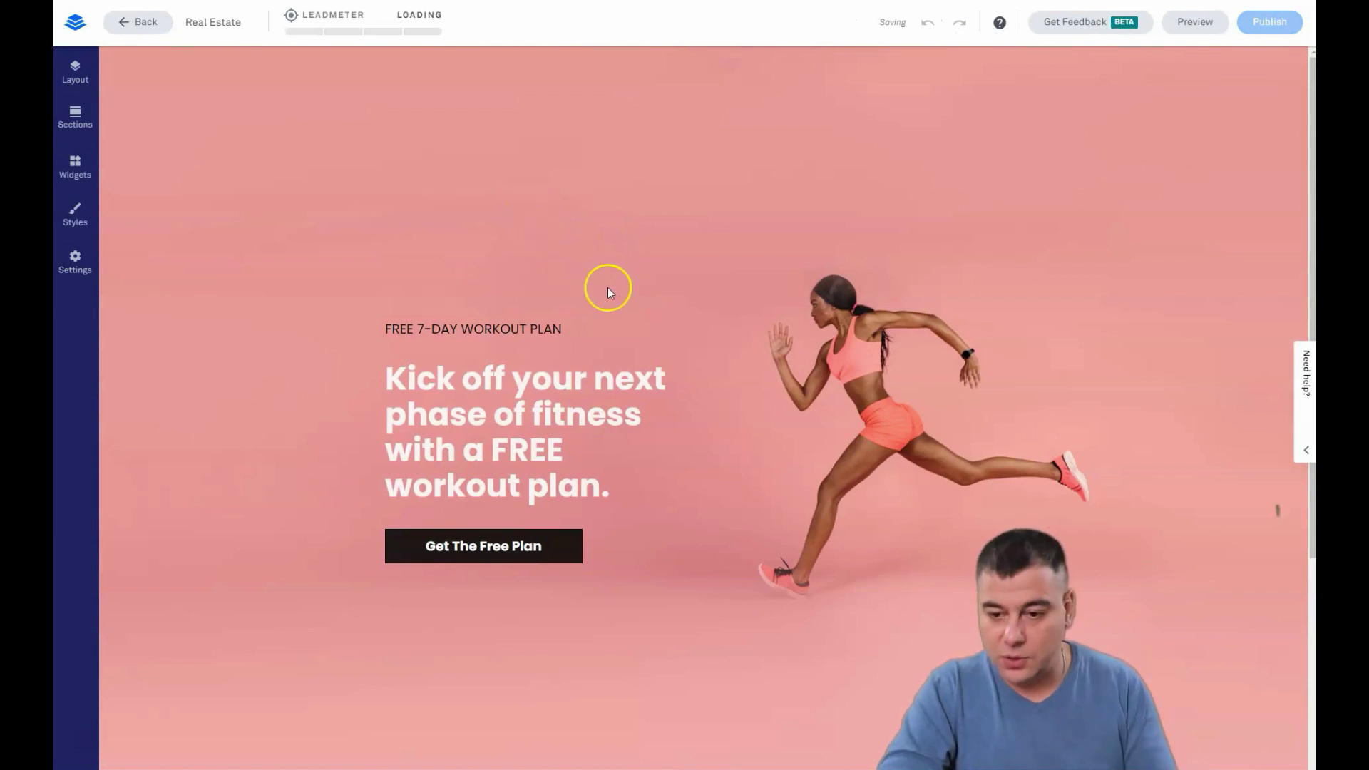
- Check the Leadmeter and look over the new page from the hero section down to the footer
mouse_move(616, 335)
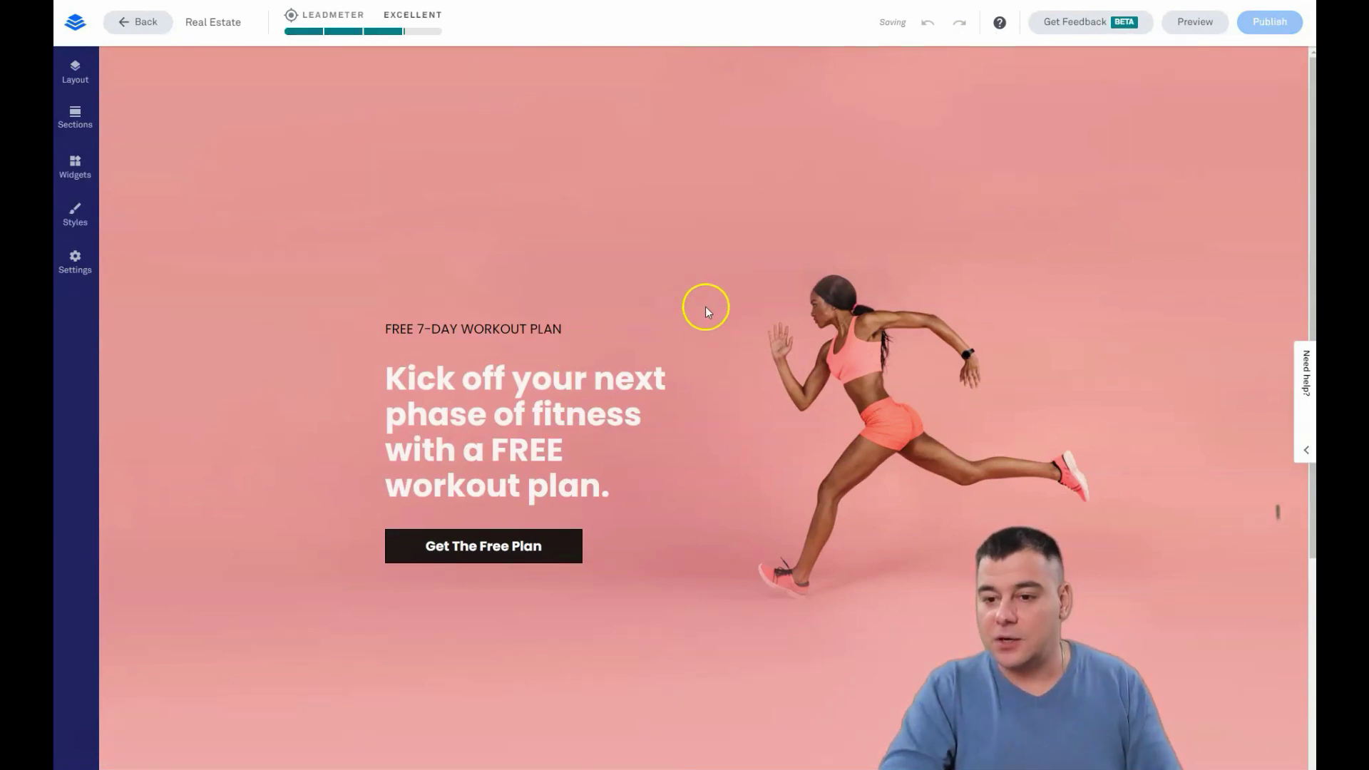
click(385, 21)
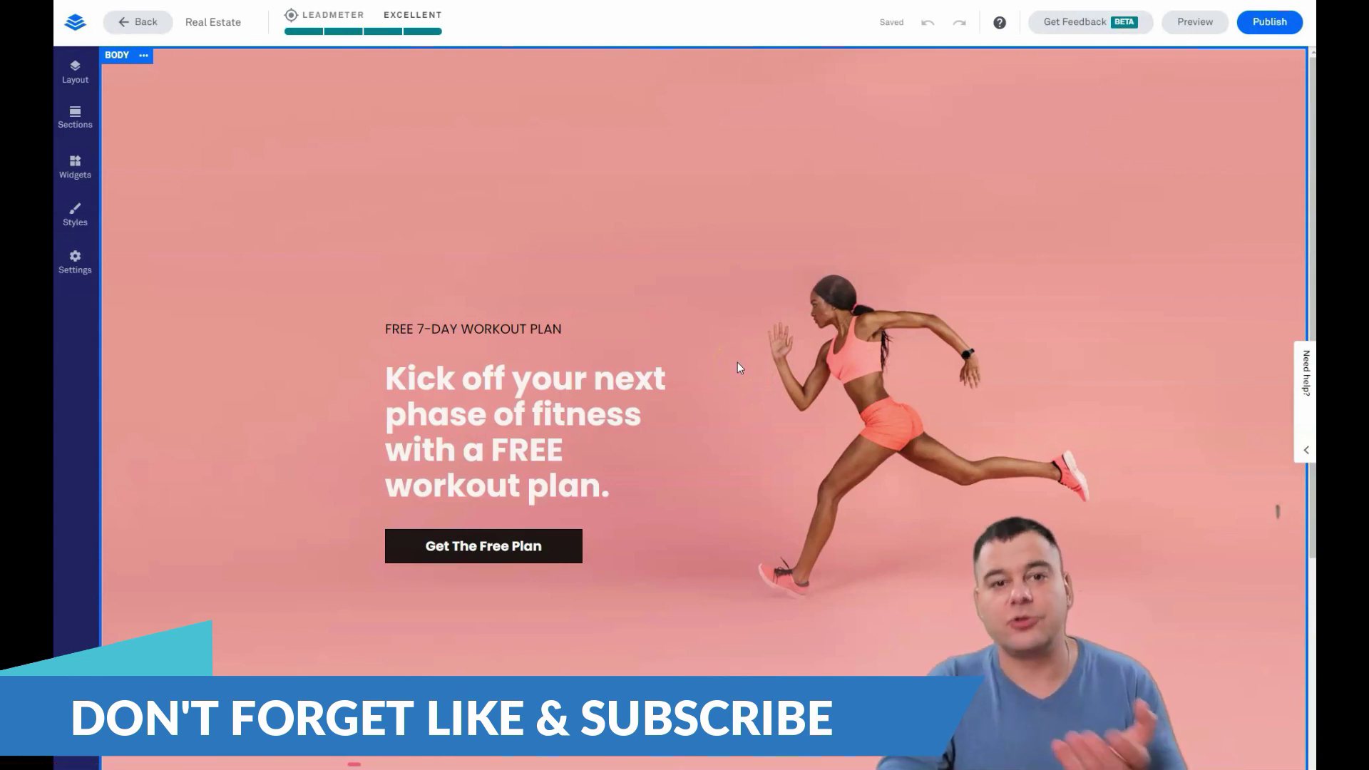
scroll(717, 339, down, 5)
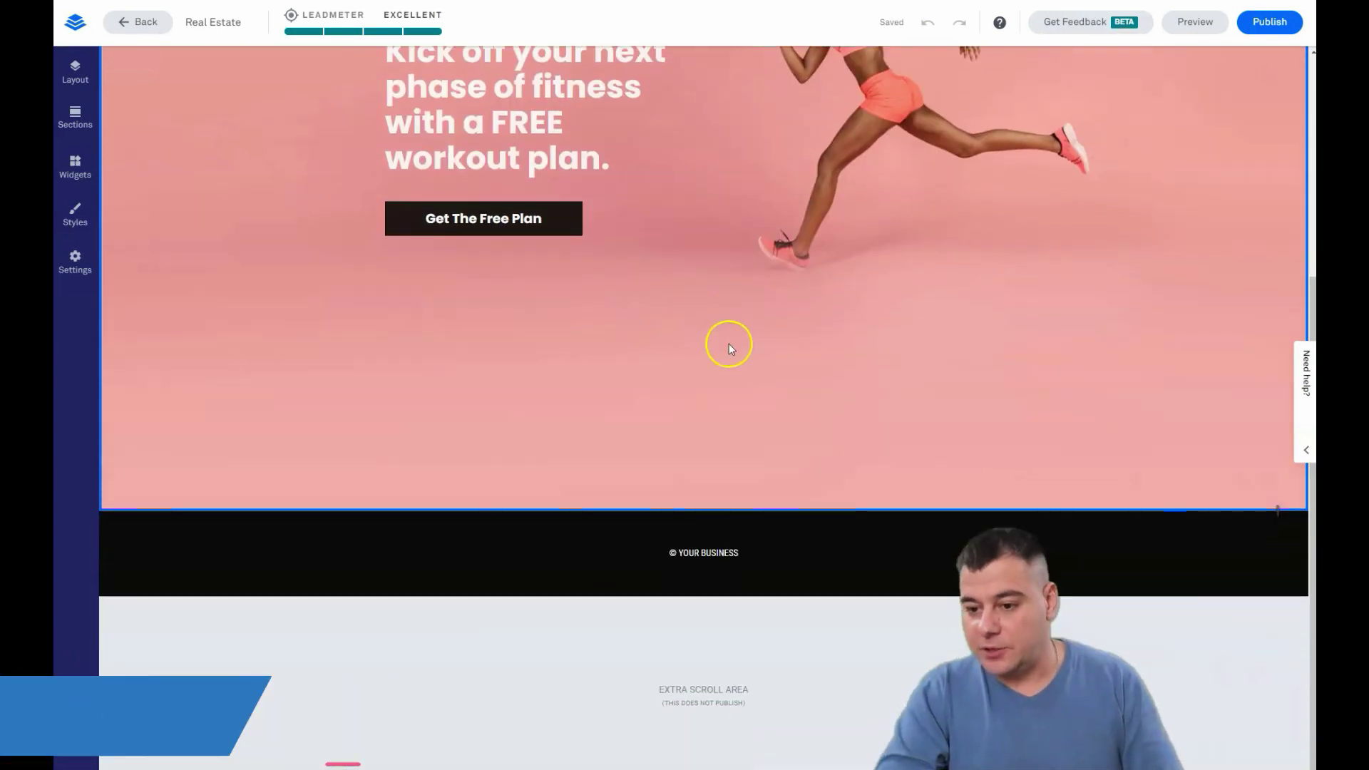
scroll(729, 343, up, 5)
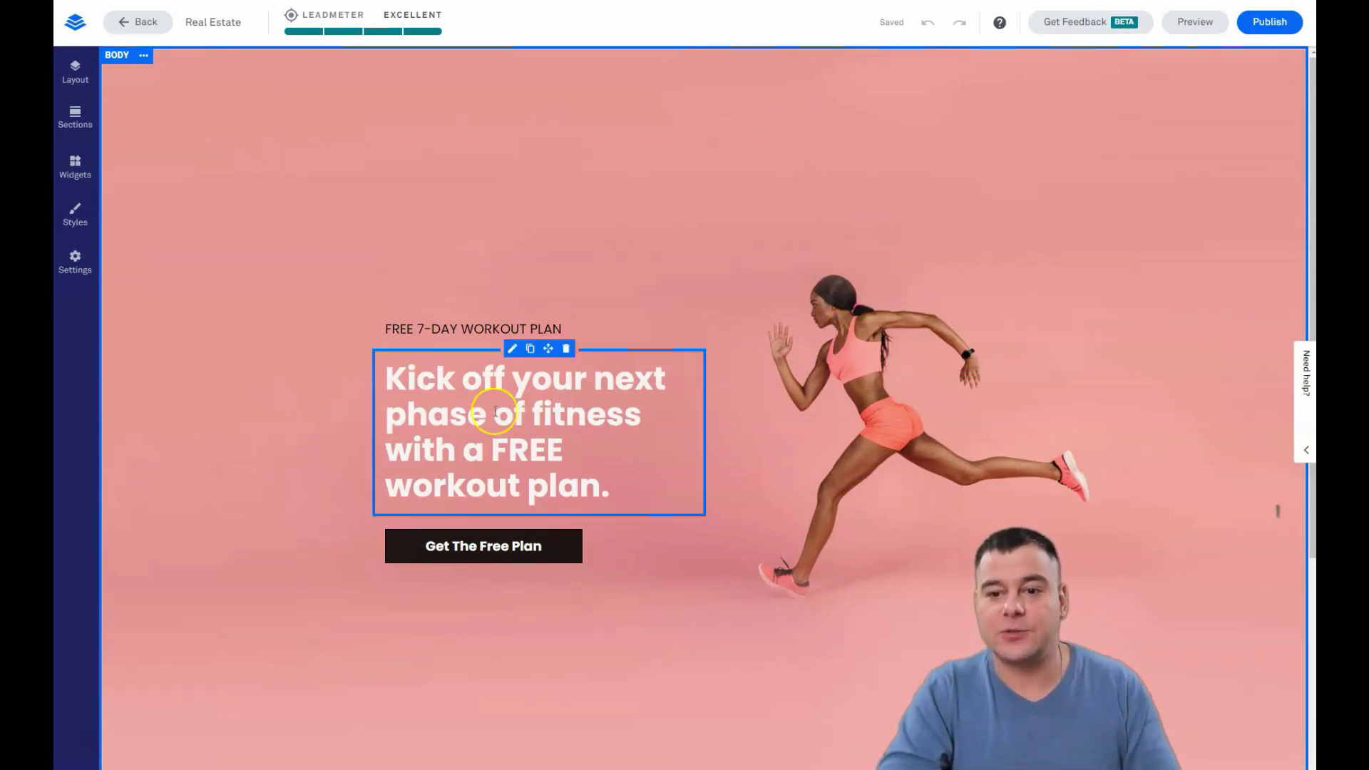
- Examine the full range of widgets available for the page, and close the widget list
click(70, 178)
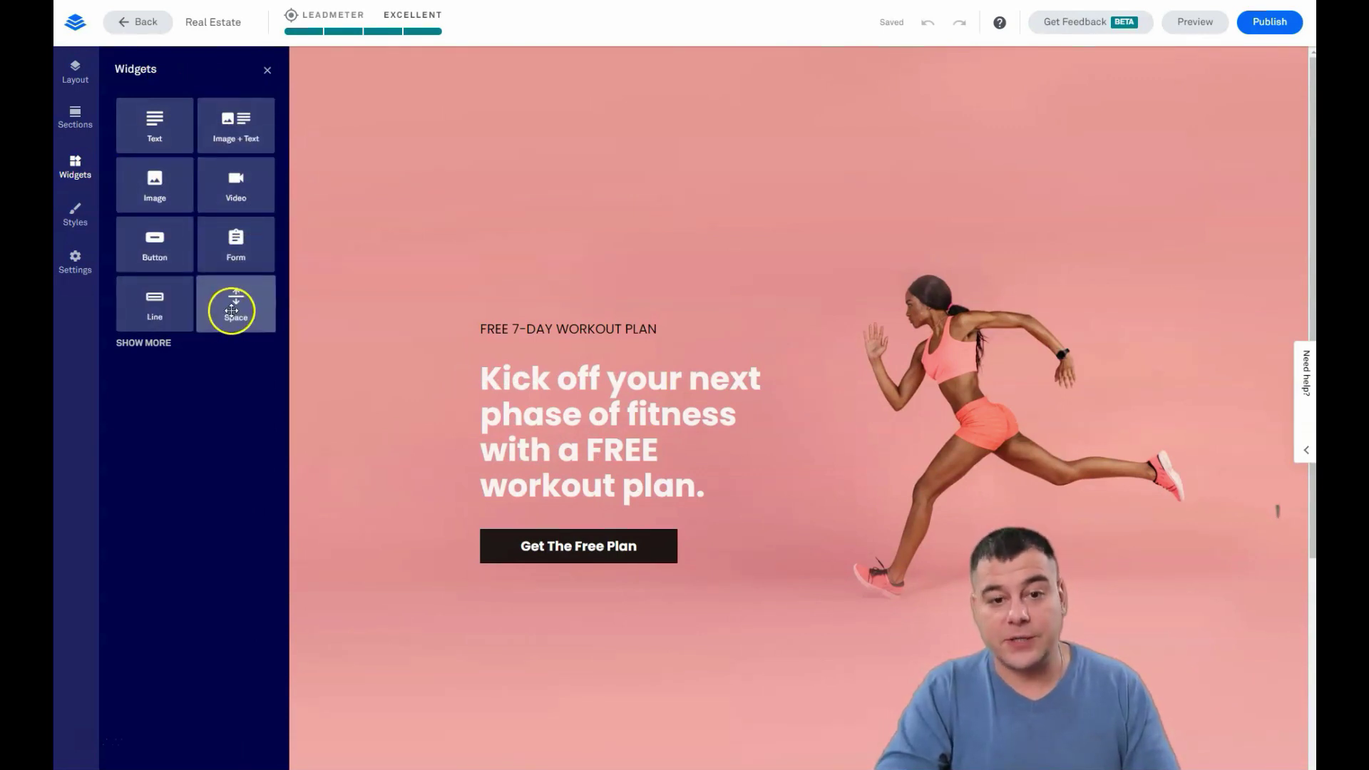
click(162, 344)
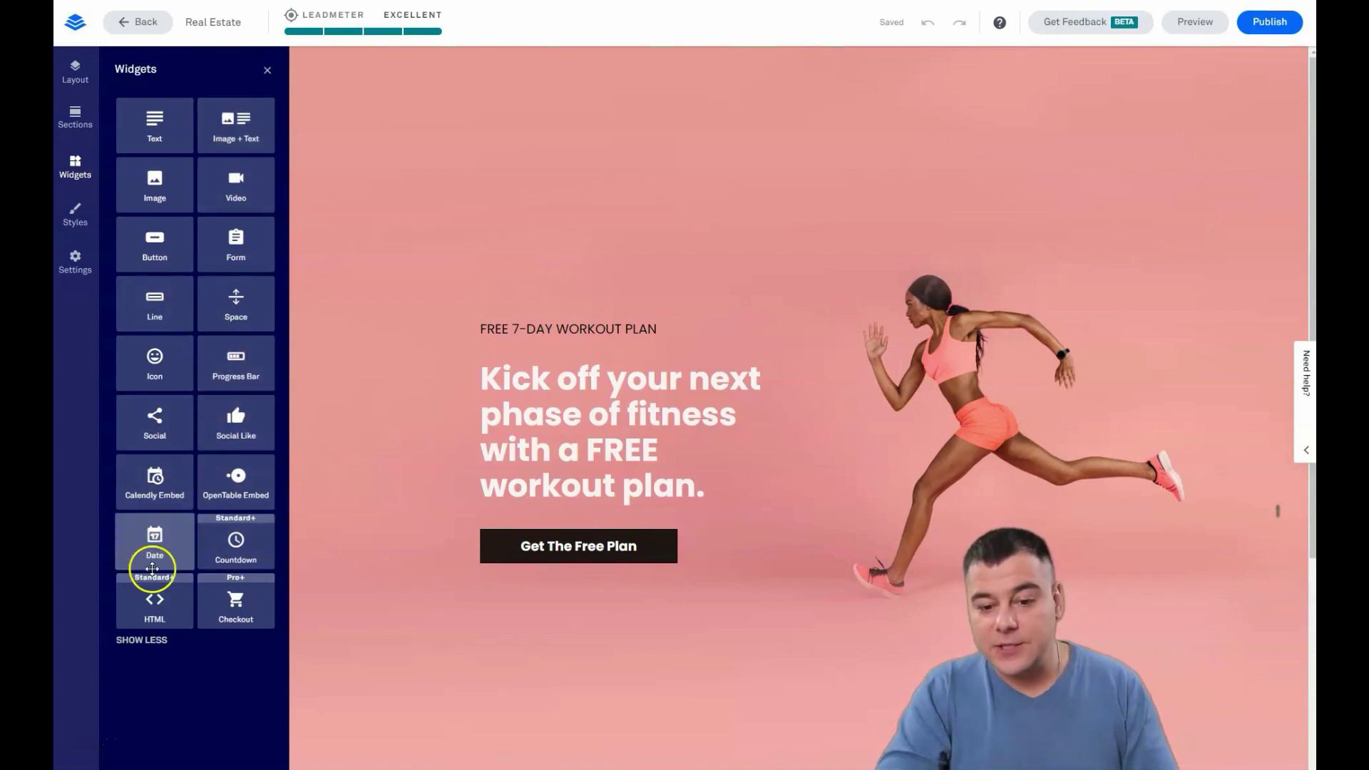
click(151, 640)
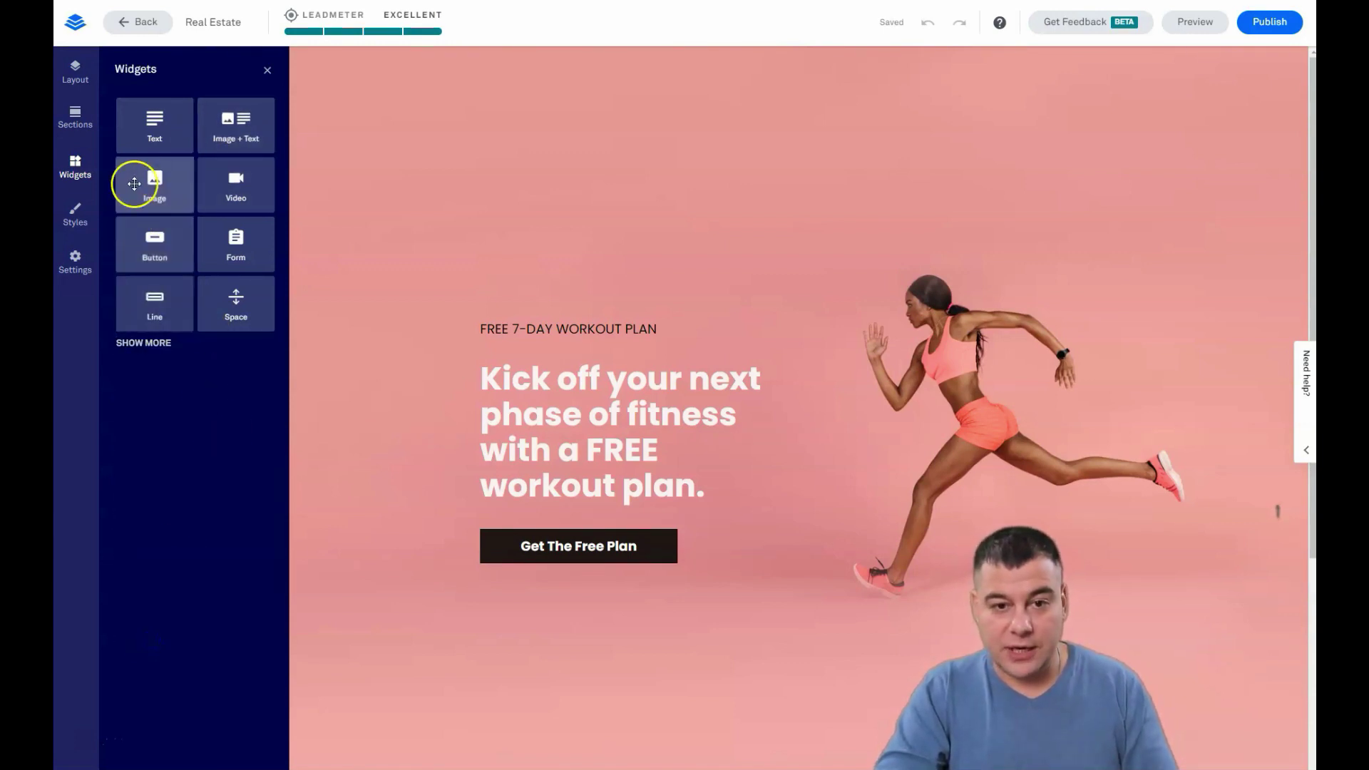
click(267, 71)
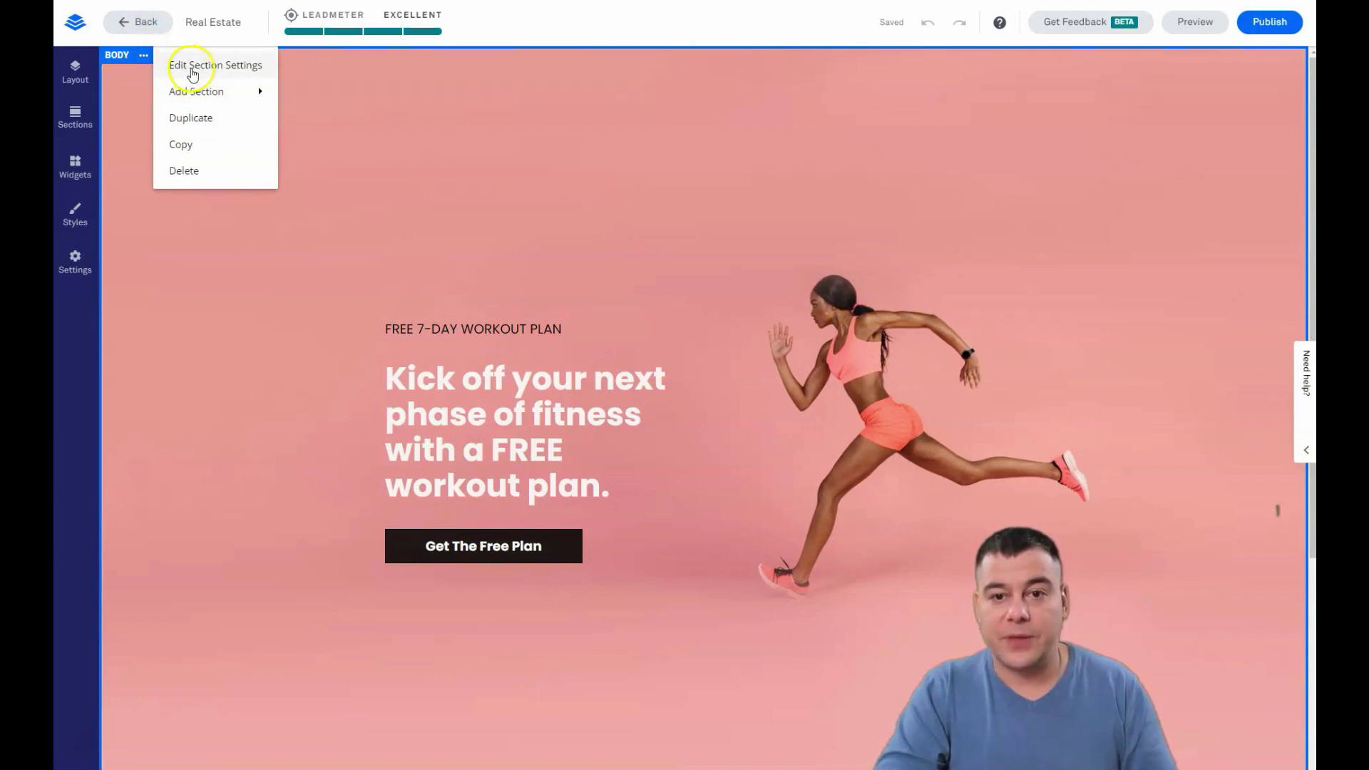
- Add an About section below the footer and look through the available About designs
click(76, 82)
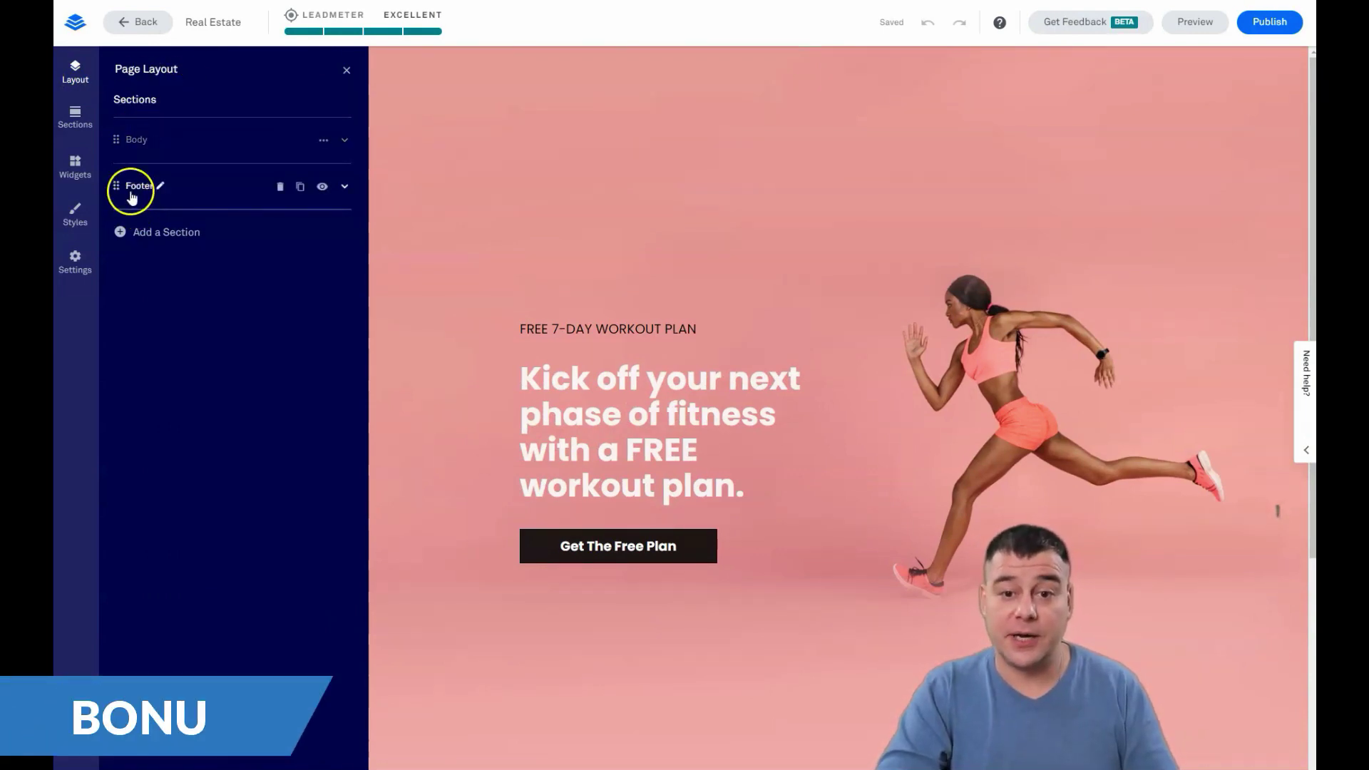
click(128, 236)
click(189, 255)
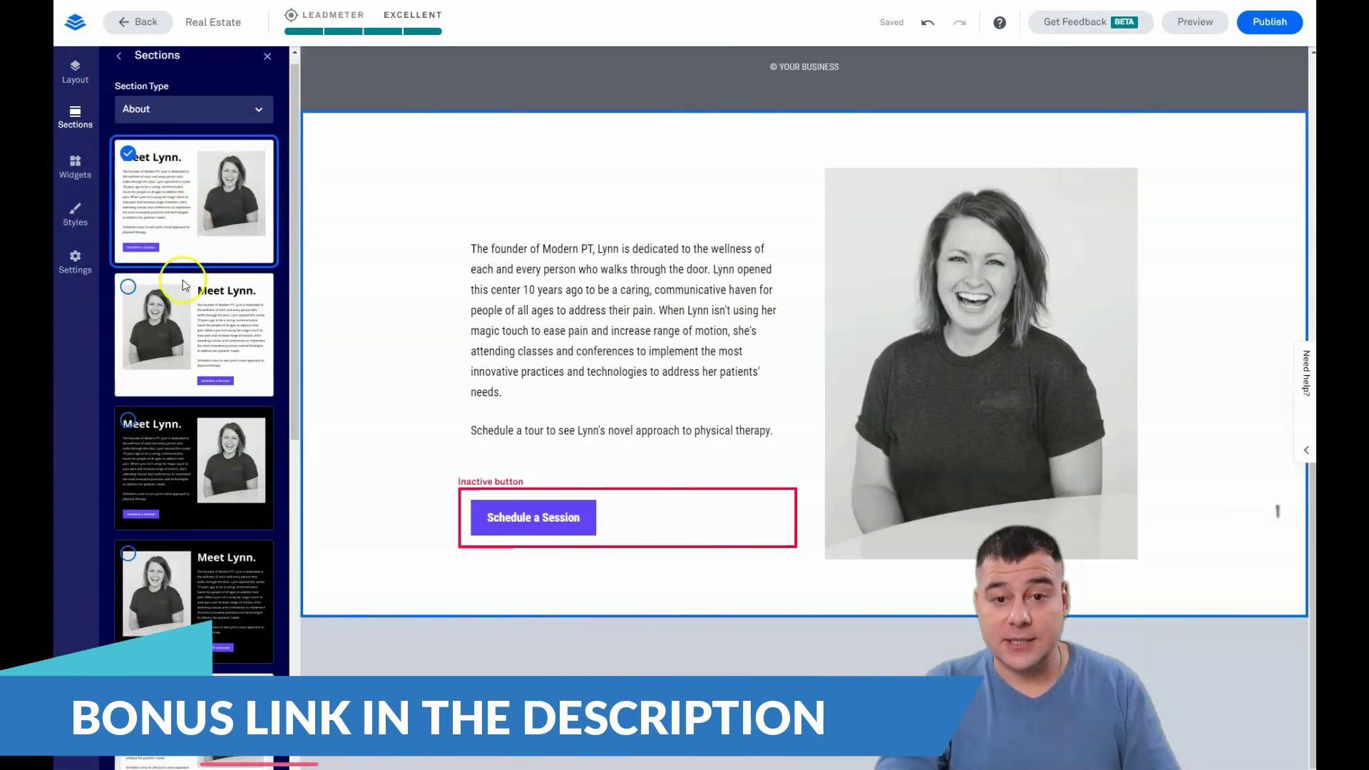
scroll(196, 221, down, 5)
scroll(203, 203, up, 6)
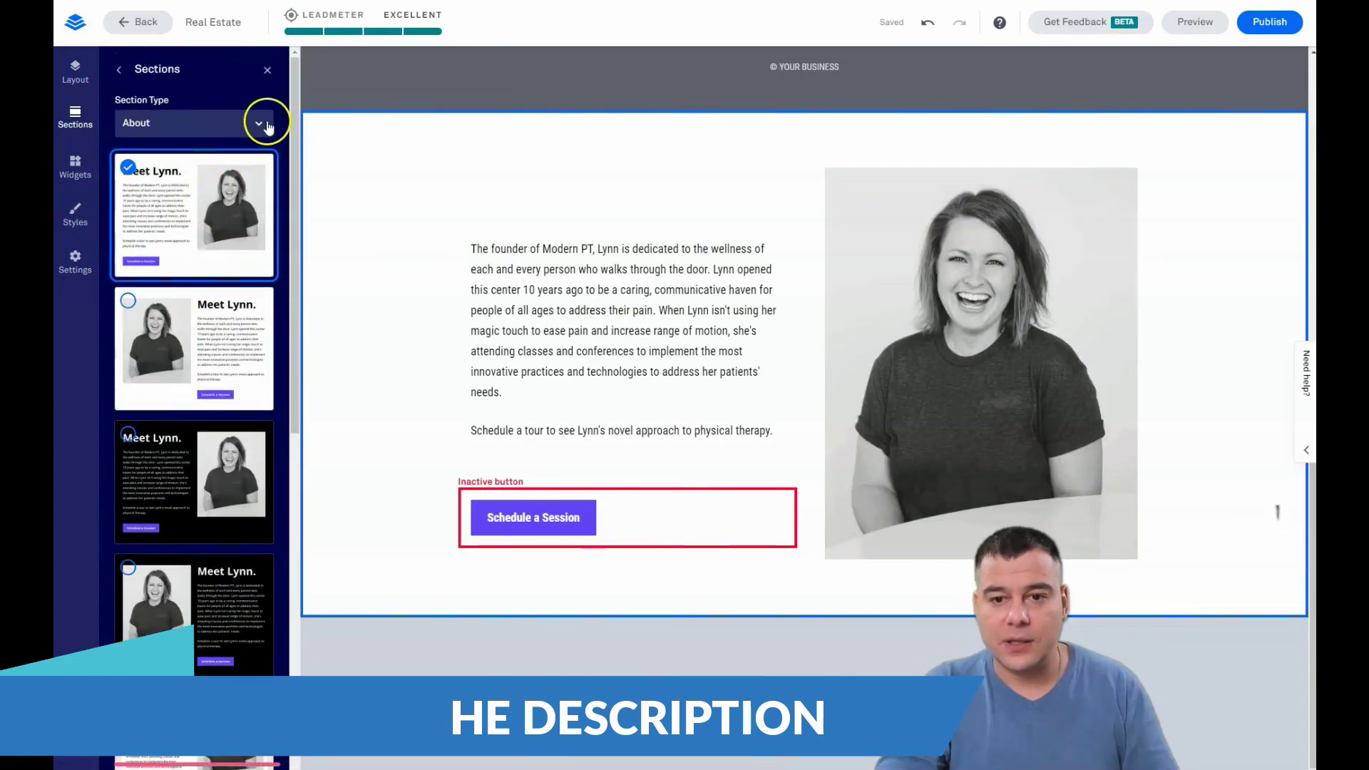
- Swap the new section for the four-column "Your dream home is in good hands." design of the Features/Services type
click(261, 122)
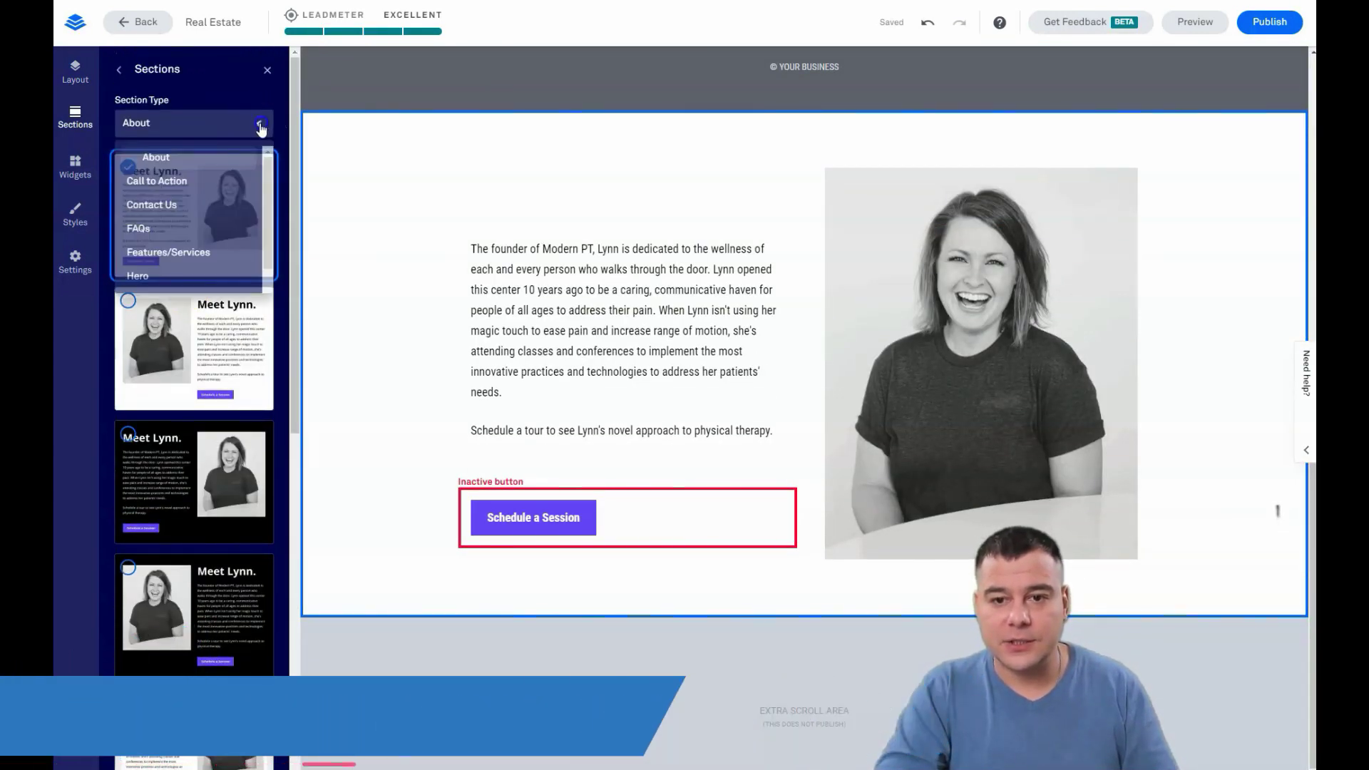
click(178, 253)
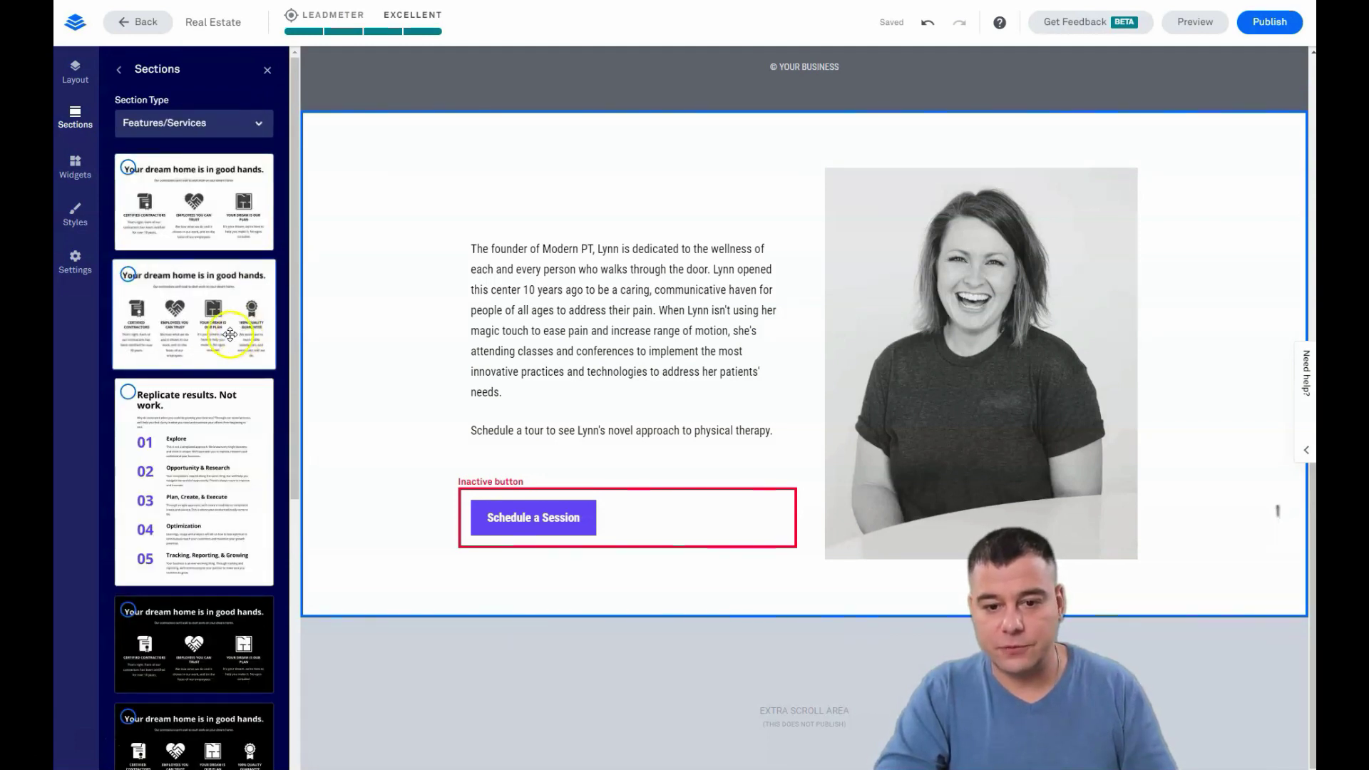
click(200, 301)
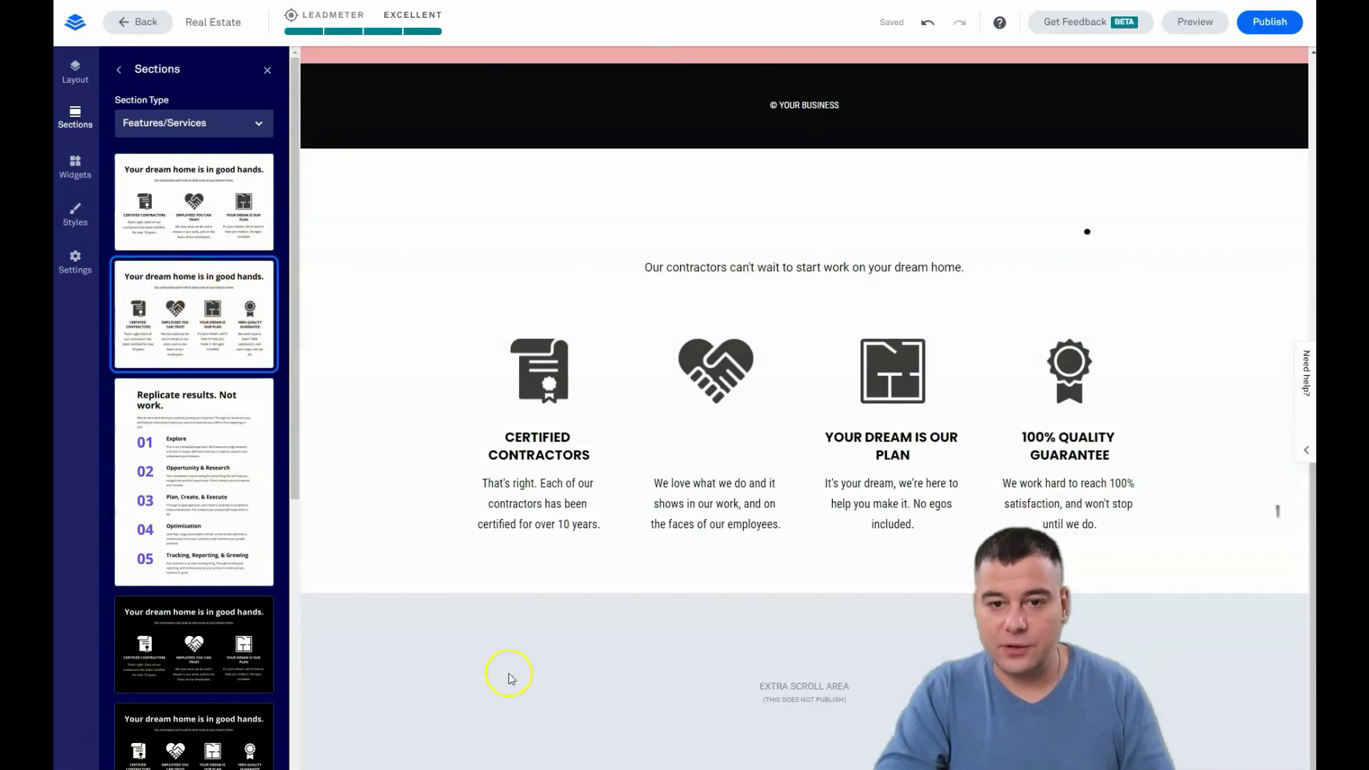
click(268, 71)
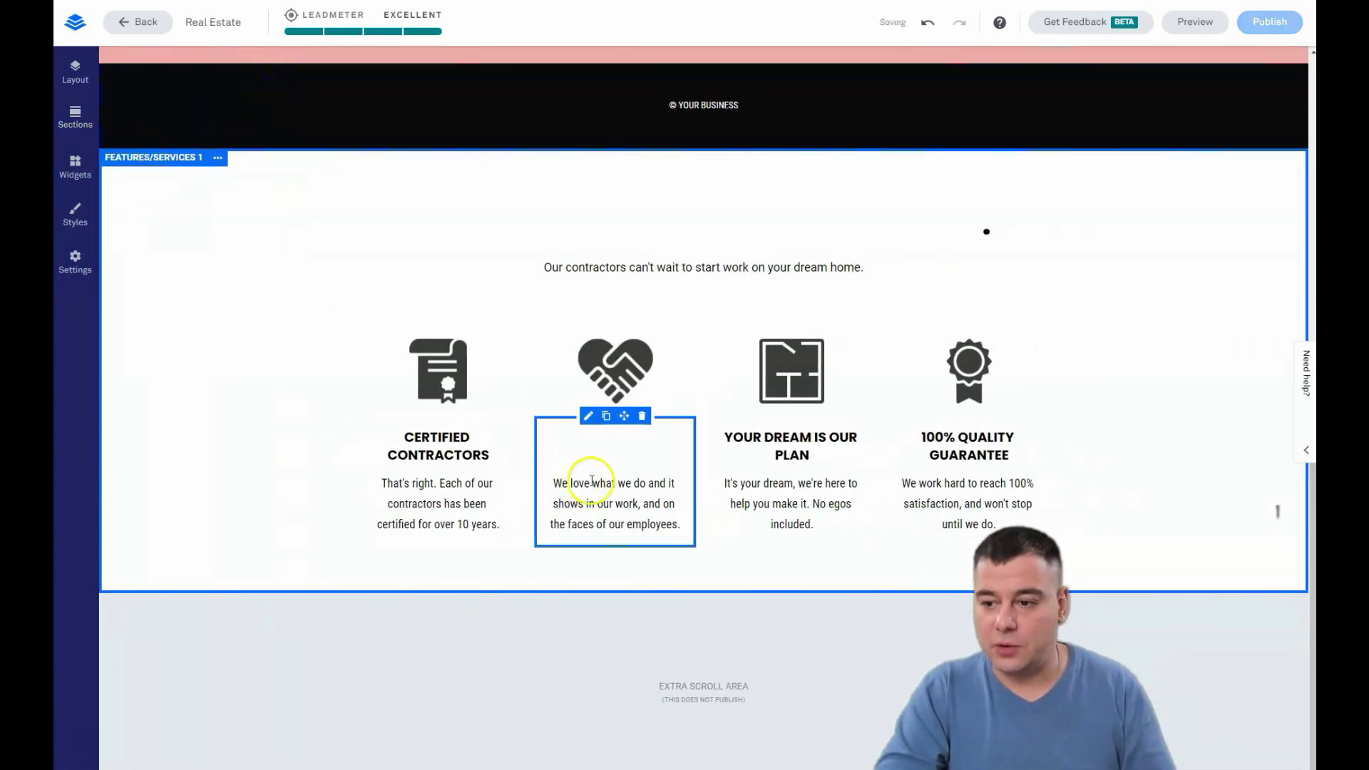
- Add a Button widget above the heading of the Features/Services section
scroll(563, 460, up, 10)
scroll(564, 459, down, 10)
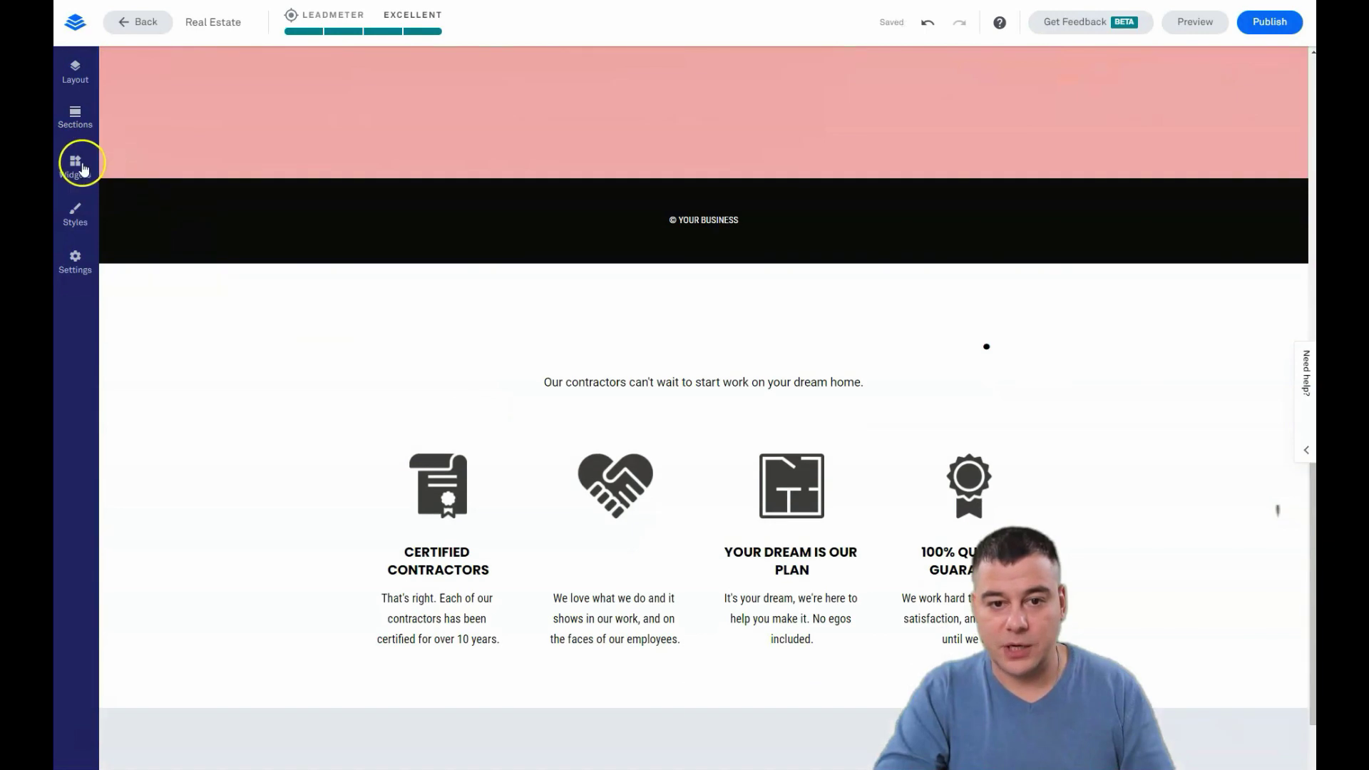
click(75, 166)
drag(157, 248, 770, 328)
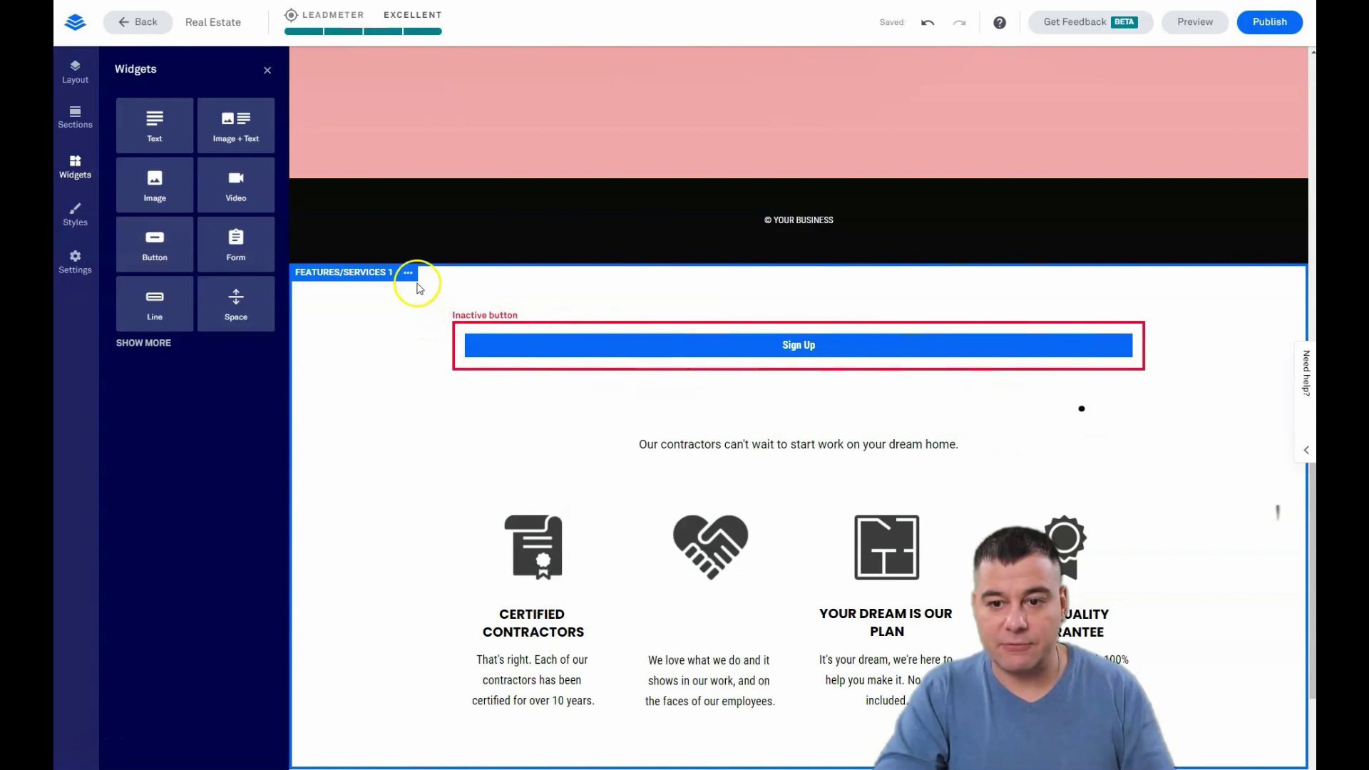
- Delete the Features/Services section from the page layout and close the layout overview
click(75, 71)
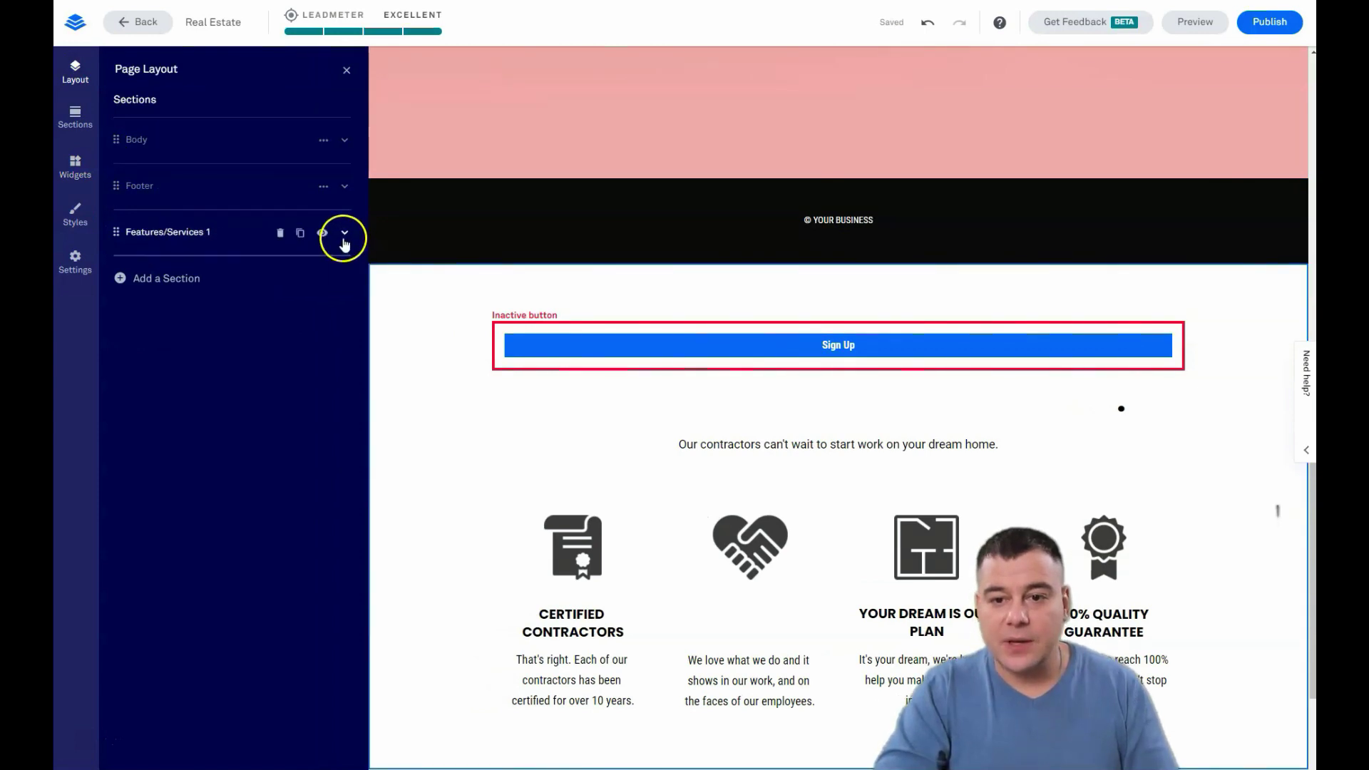
click(281, 236)
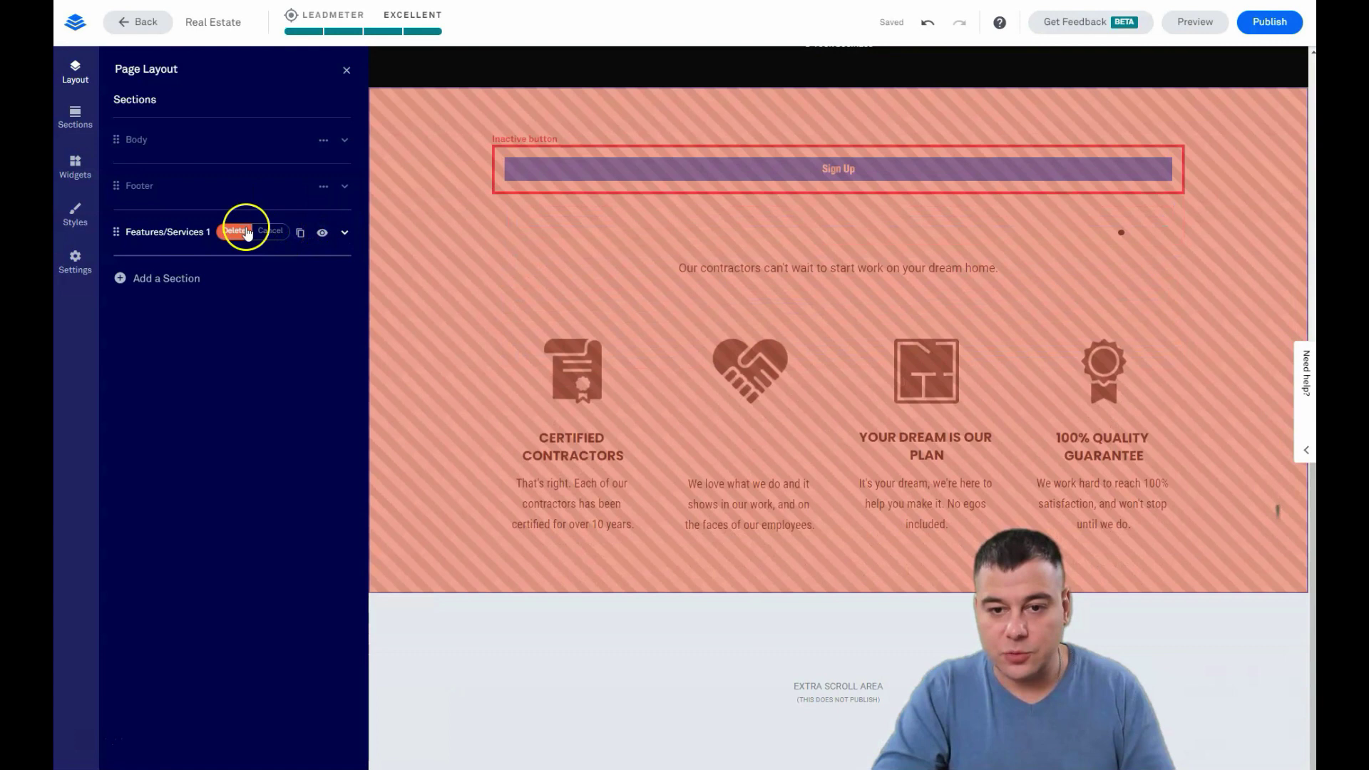
click(234, 231)
scroll(907, 467, up, 5)
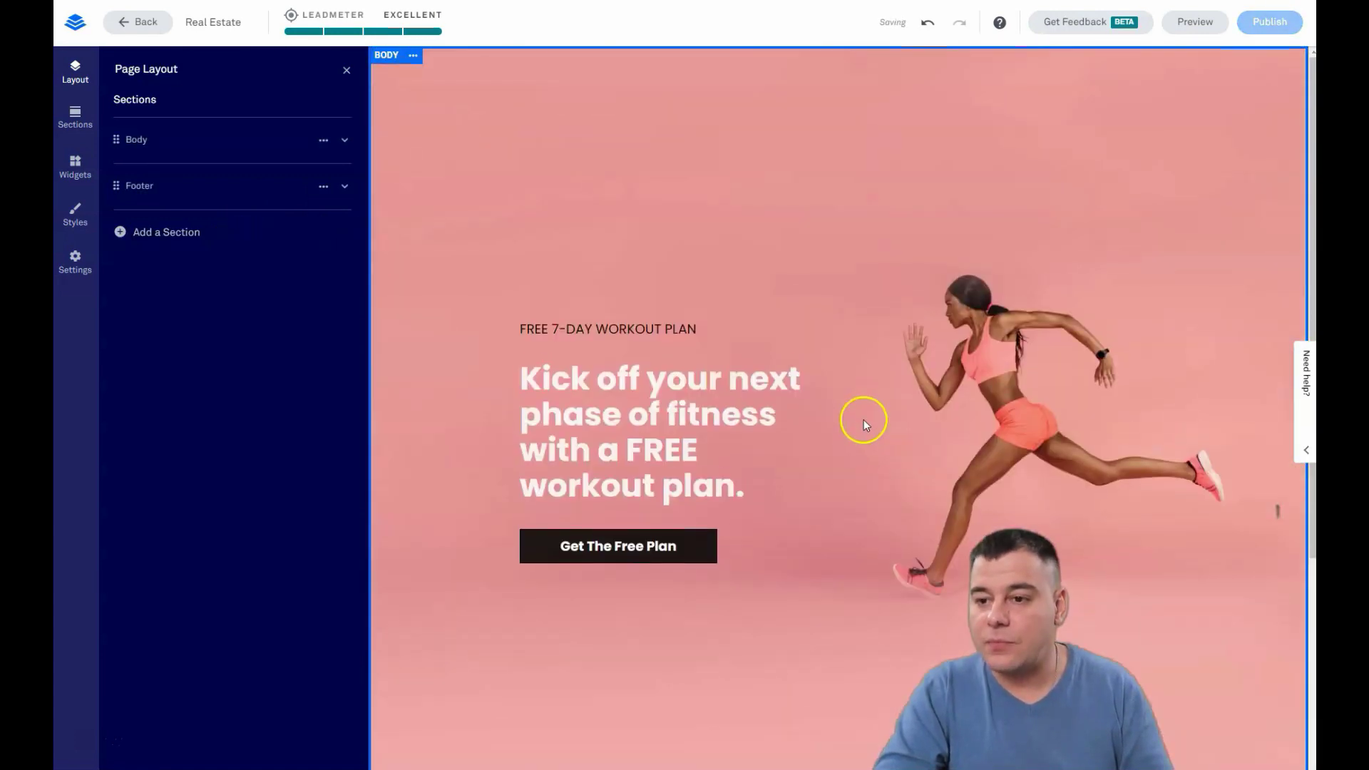
click(347, 71)
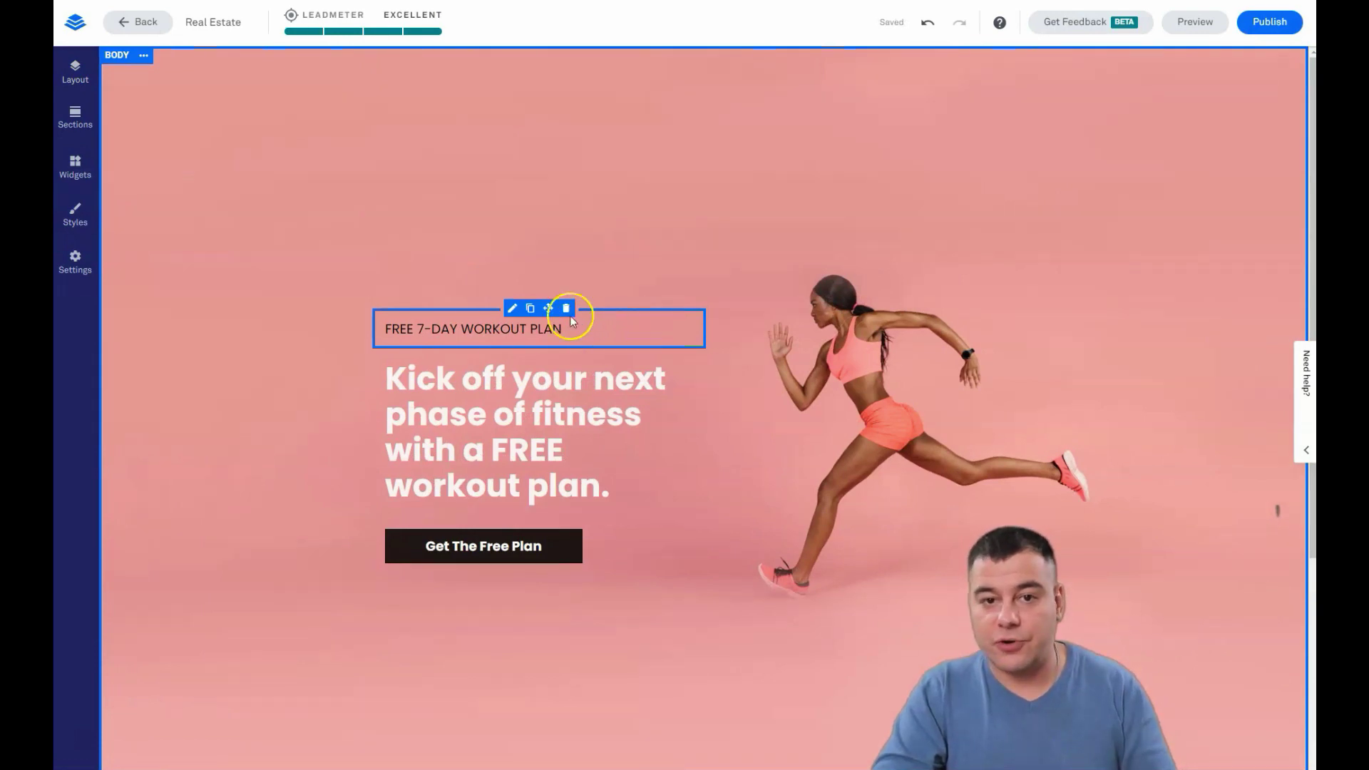
- Check the image sources for the Body section's background and use the modern house photo from My Images
click(145, 57)
click(183, 98)
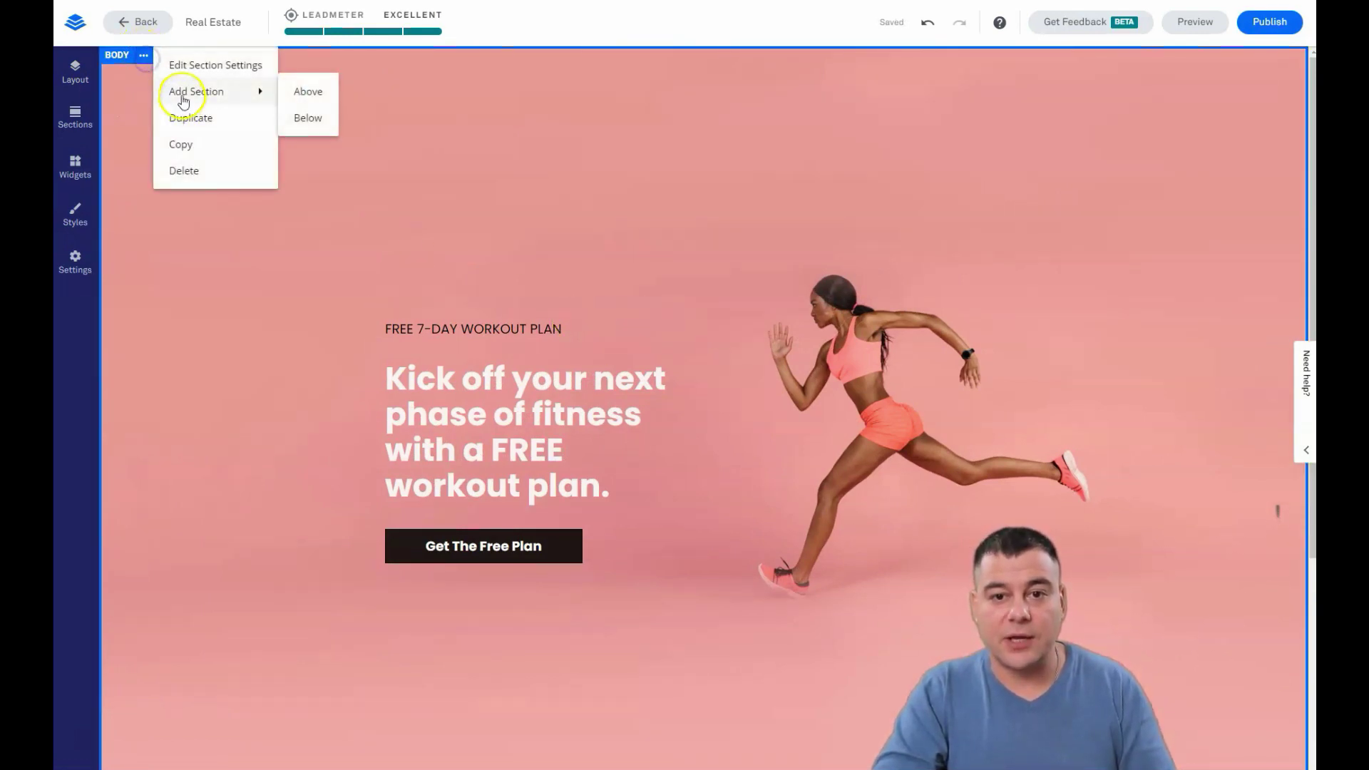
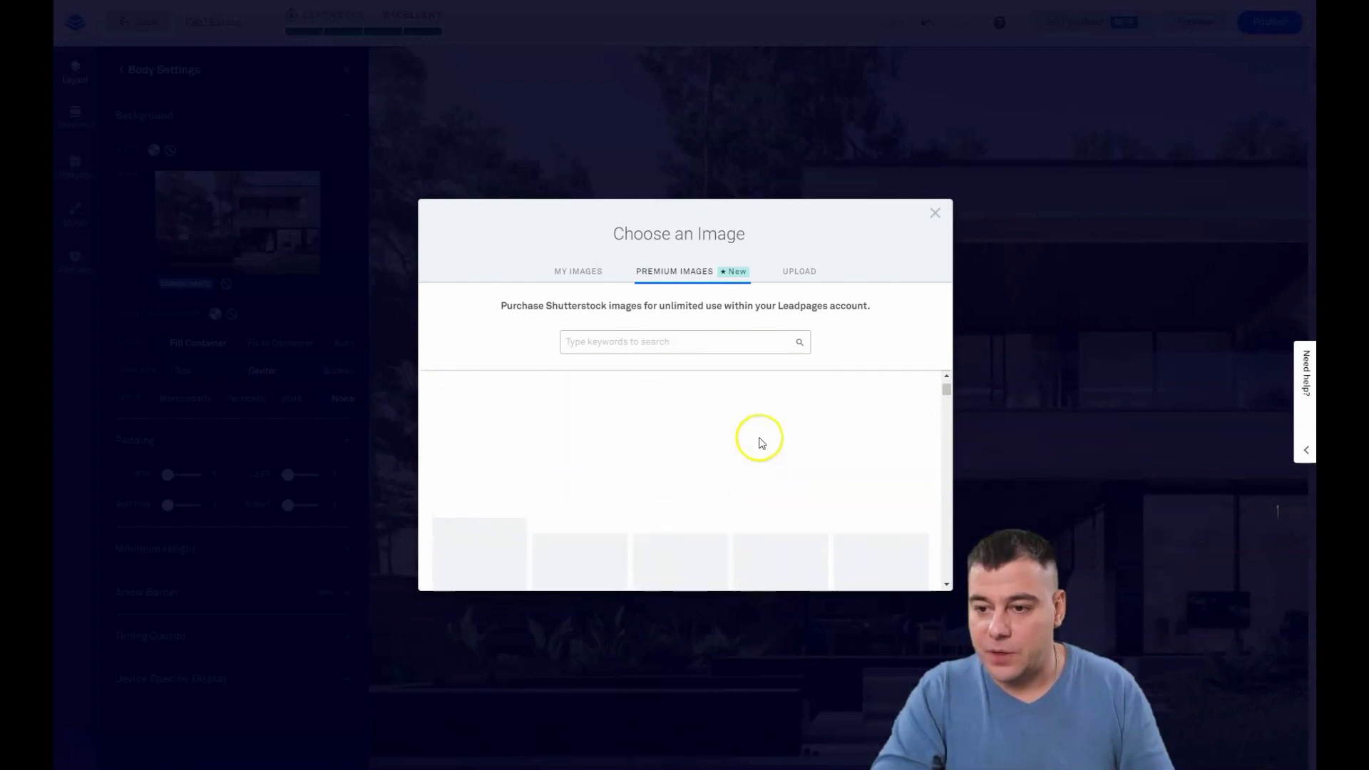
click(794, 276)
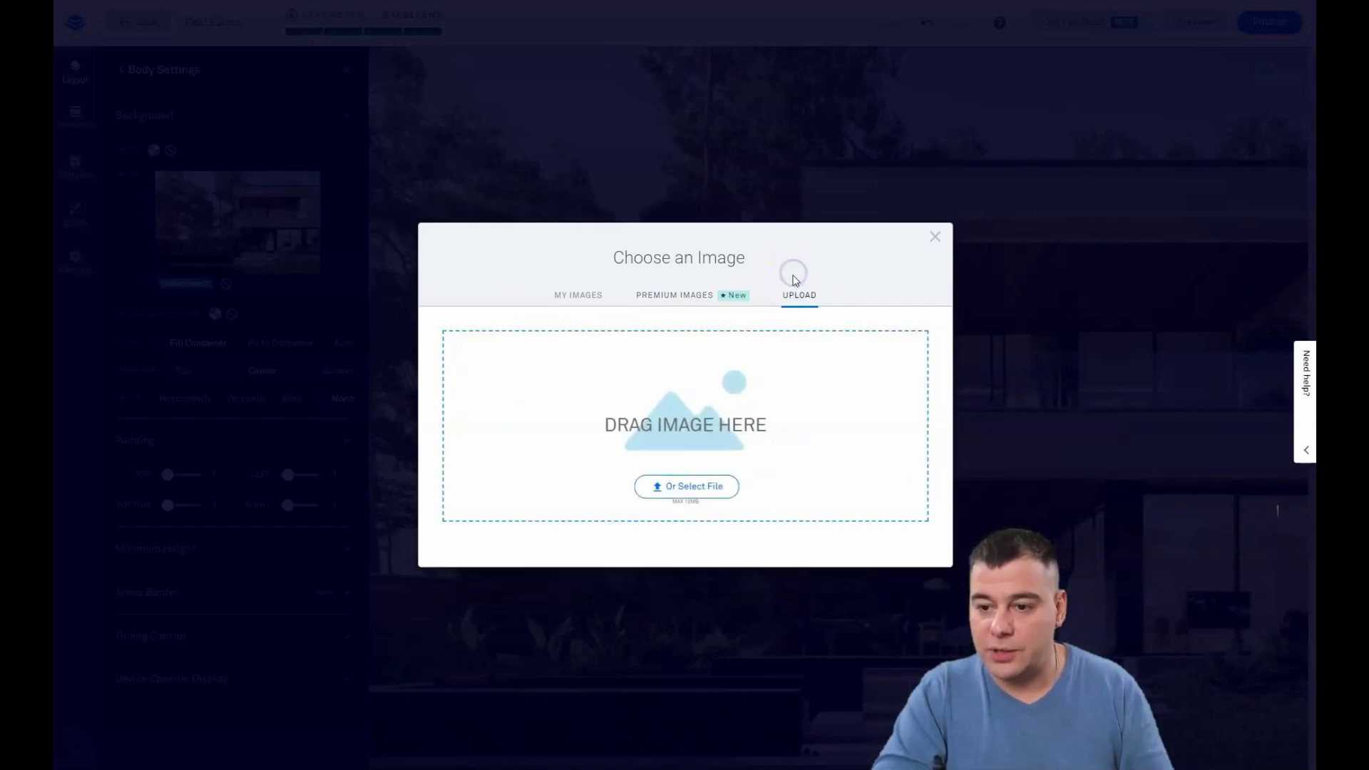
click(587, 296)
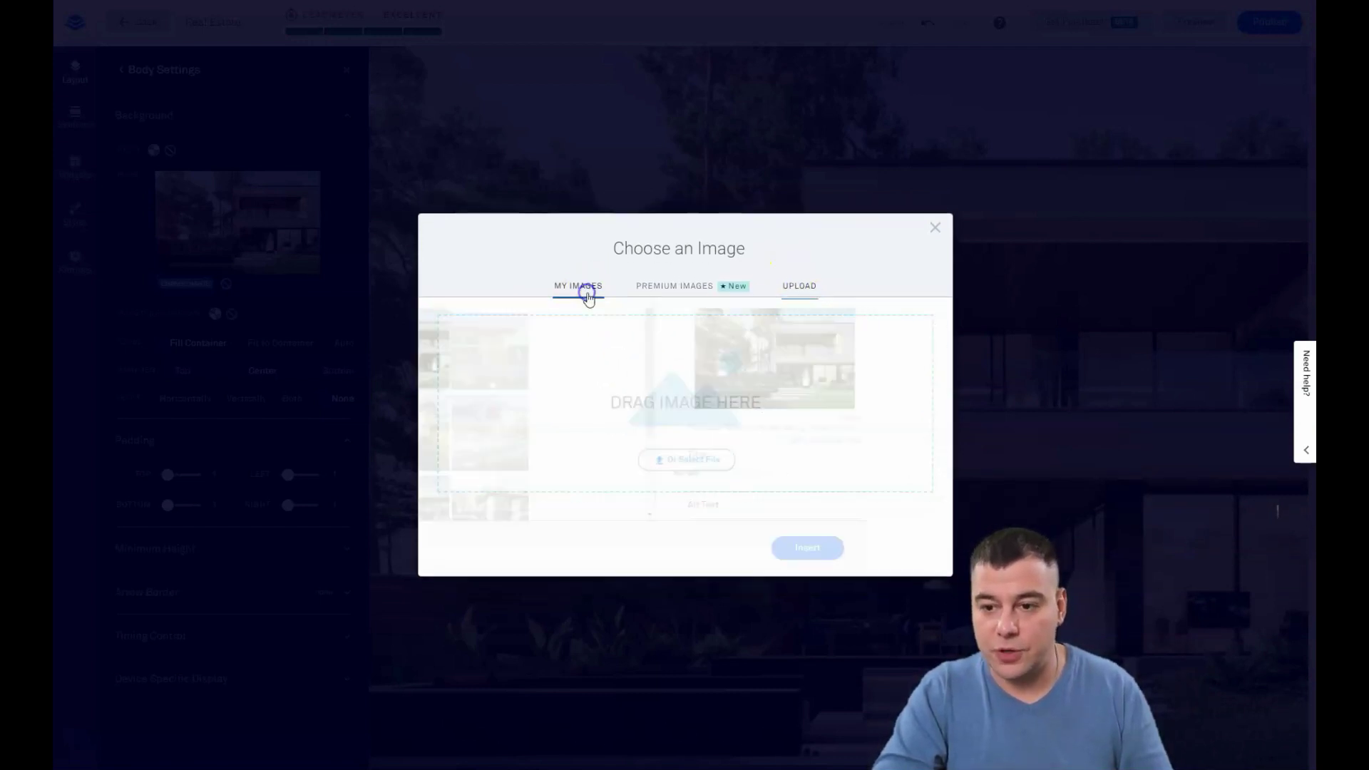
click(919, 563)
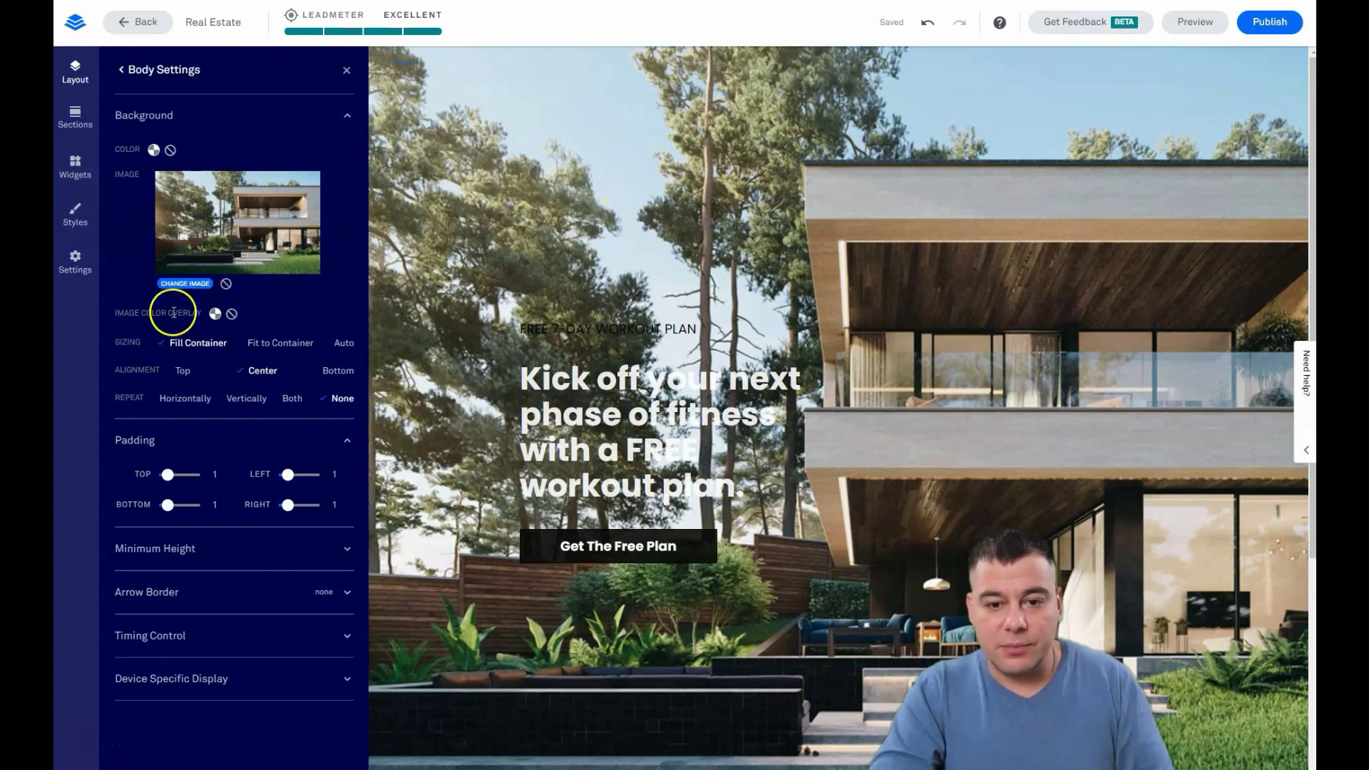
- Give the Body background image a custom overlay color of F9F8F8 at 60 opacity
click(214, 316)
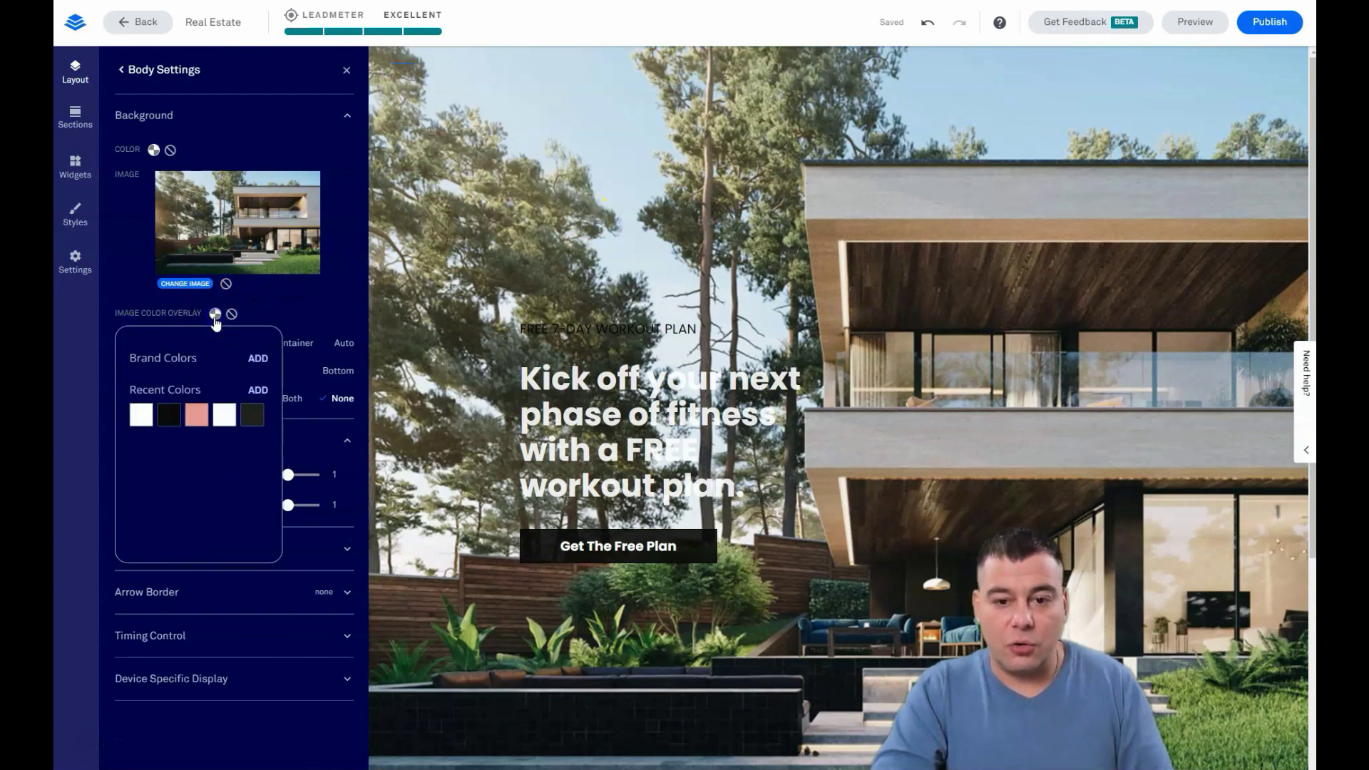
click(260, 390)
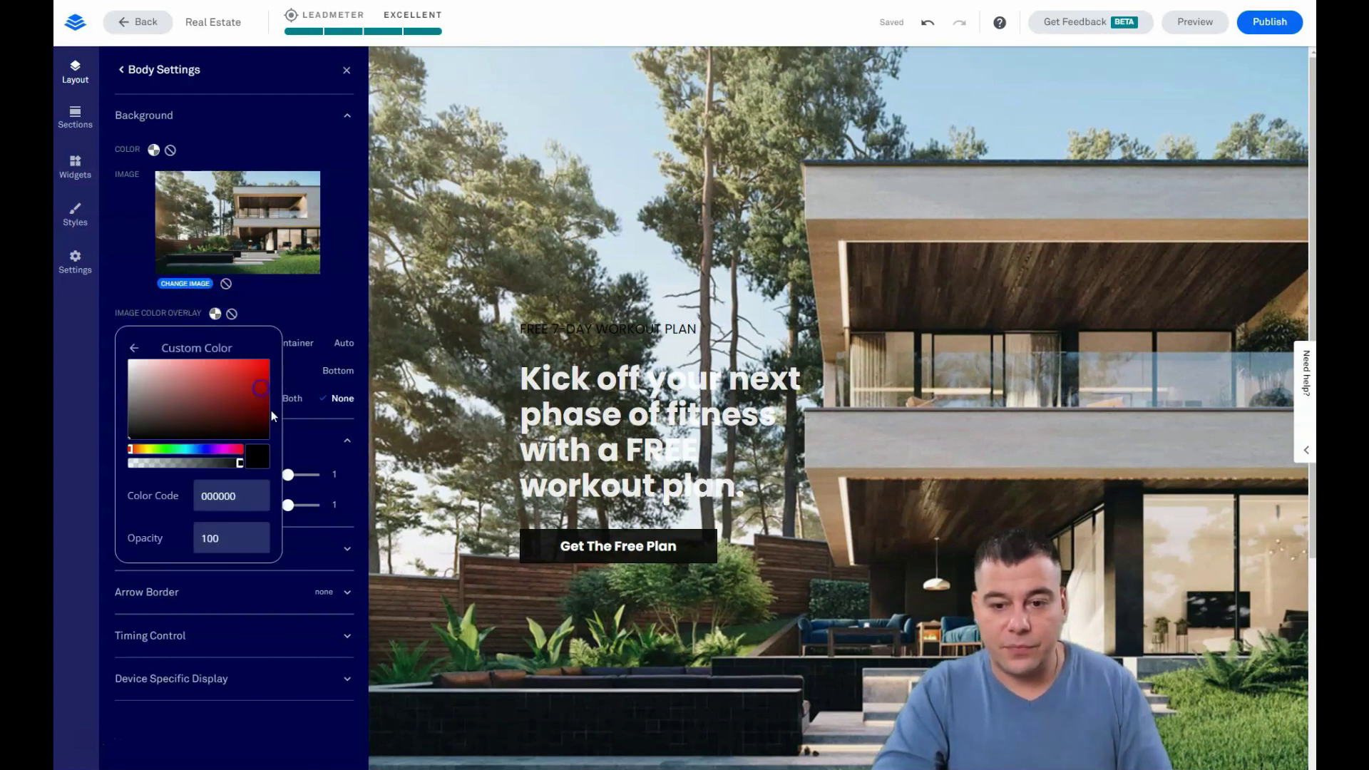
drag(237, 467, 120, 469)
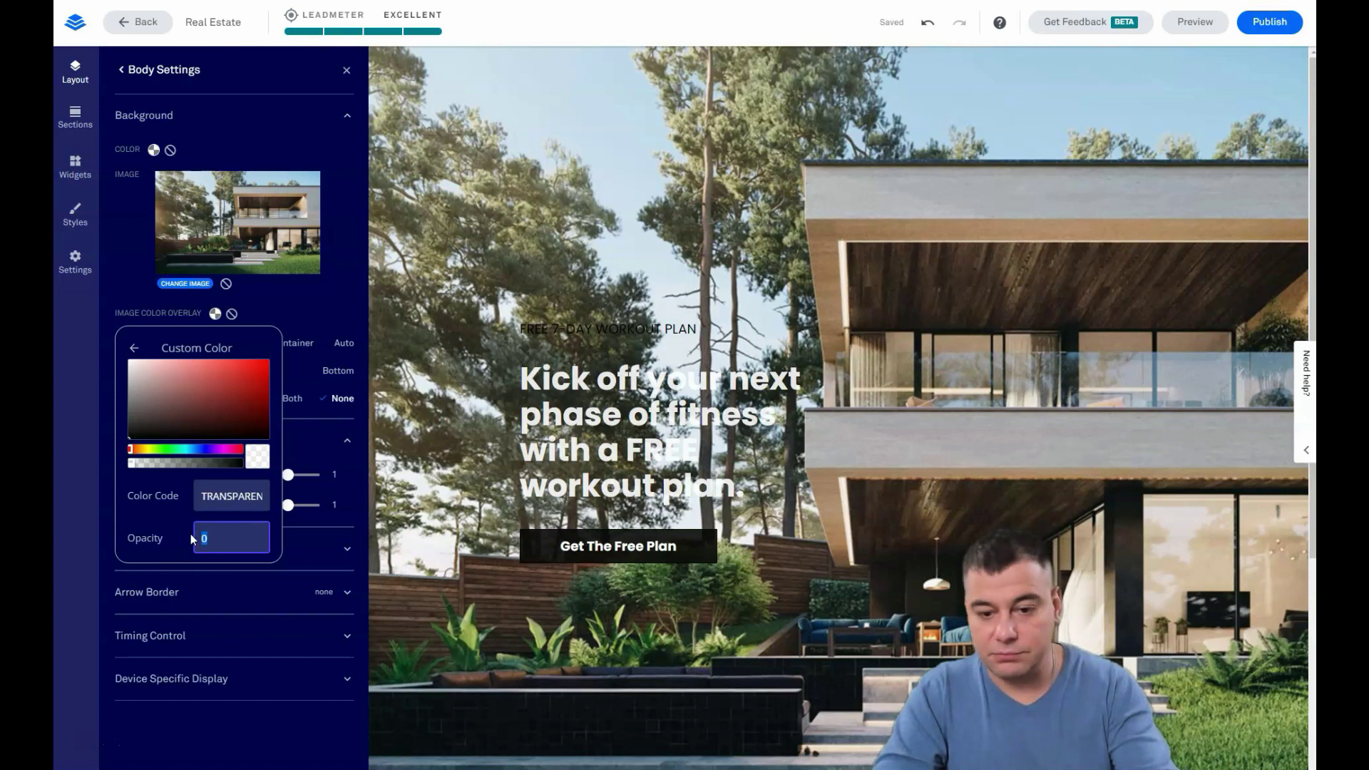
text(60)
drag(197, 462, 115, 468)
click(127, 448)
drag(129, 388, 132, 368)
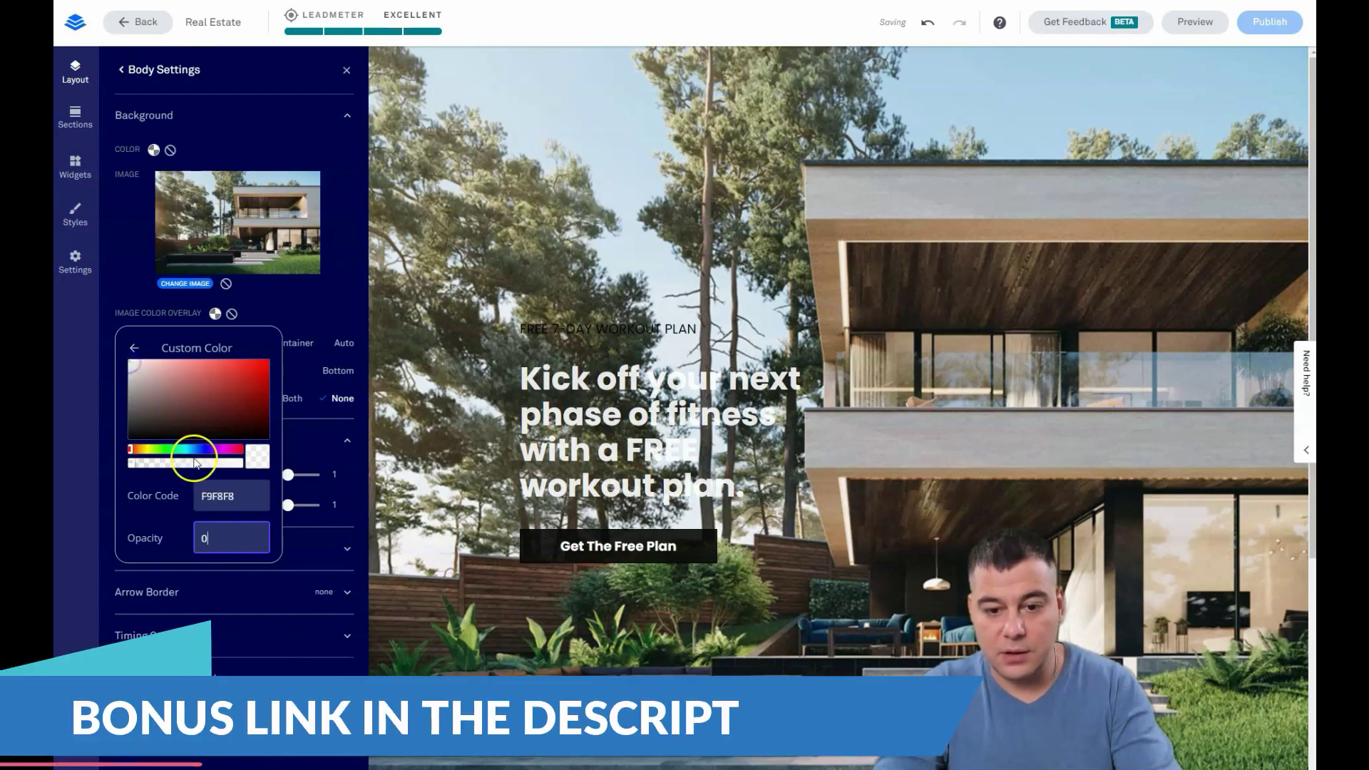
click(222, 539)
text(60)
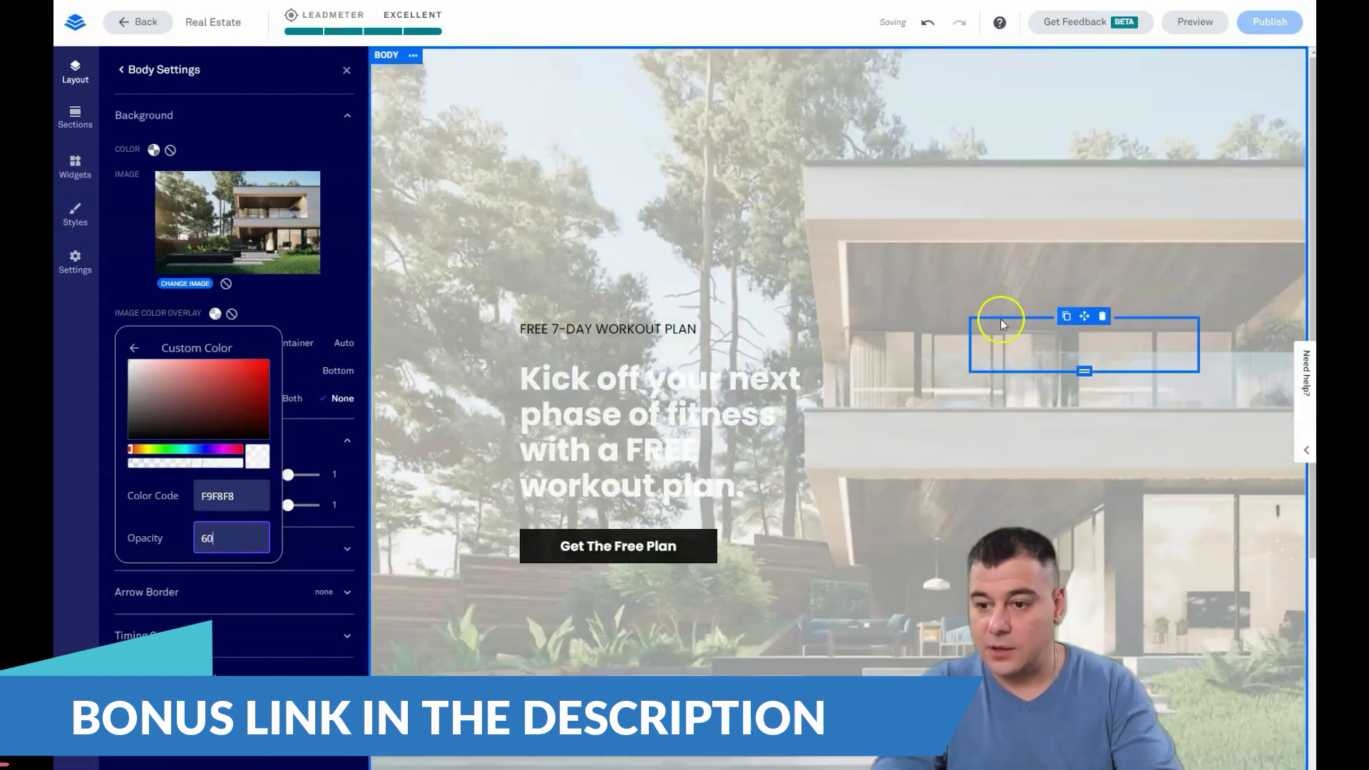
- Set the background image overlay's opacity to 50 and close the Body settings
click(340, 563)
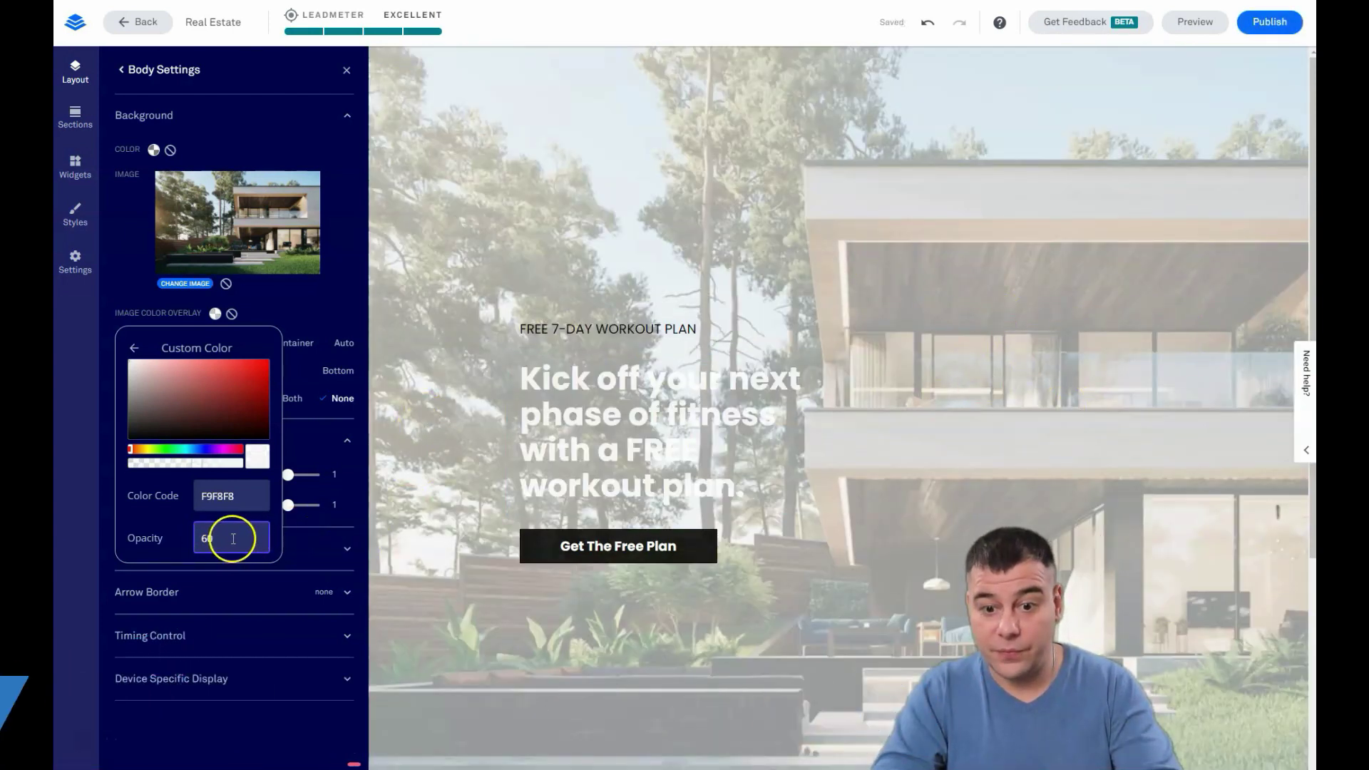
text(5)
click(193, 540)
text(0)
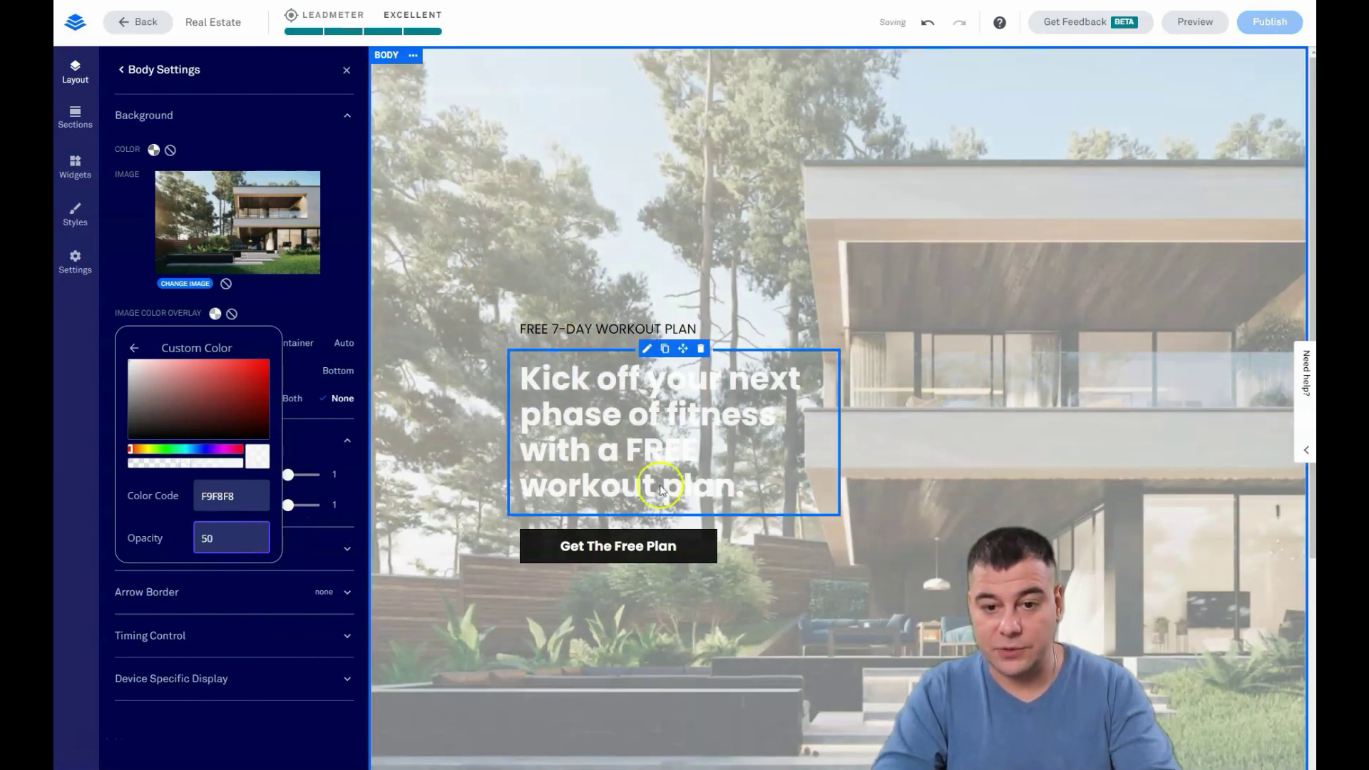
click(200, 325)
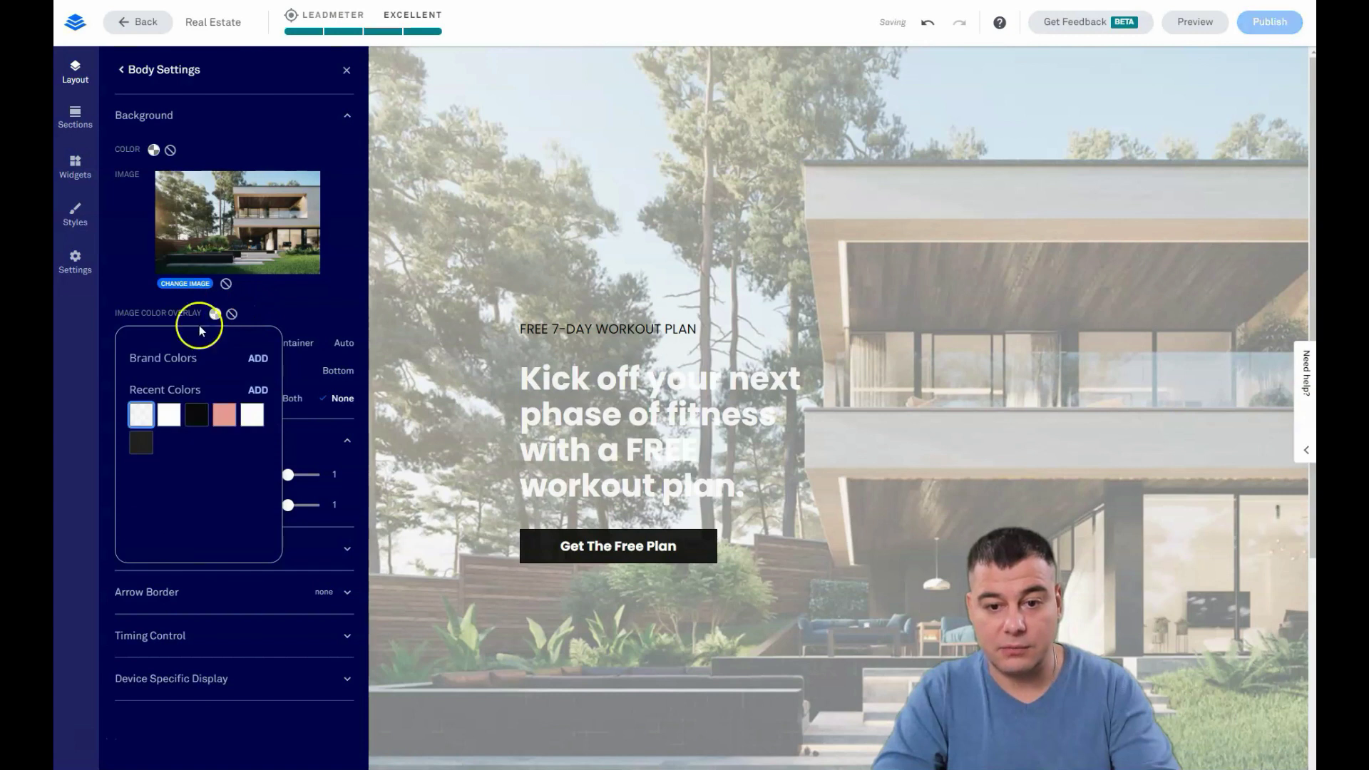
click(288, 313)
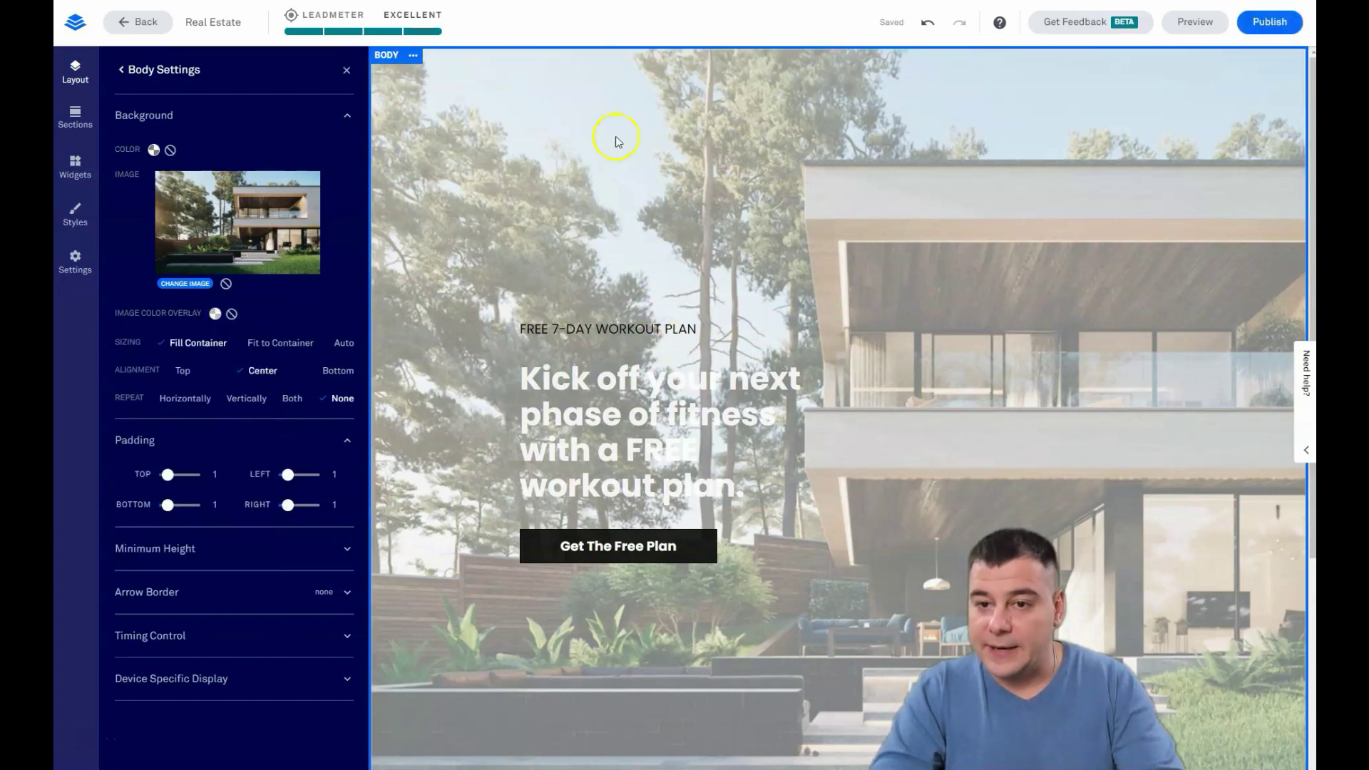
click(346, 69)
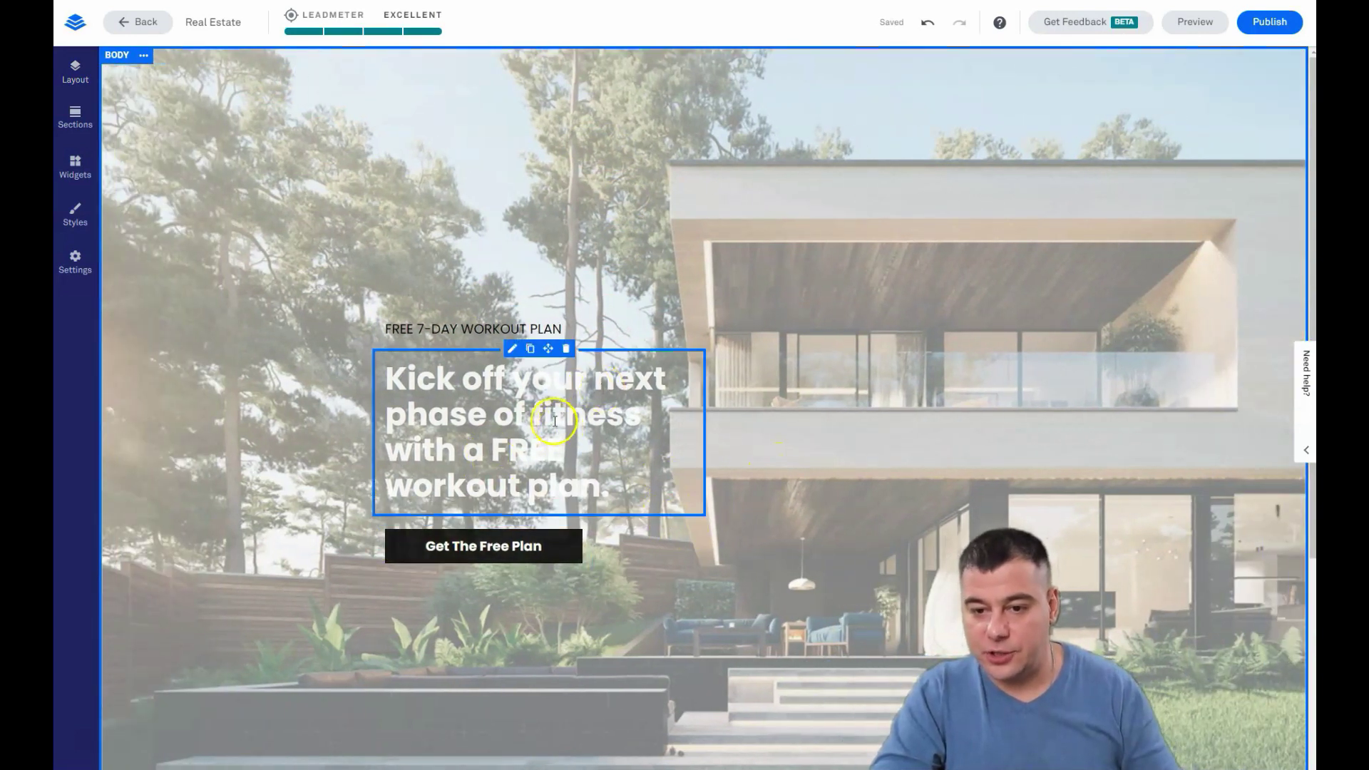
- Replace the "FREE 7-DAY WORKOUT PLAN" line above the headline with "We can build your property"
click(438, 331)
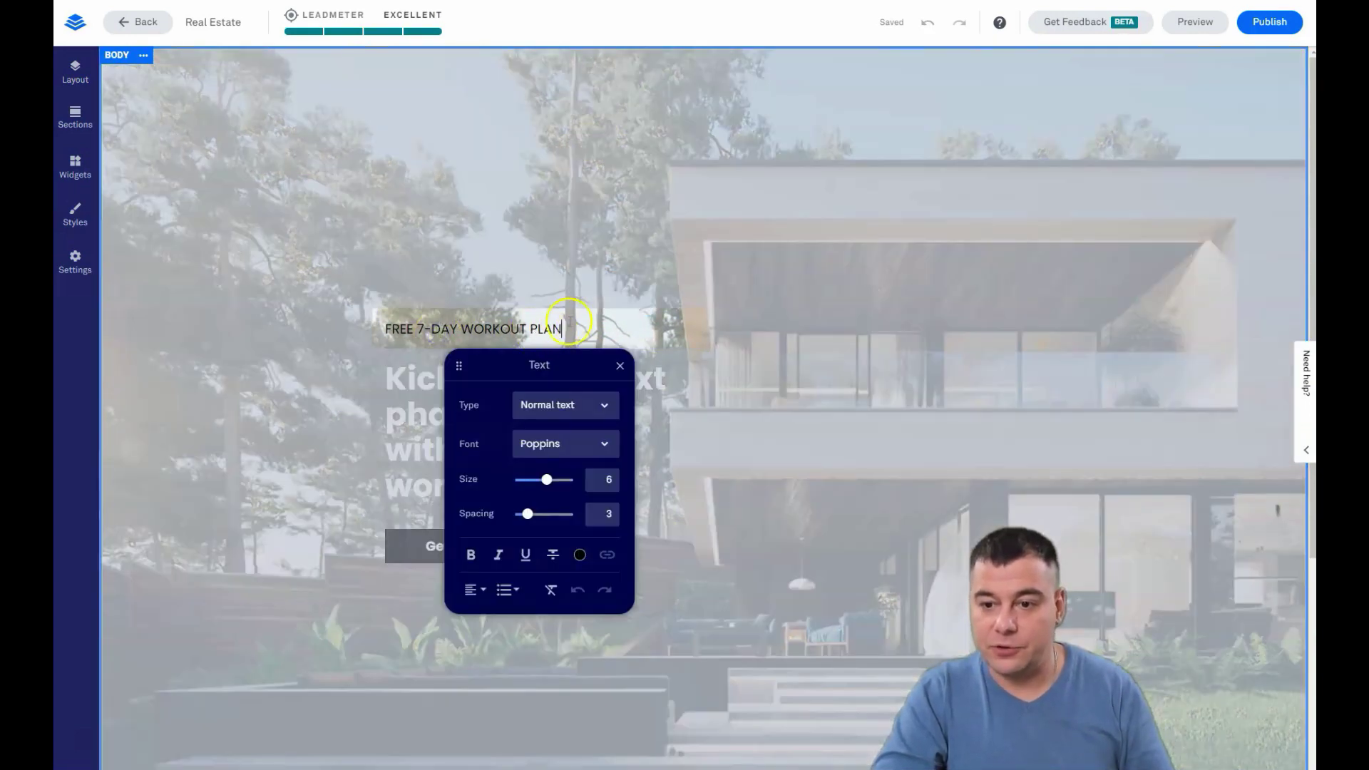
drag(569, 322, 375, 343)
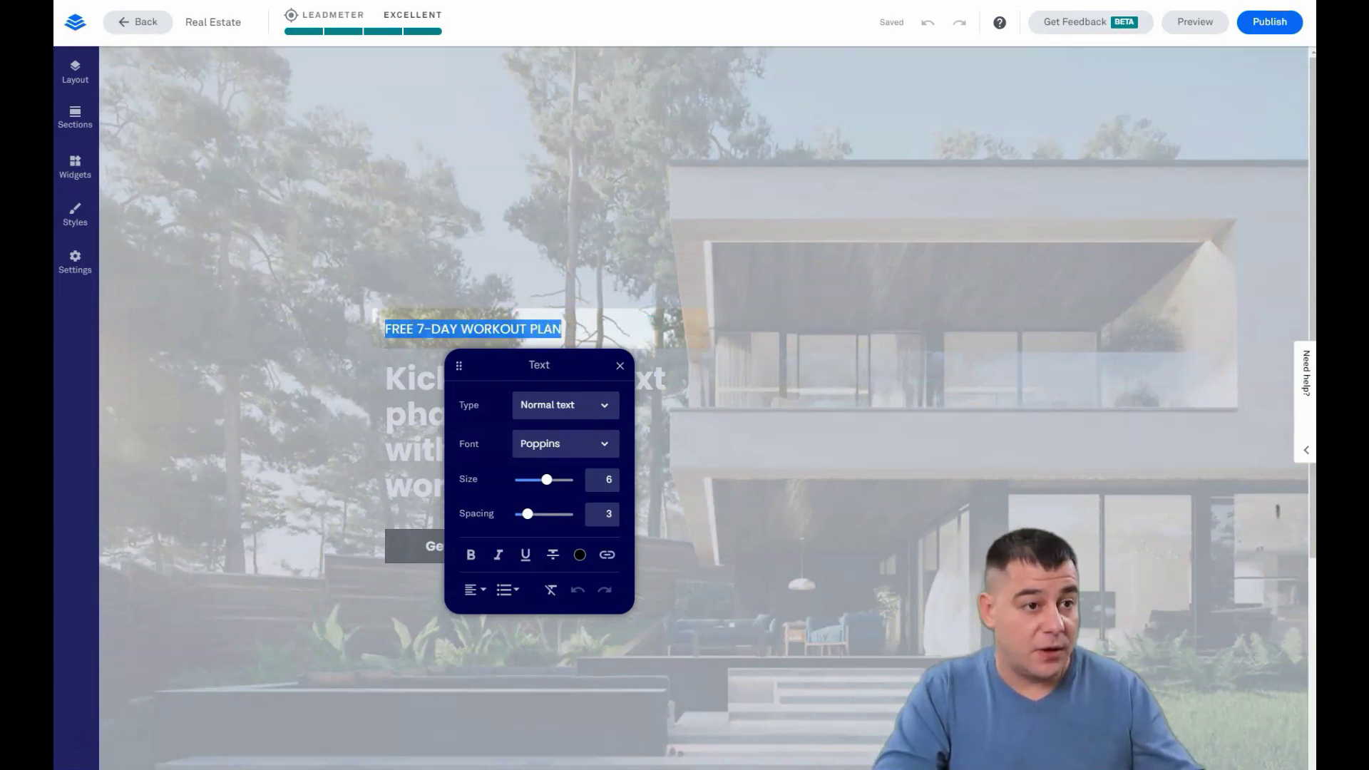
key(Right)
key(ctrl+a)
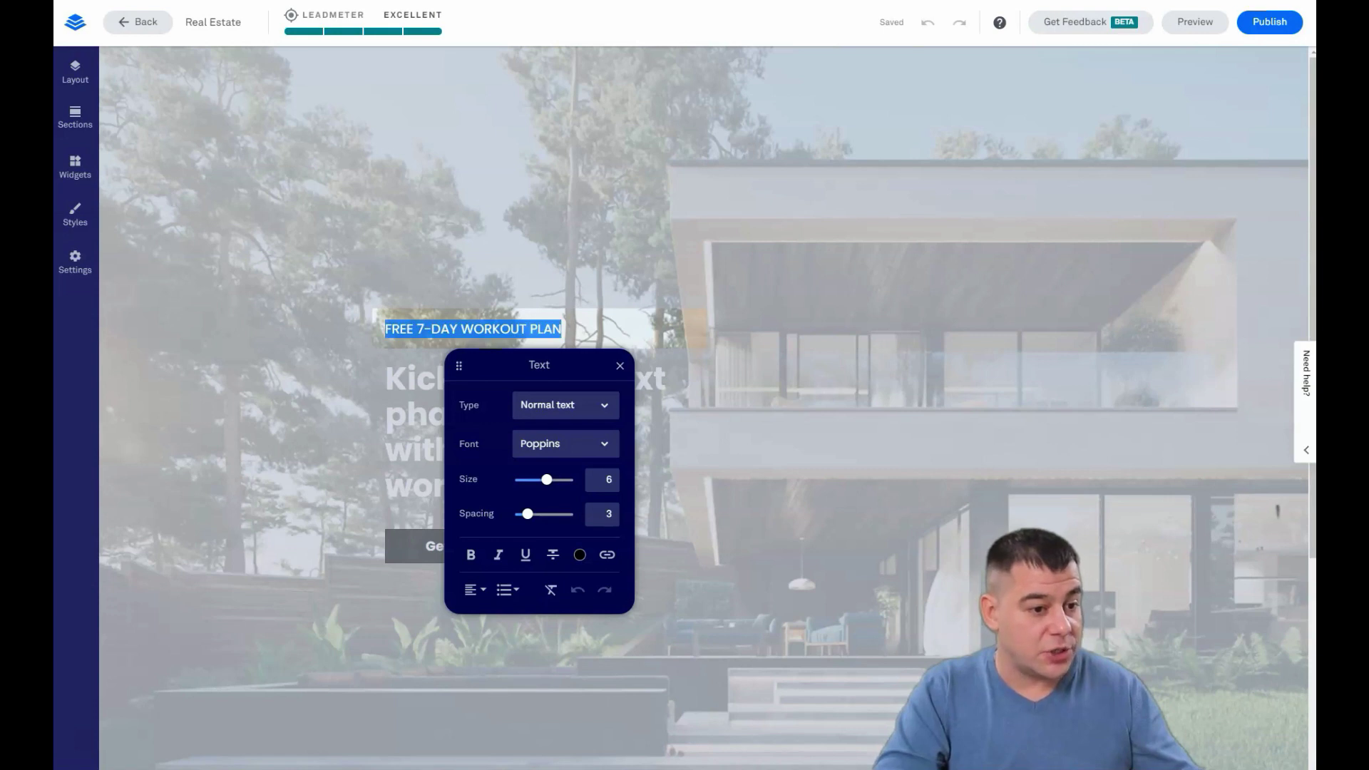
key(Right)
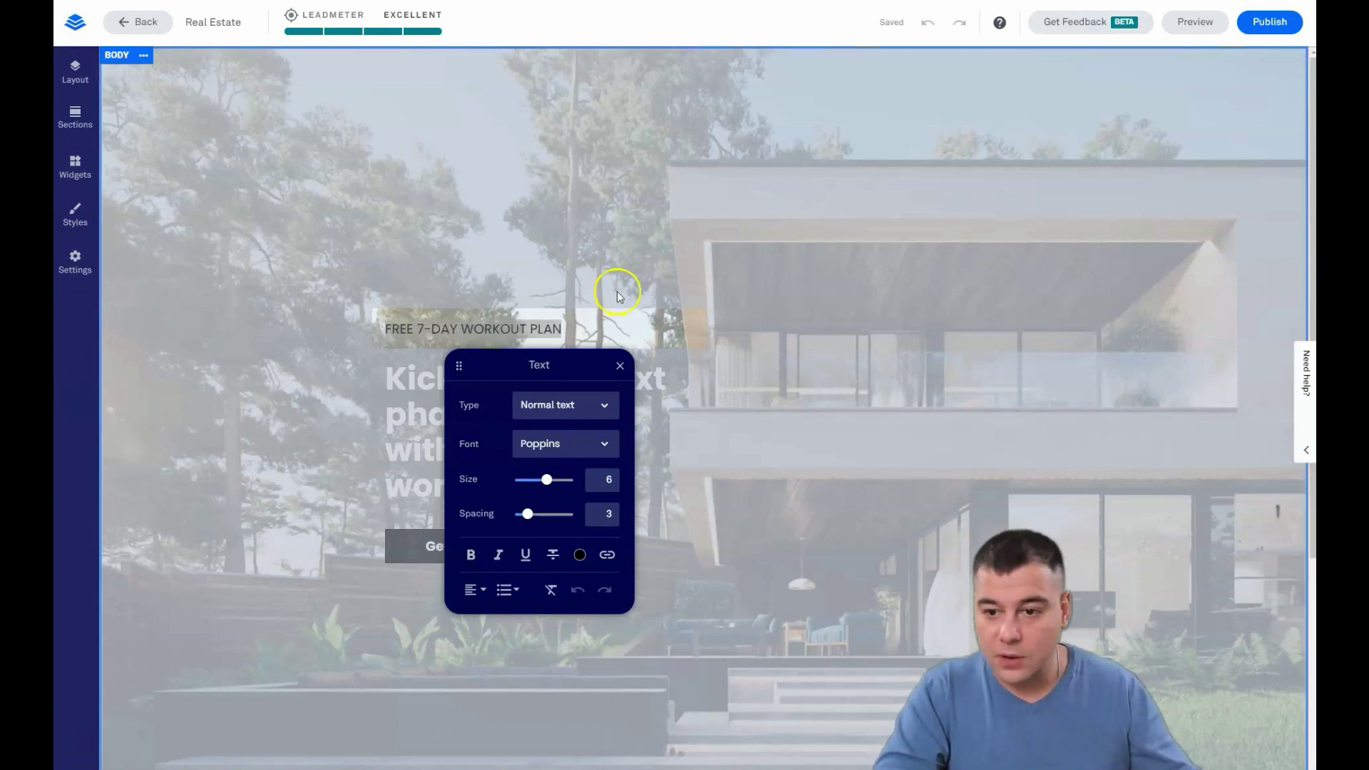
drag(561, 329, 362, 337)
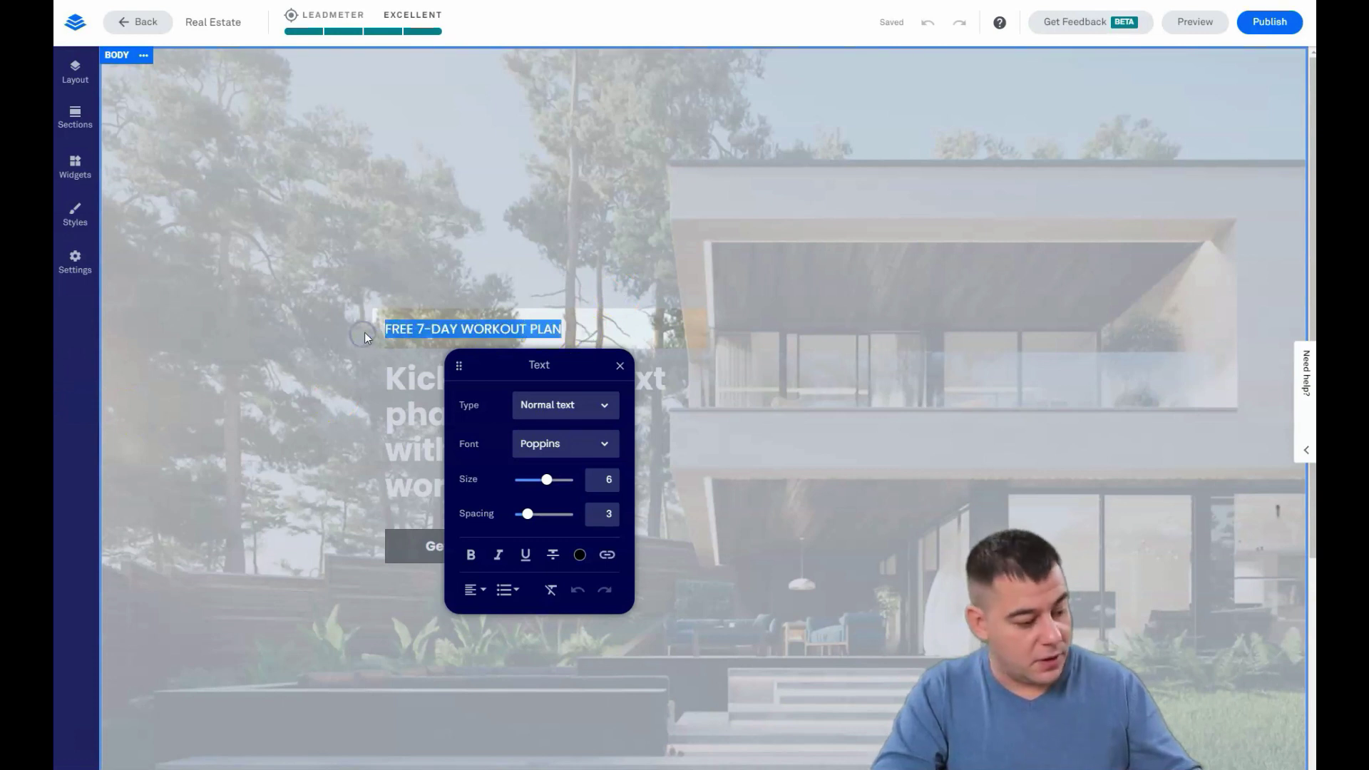
text(We can build your property)
click(527, 328)
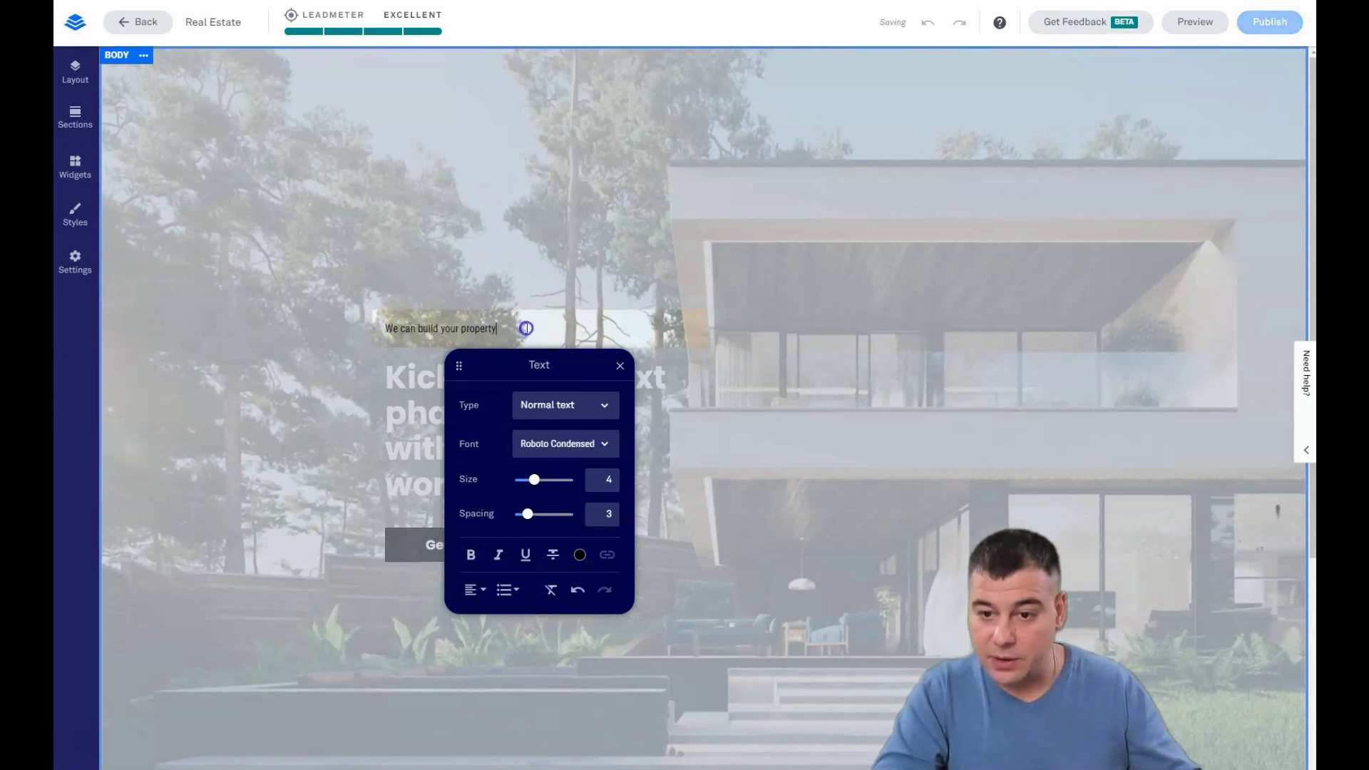
click(528, 334)
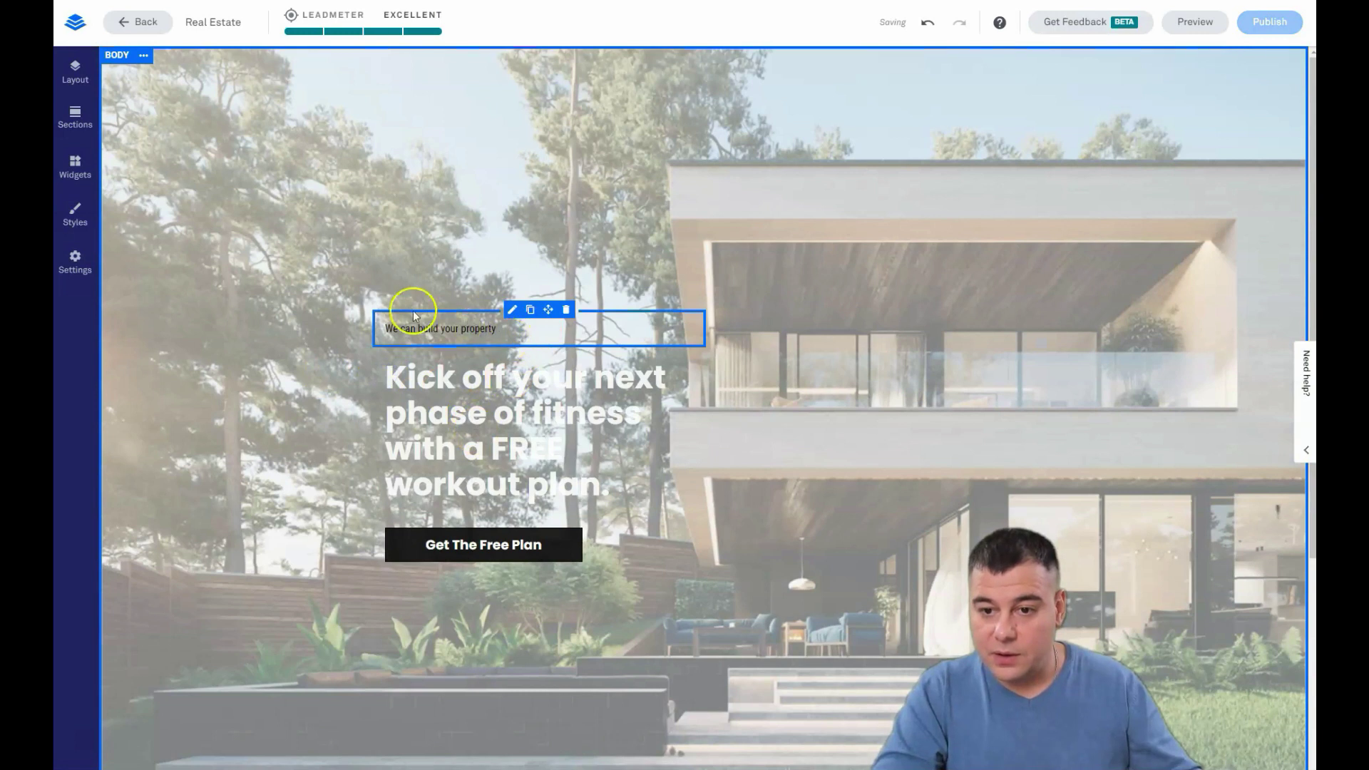
- Replace the "Kick off your next phase of fitness" headline with "Your Dream House is one click away"
click(512, 403)
double_click(535, 407)
click(611, 502)
drag(612, 501, 380, 366)
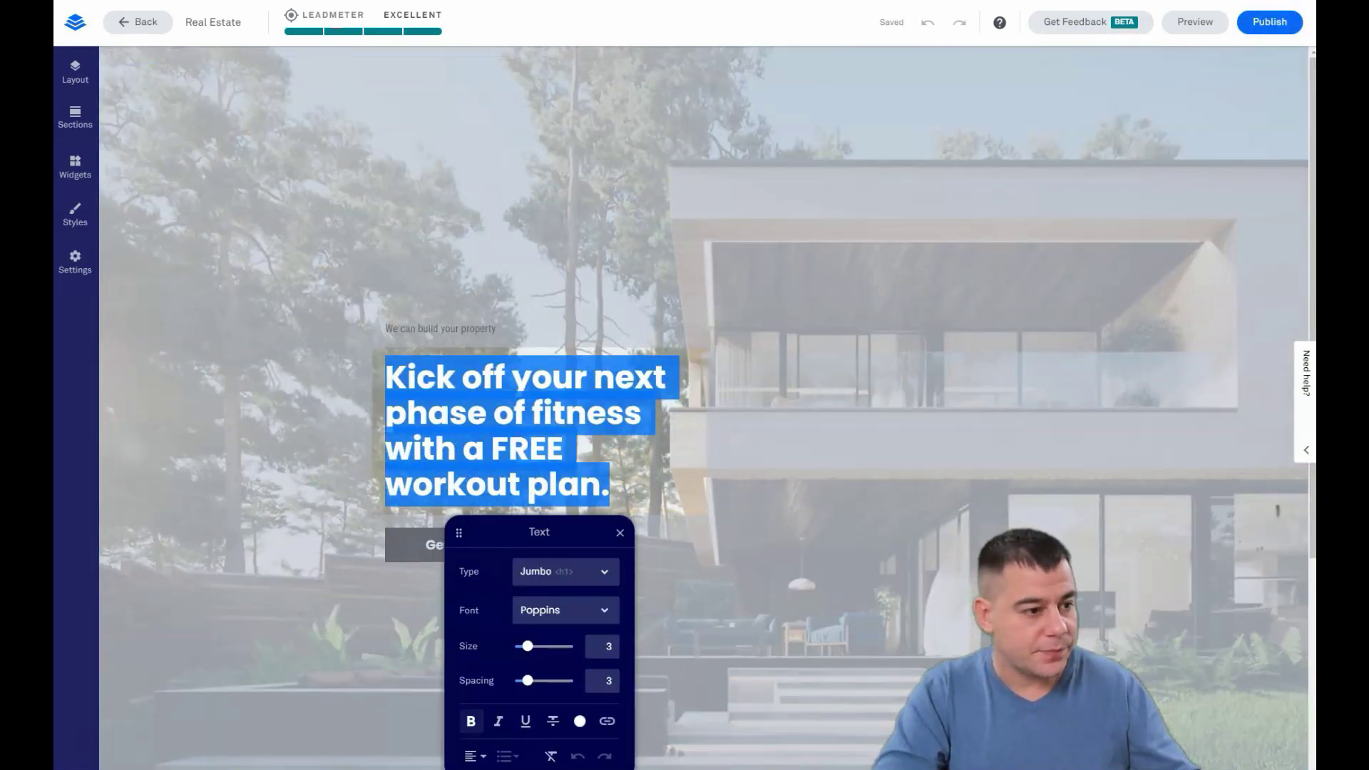
click(582, 447)
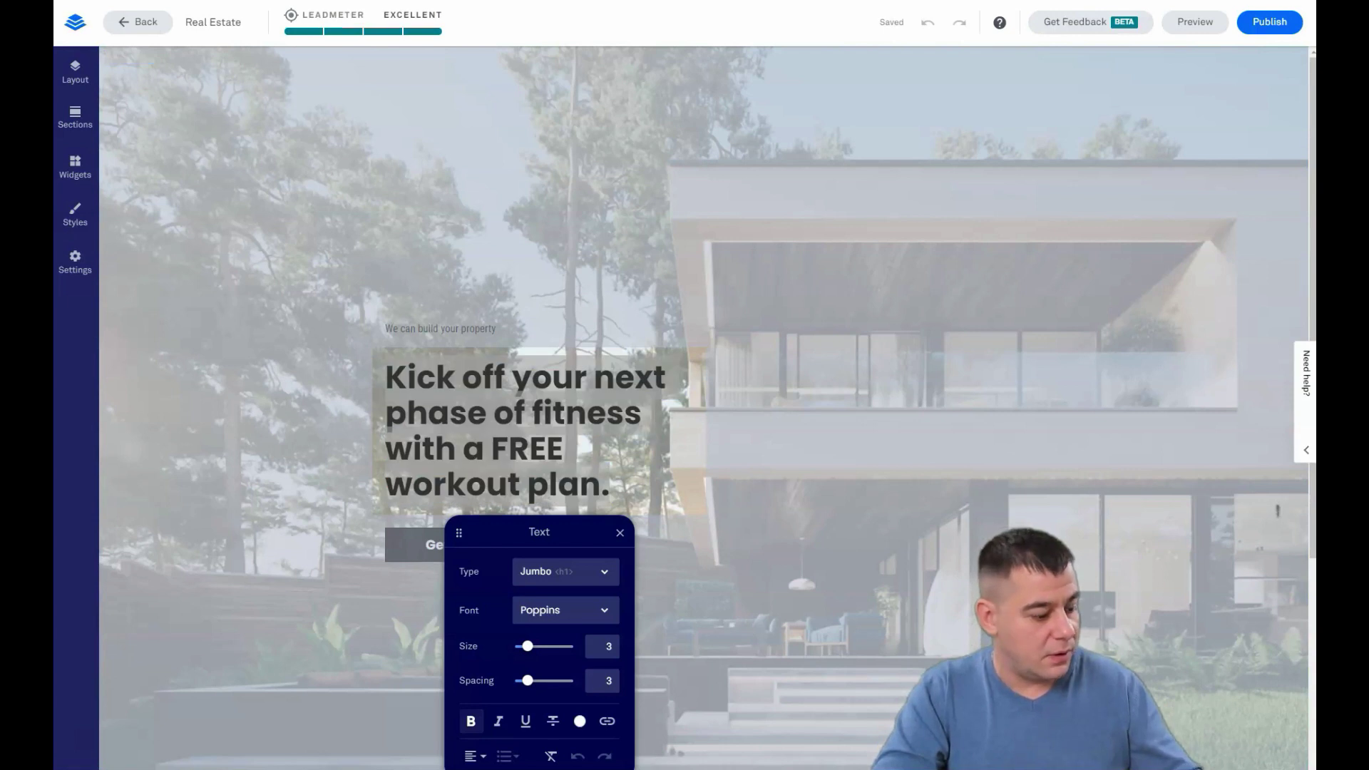
click(348, 577)
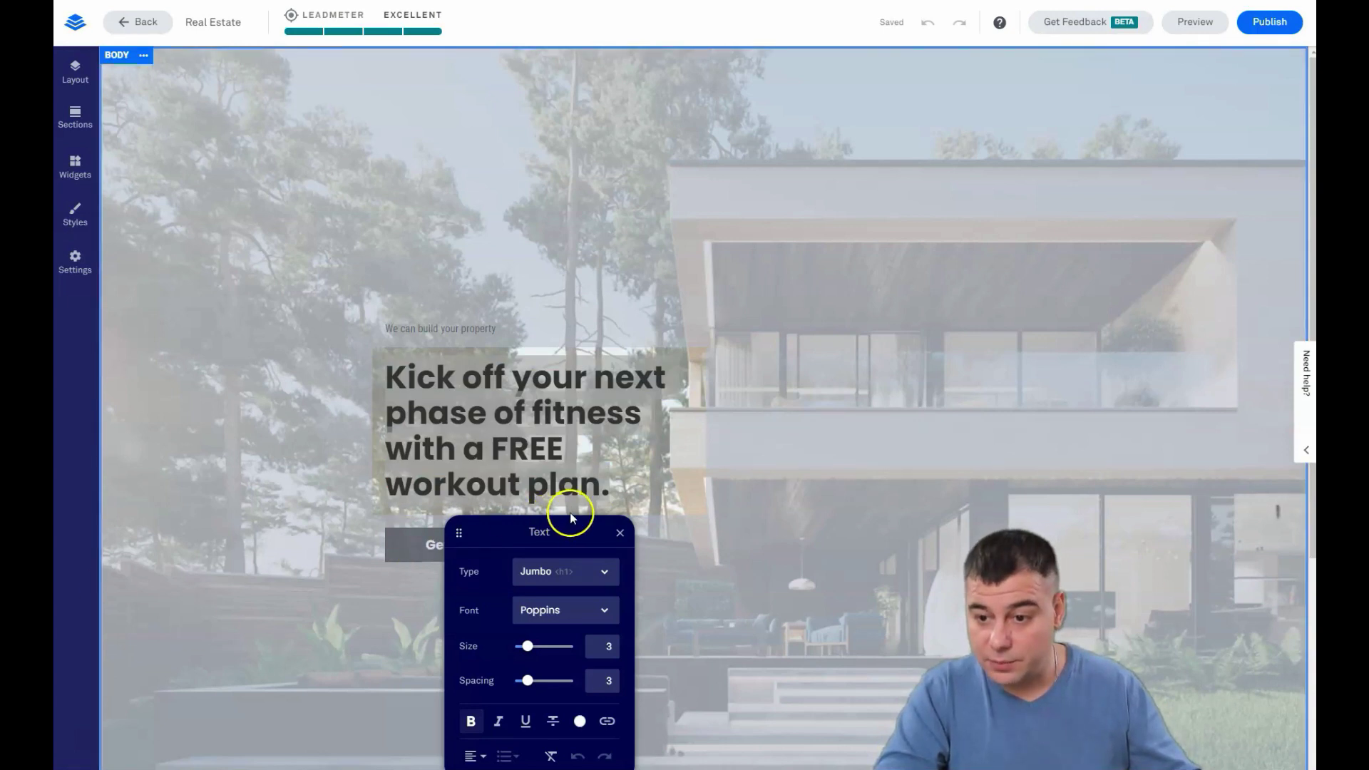
drag(618, 491, 380, 383)
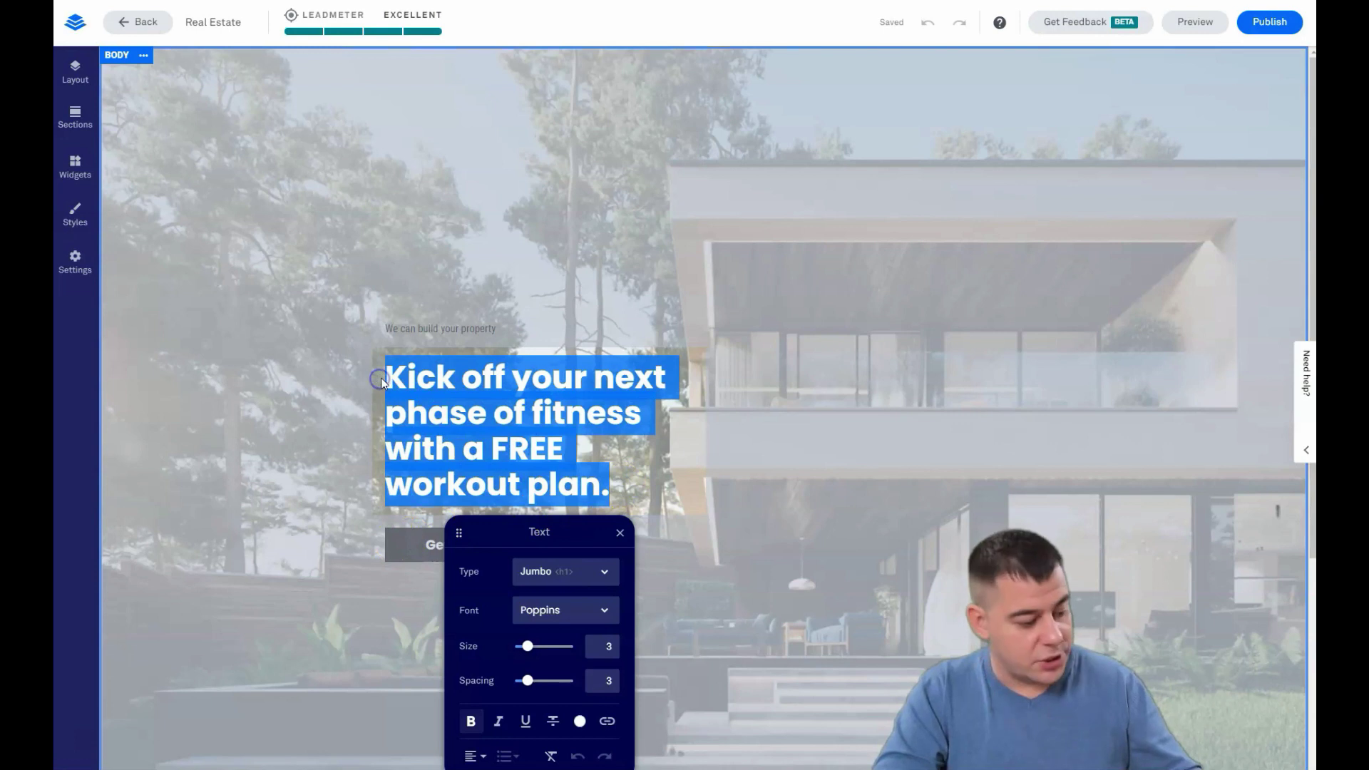
text(Your Dream House is one click away)
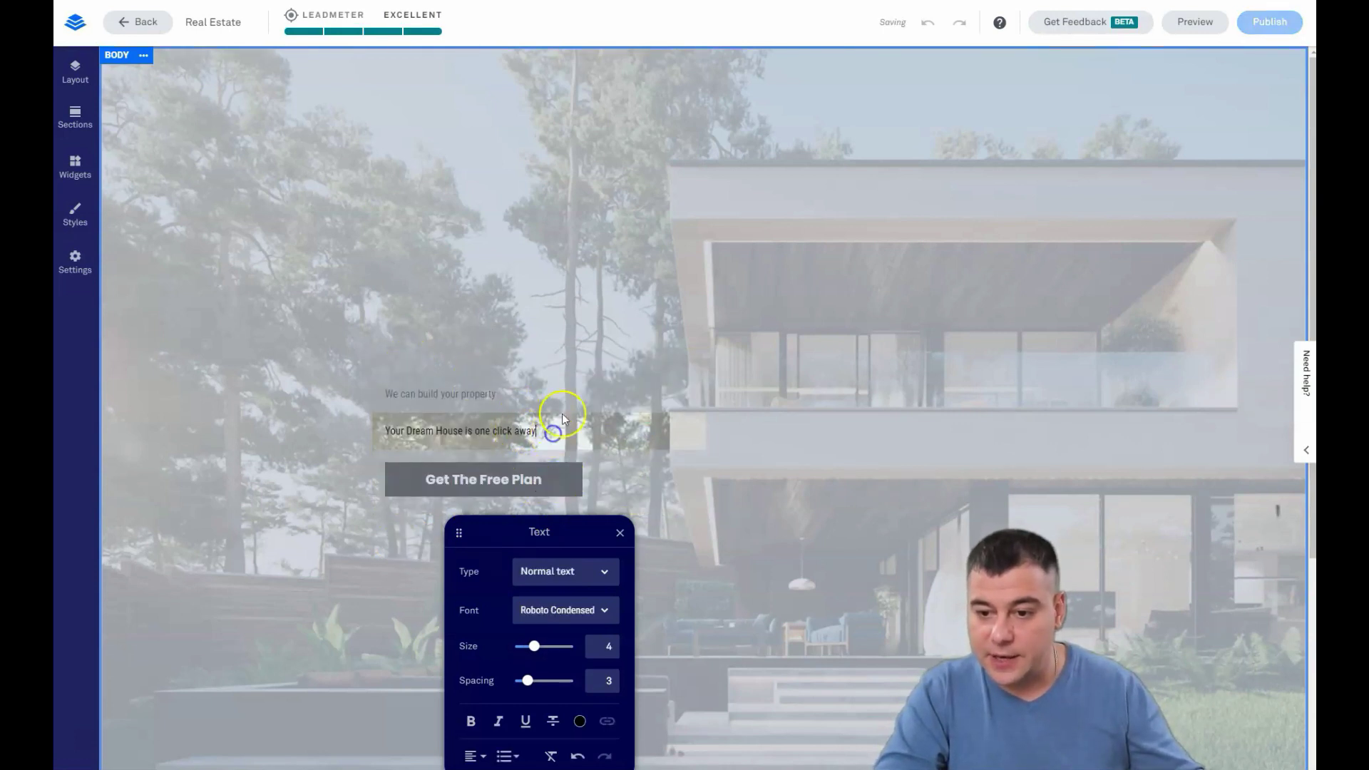
- Try larger text types on the "We can build your property" line and set it to Headline 2
click(473, 361)
click(499, 393)
click(518, 397)
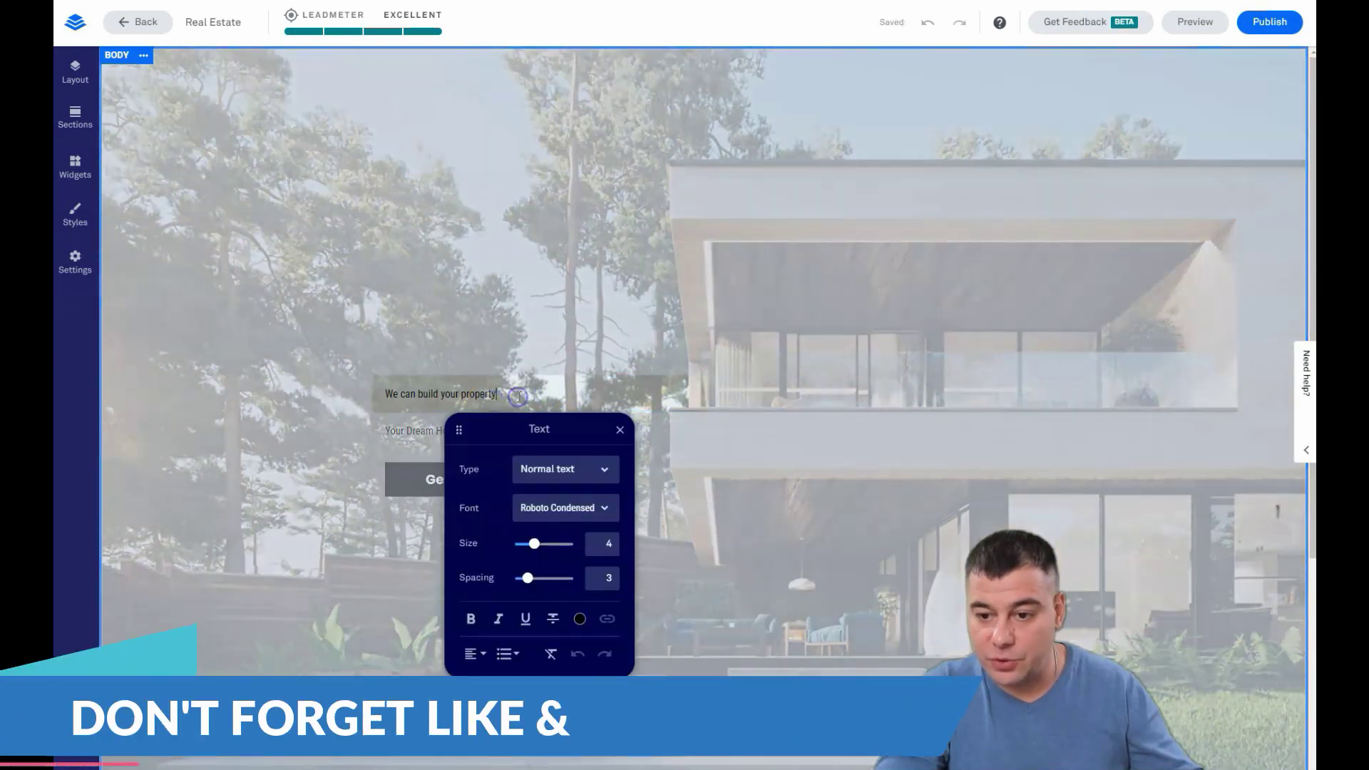
click(608, 472)
click(558, 505)
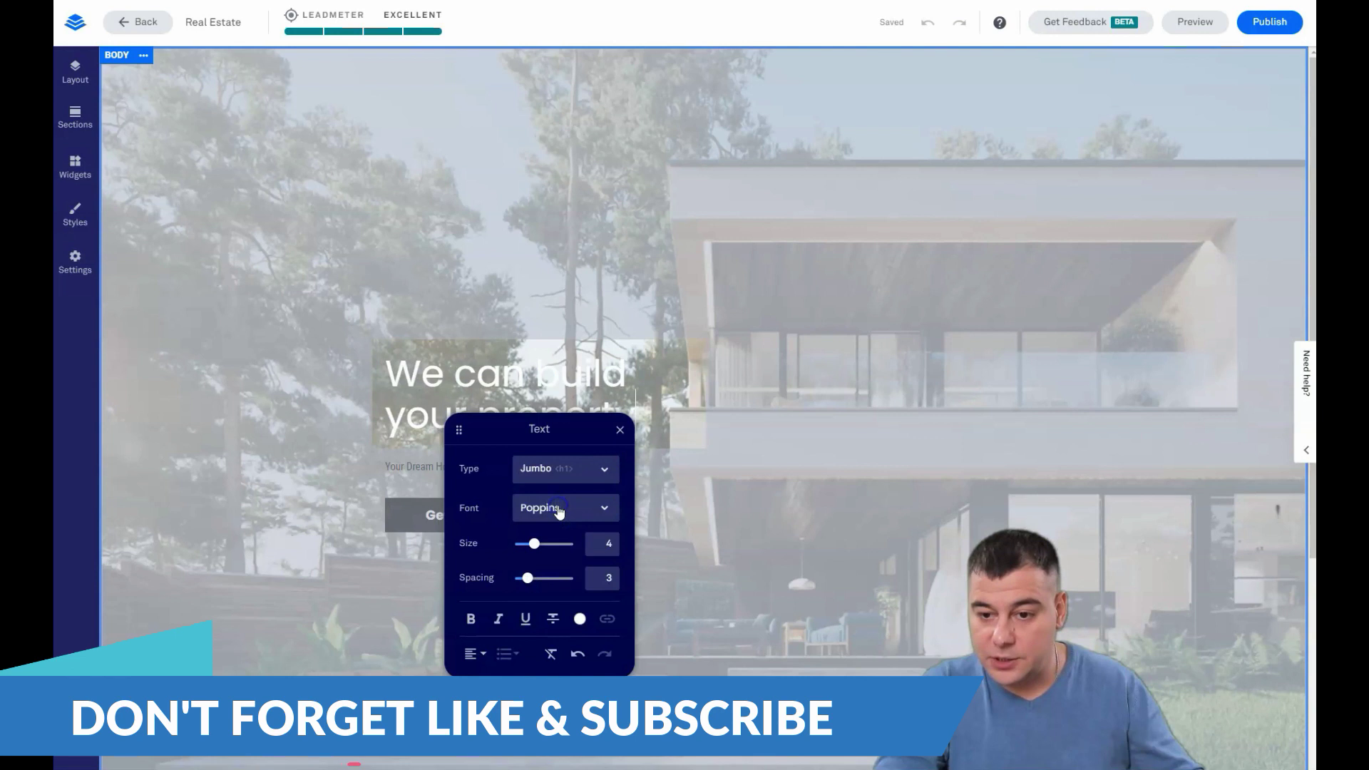
click(599, 472)
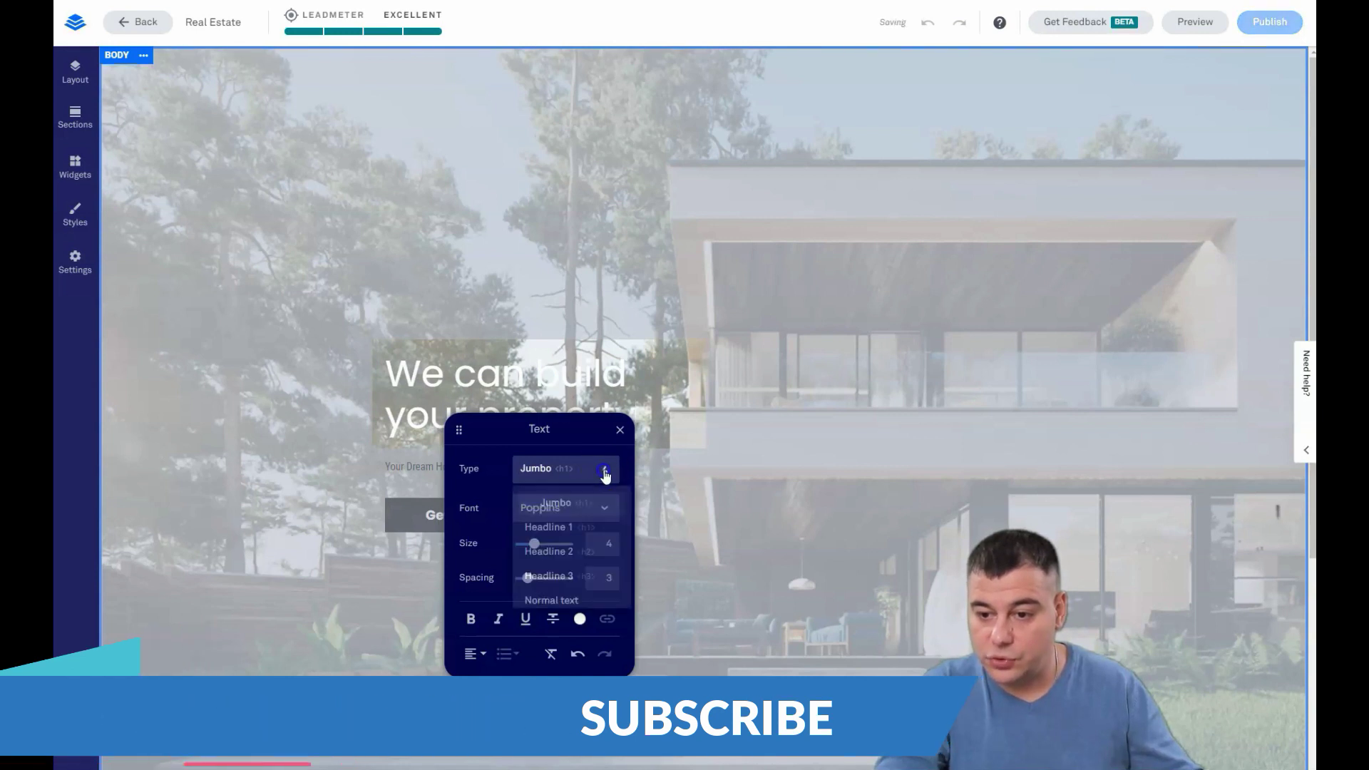
click(557, 535)
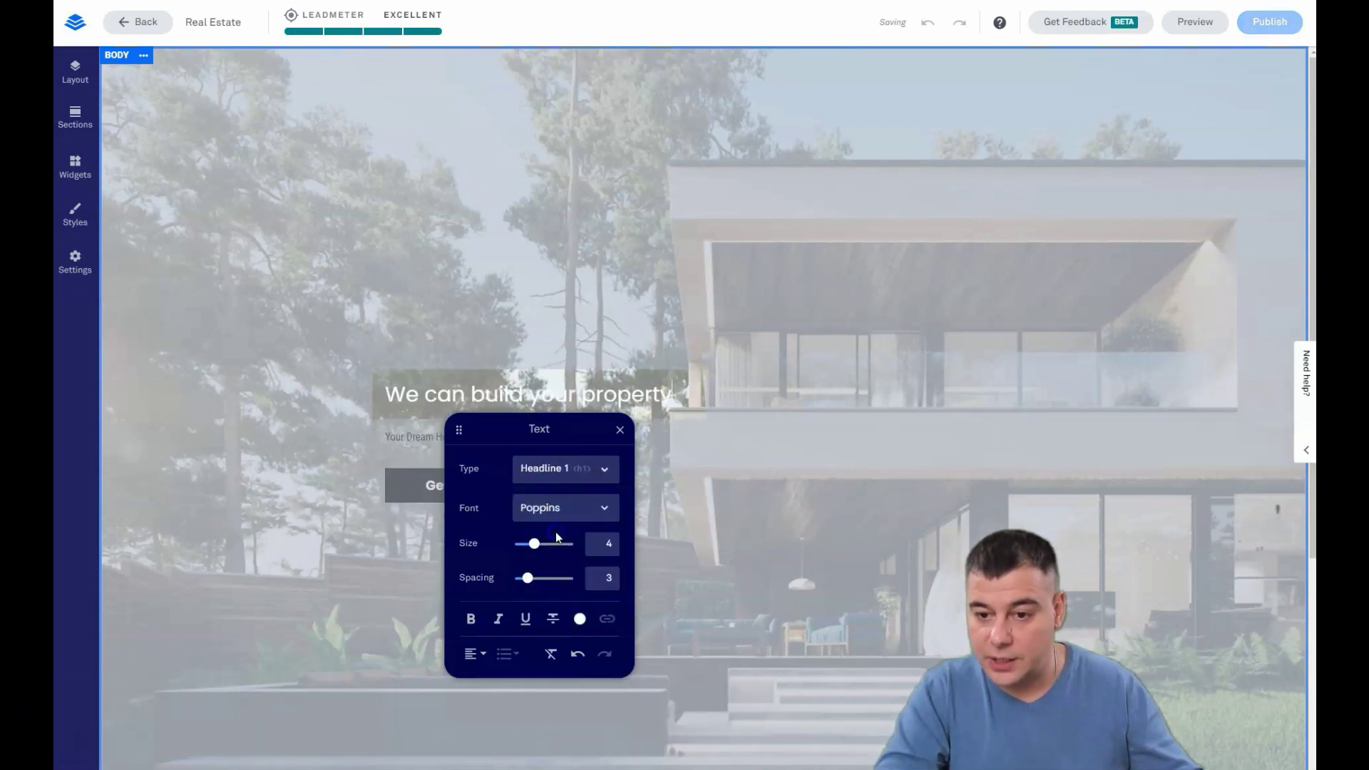
click(605, 476)
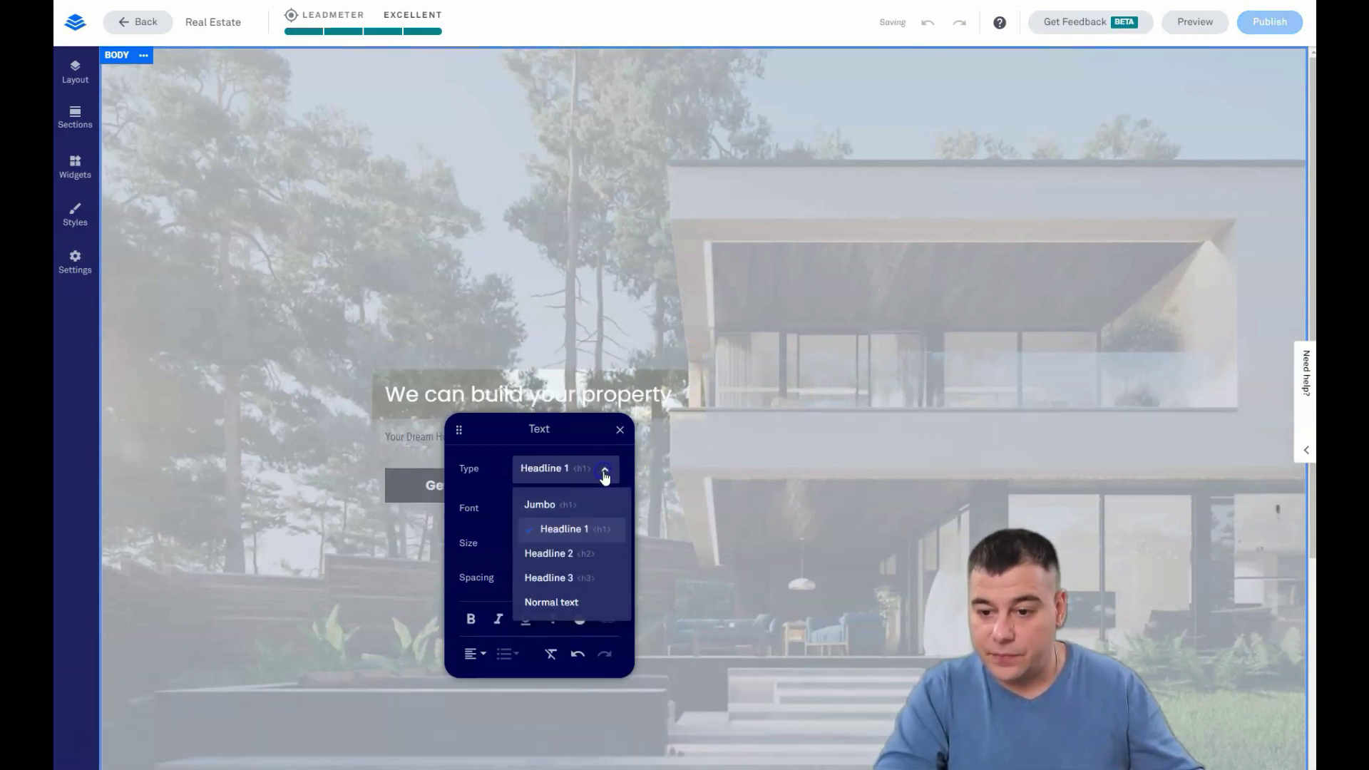
click(548, 561)
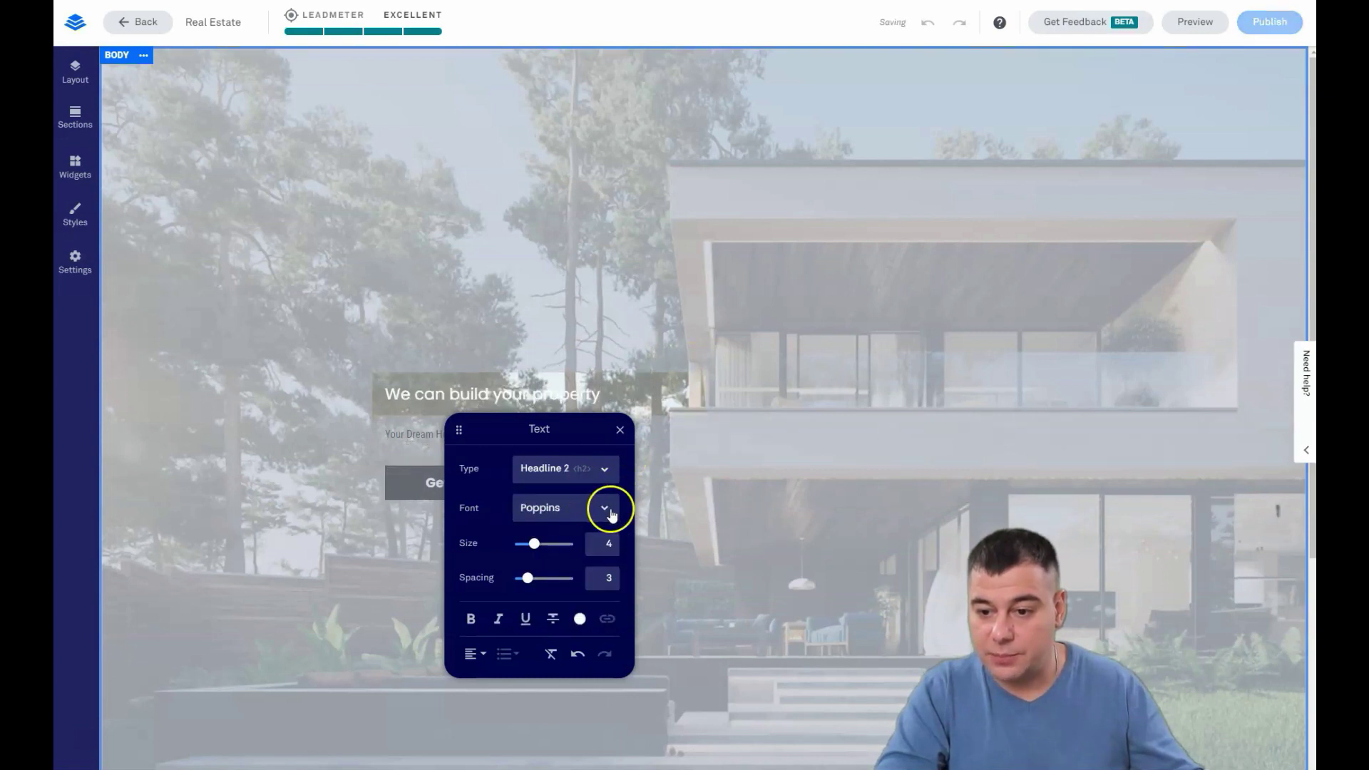
- Set the text type of "Your Dream House is one click away" to Jumbo and close the text settings
click(426, 442)
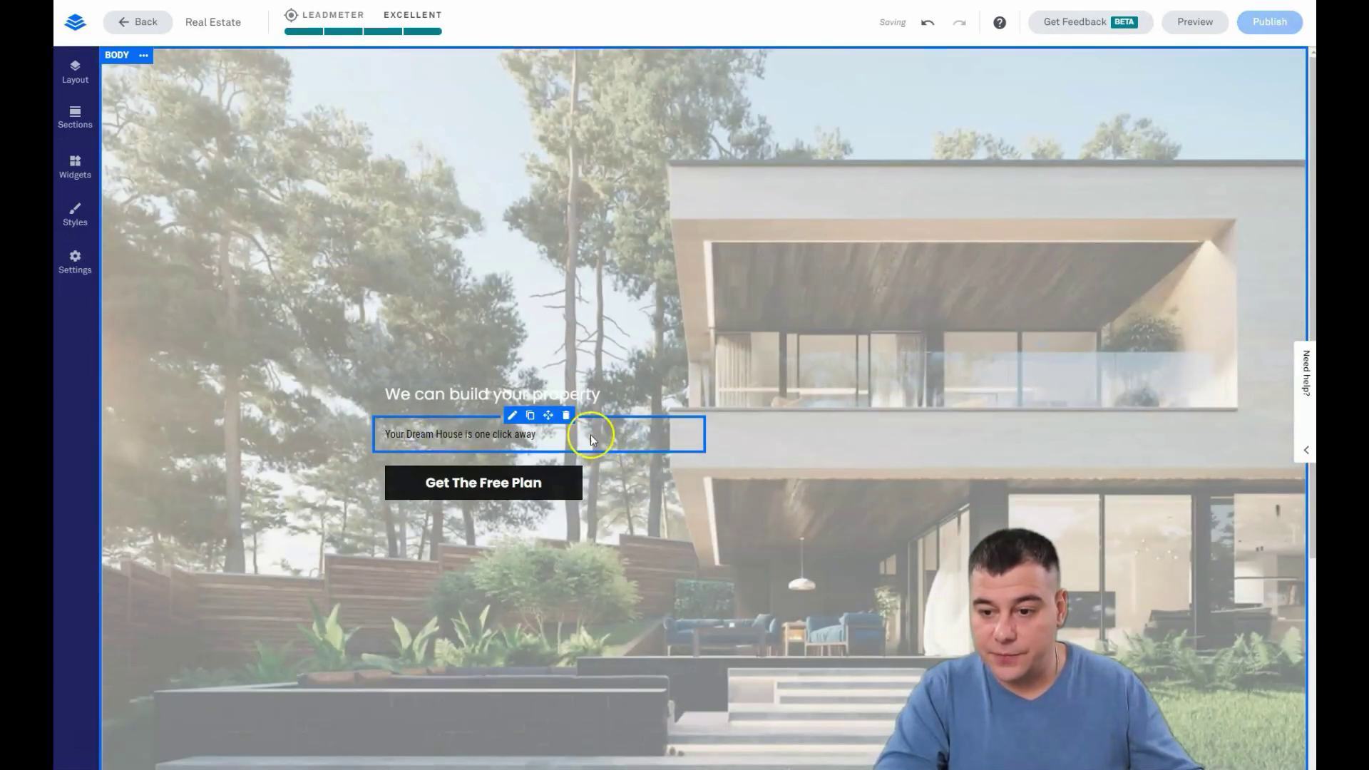
drag(590, 440, 374, 442)
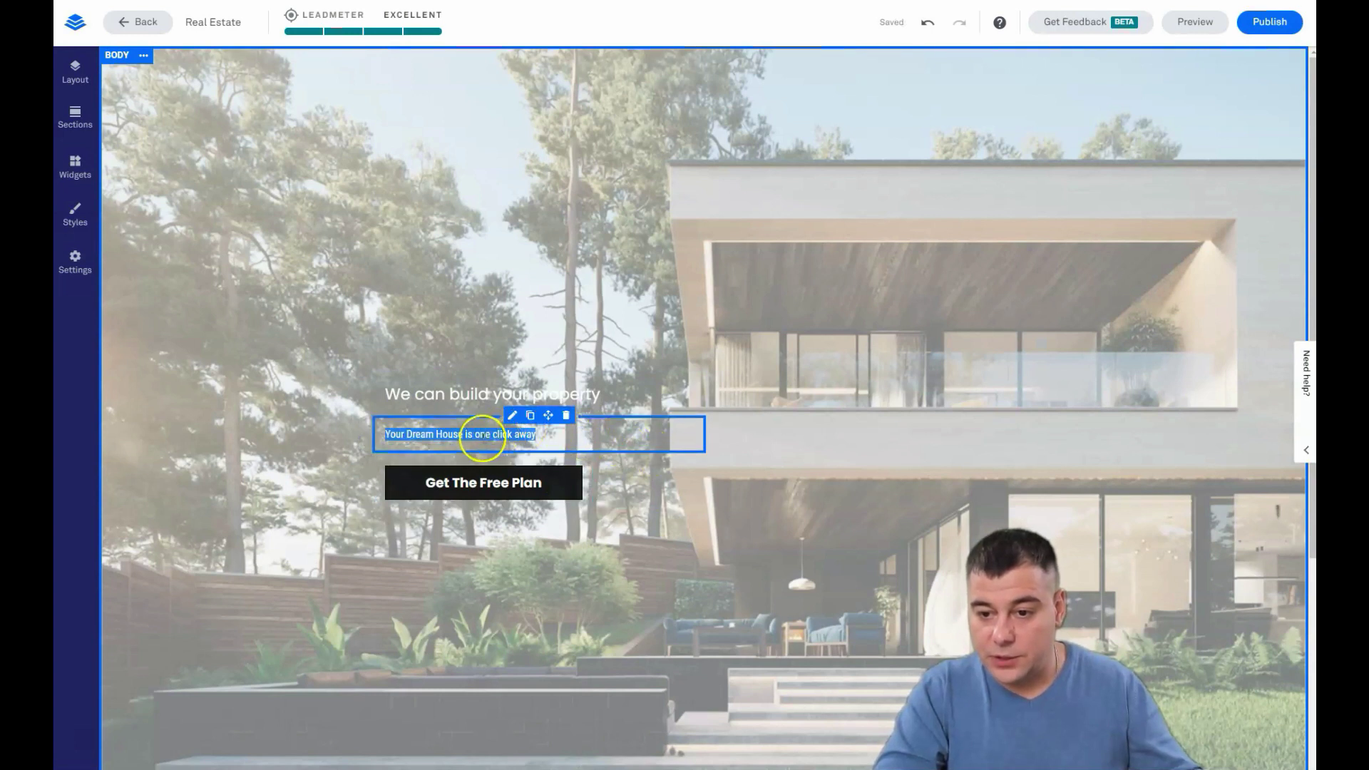
click(511, 416)
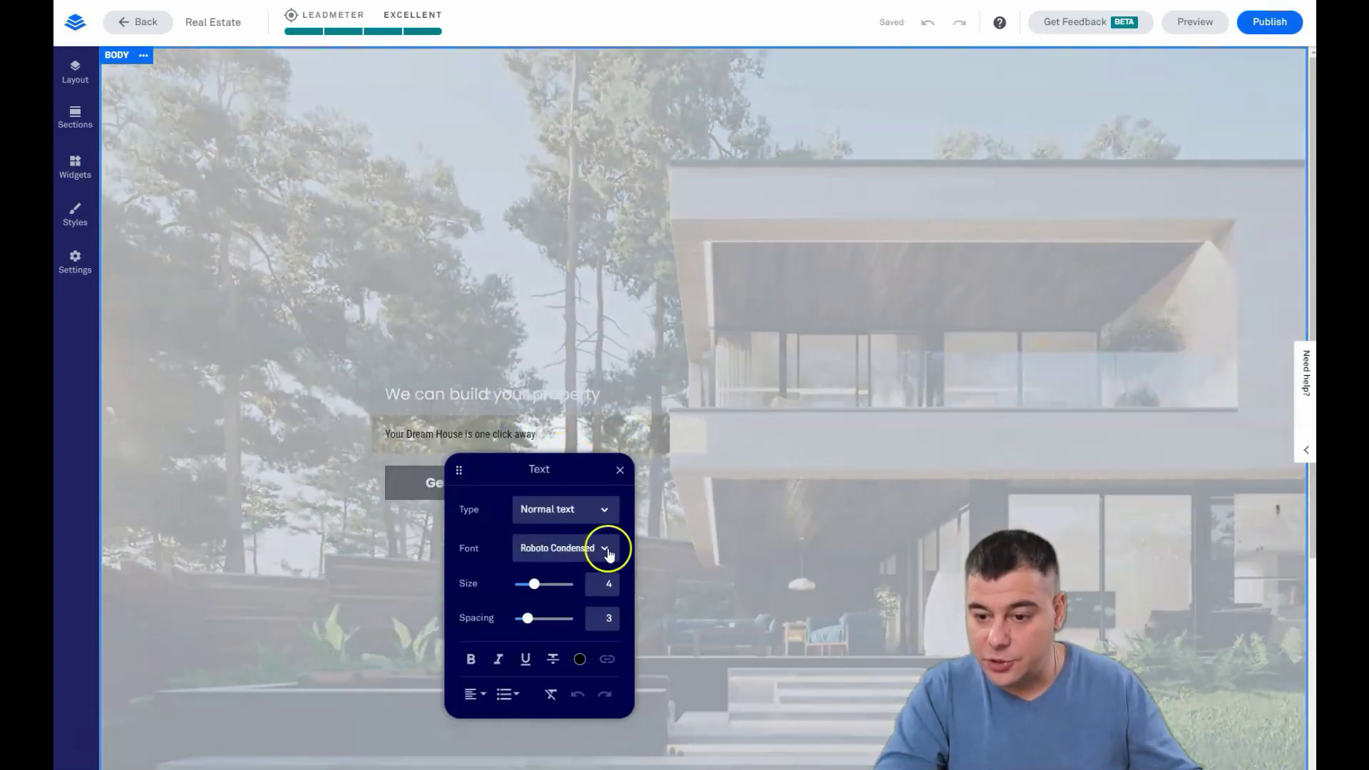
click(595, 508)
click(565, 542)
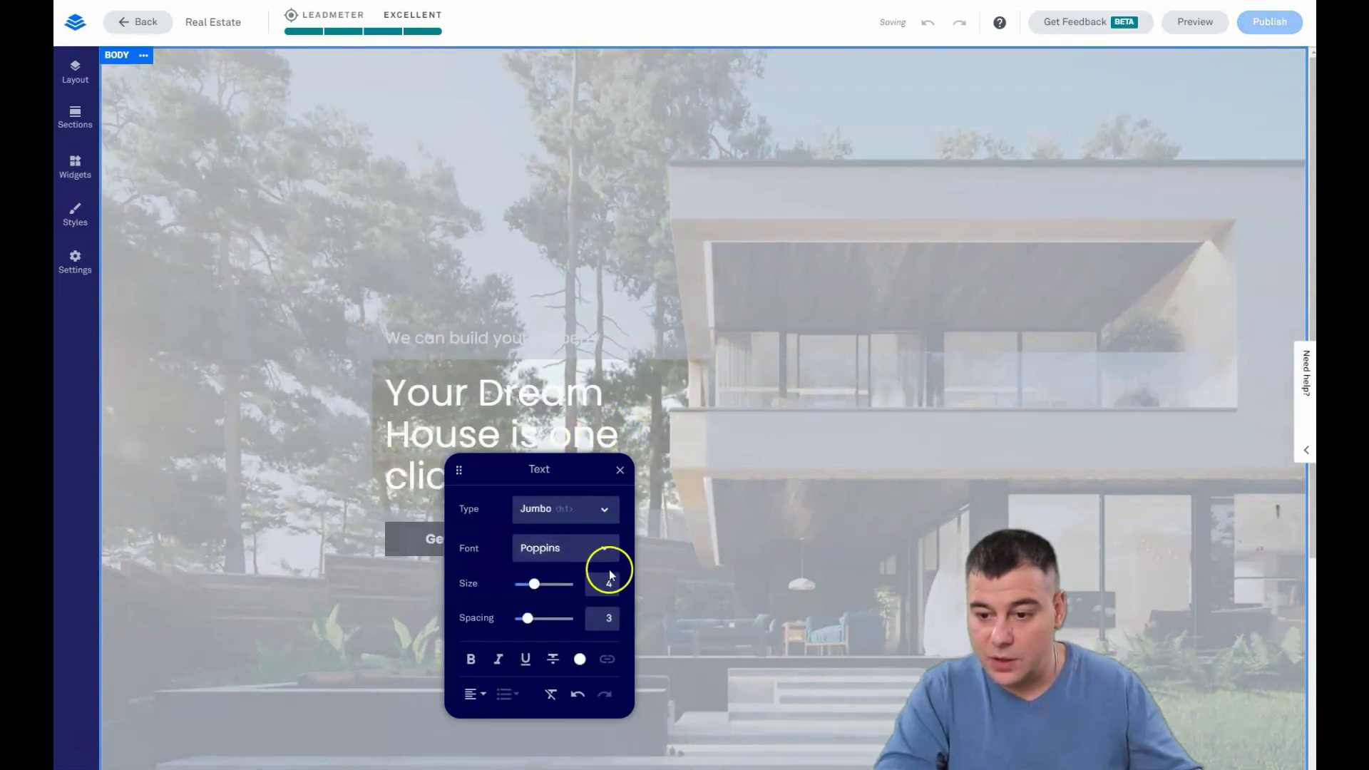
click(659, 522)
- Replace the "Get The Free Plan" button label with "Get a free project"
click(540, 540)
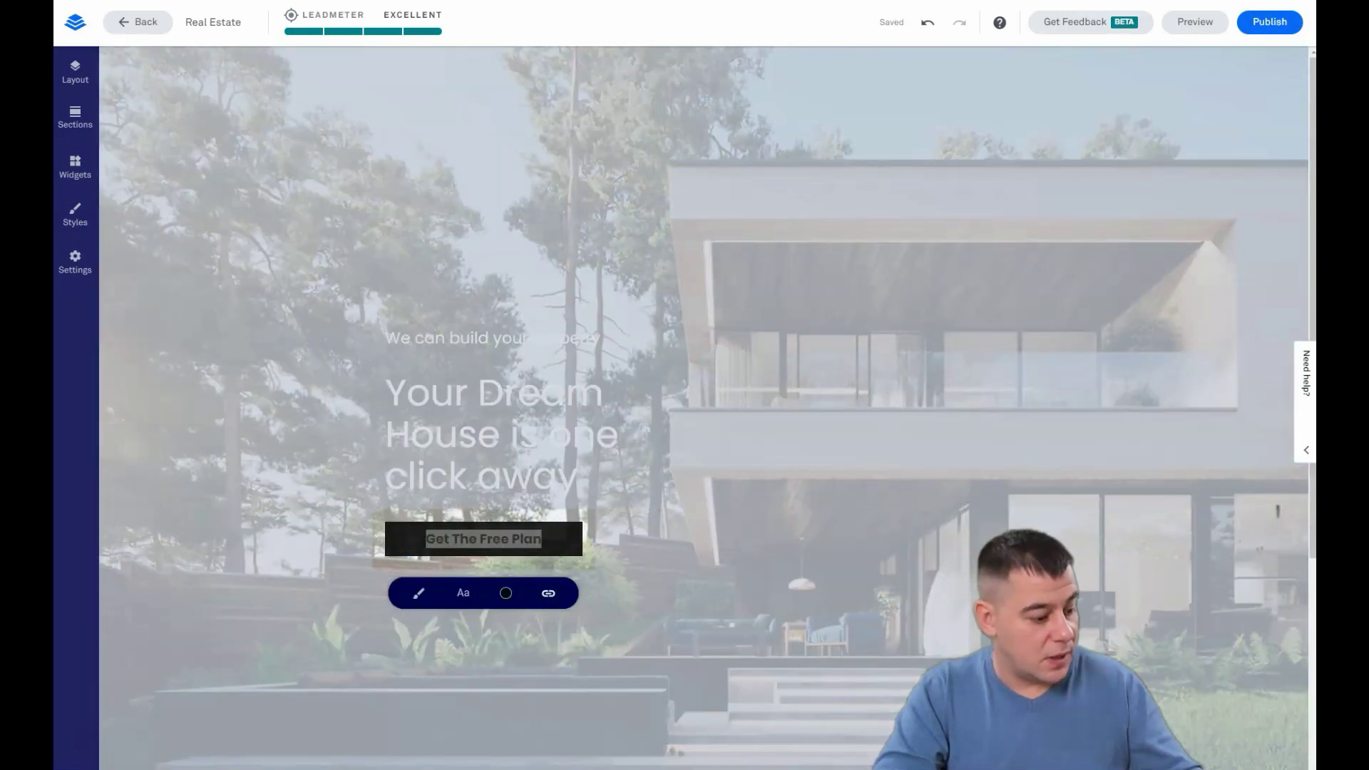
click(538, 542)
drag(521, 539, 410, 543)
text(Get a free project)
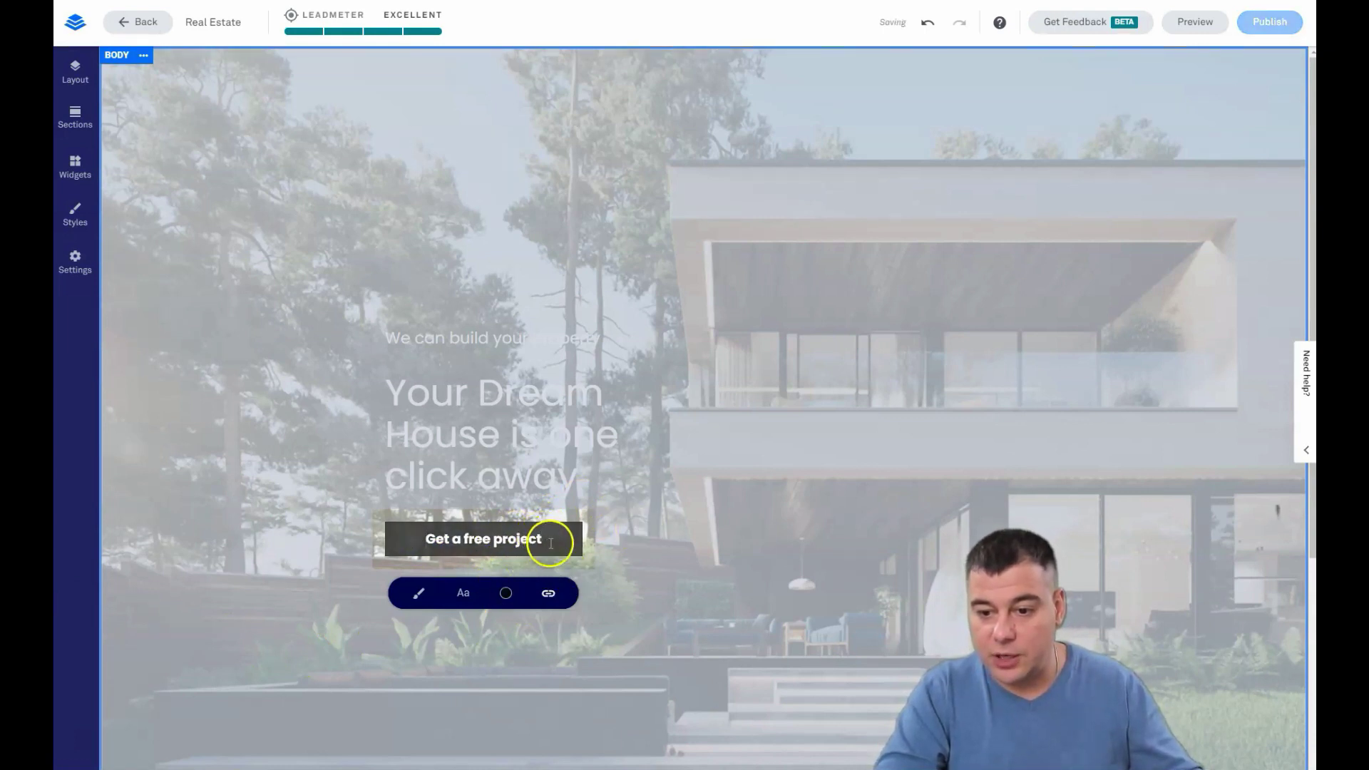
- Give the "Get a free project" button a white background and black text from the recent colors
drag(552, 543, 442, 536)
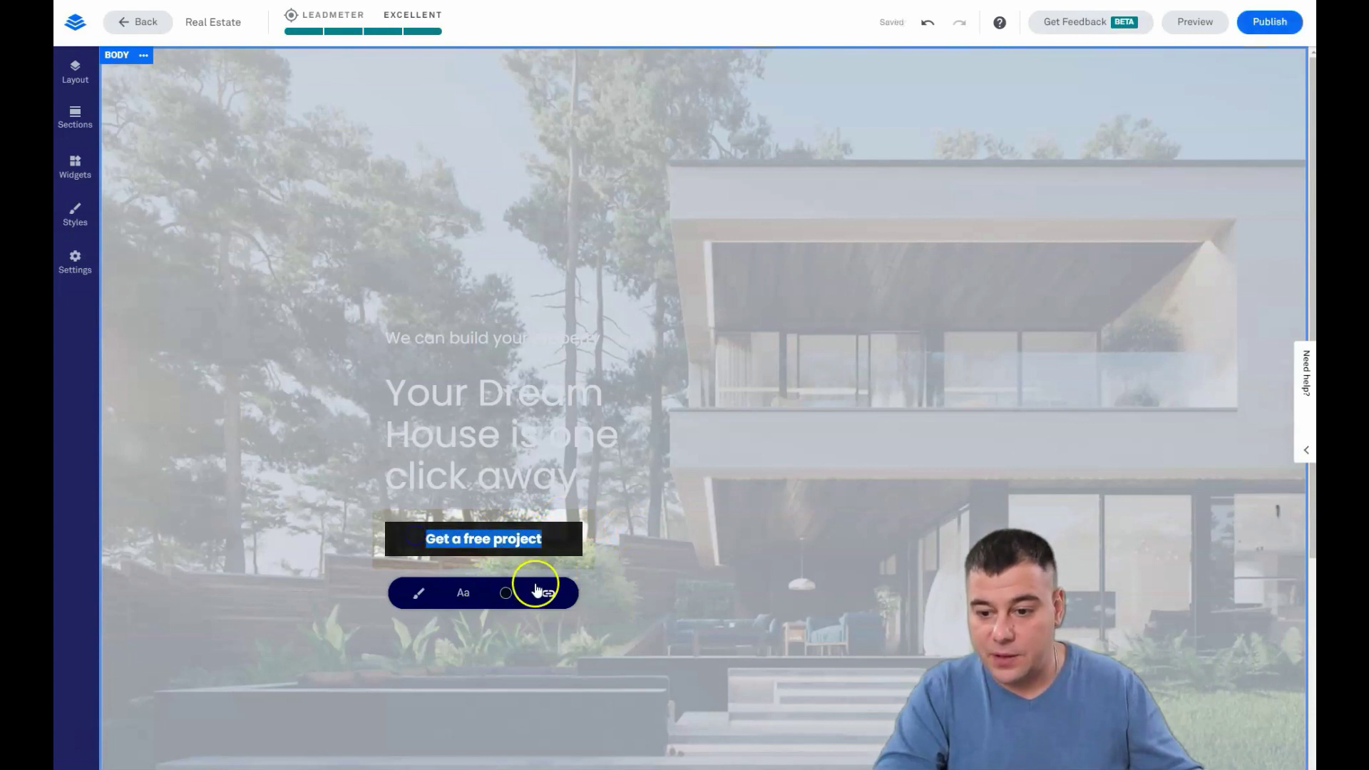
click(507, 596)
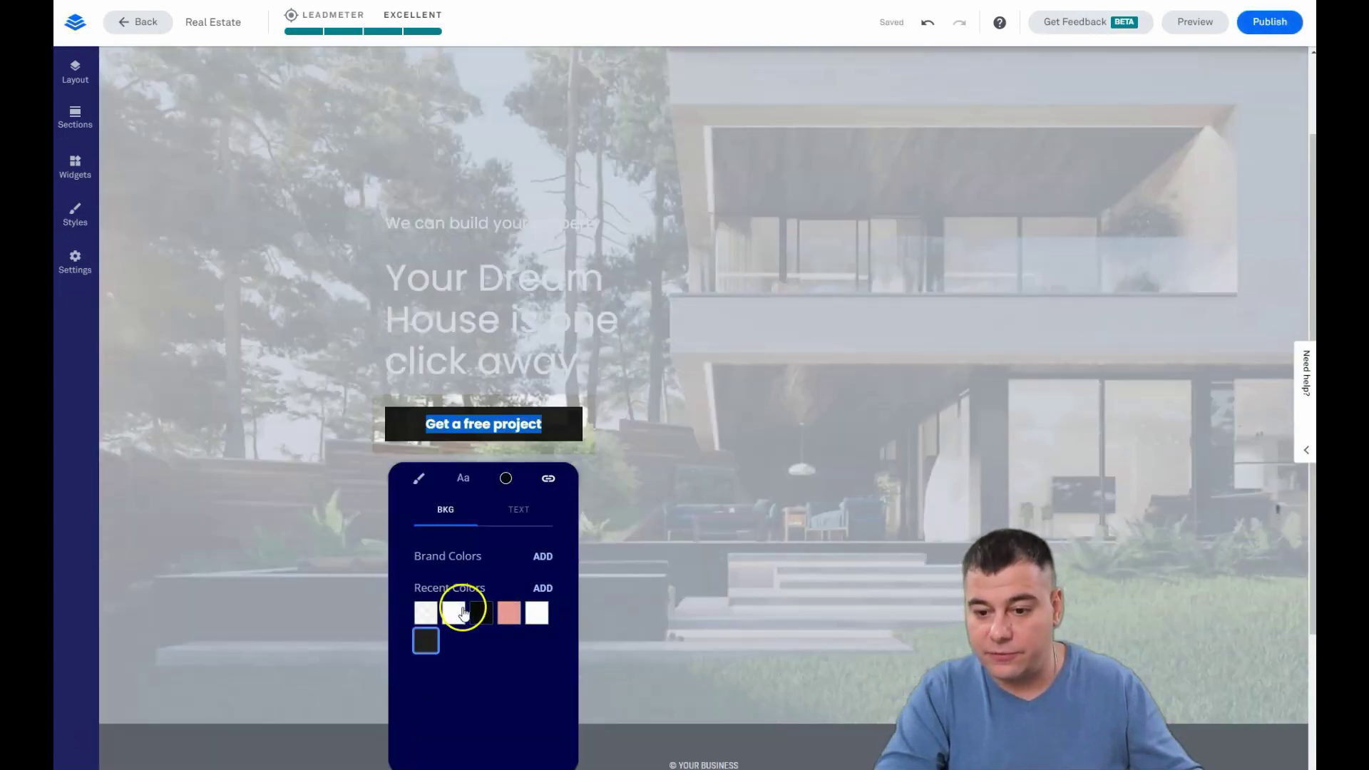
click(455, 618)
click(482, 613)
click(460, 607)
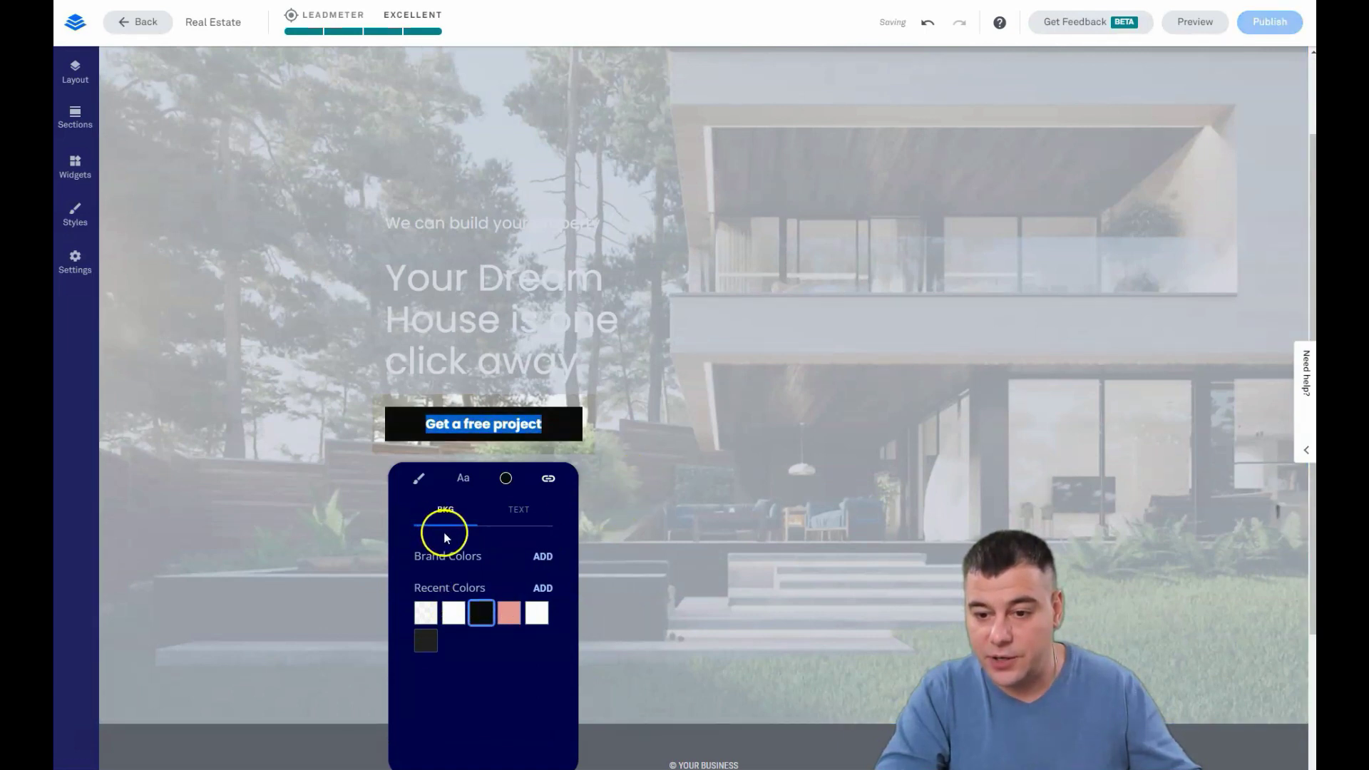
click(426, 615)
click(457, 616)
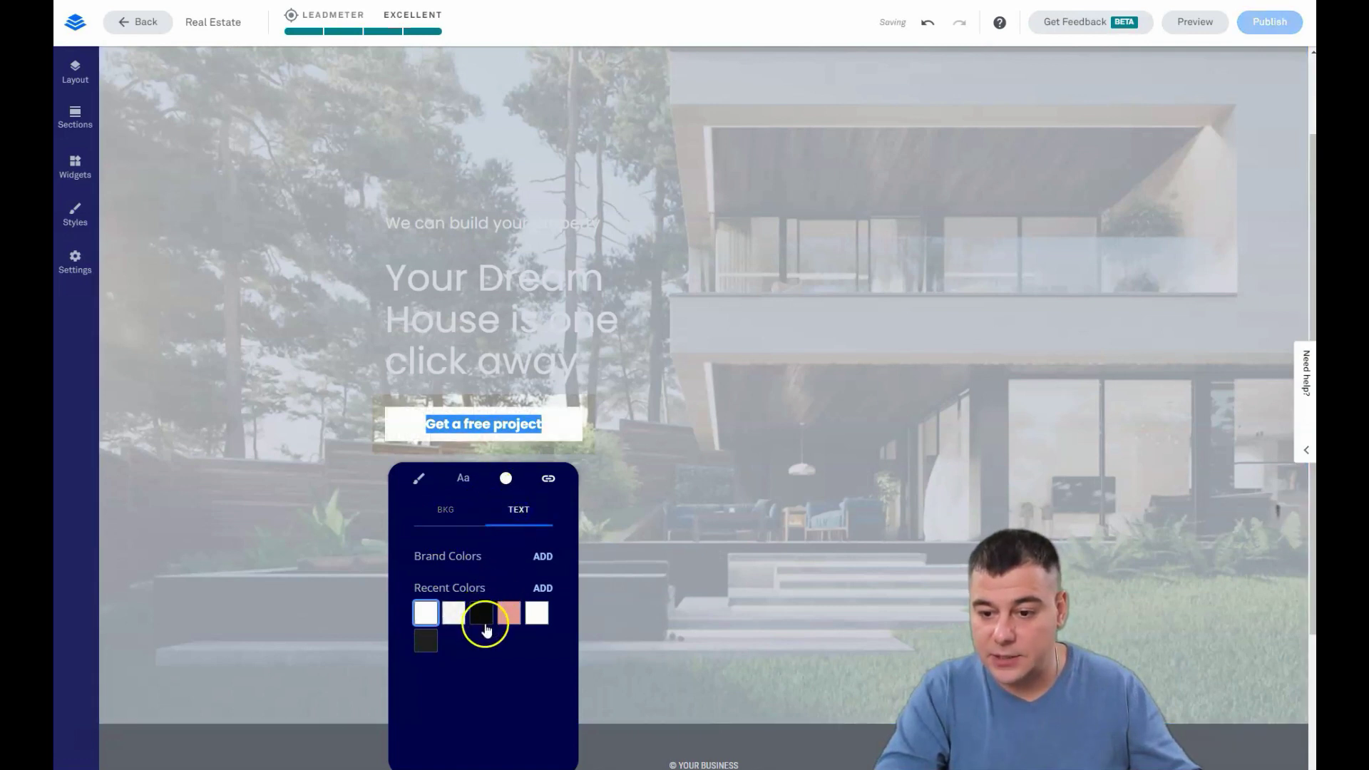
click(636, 575)
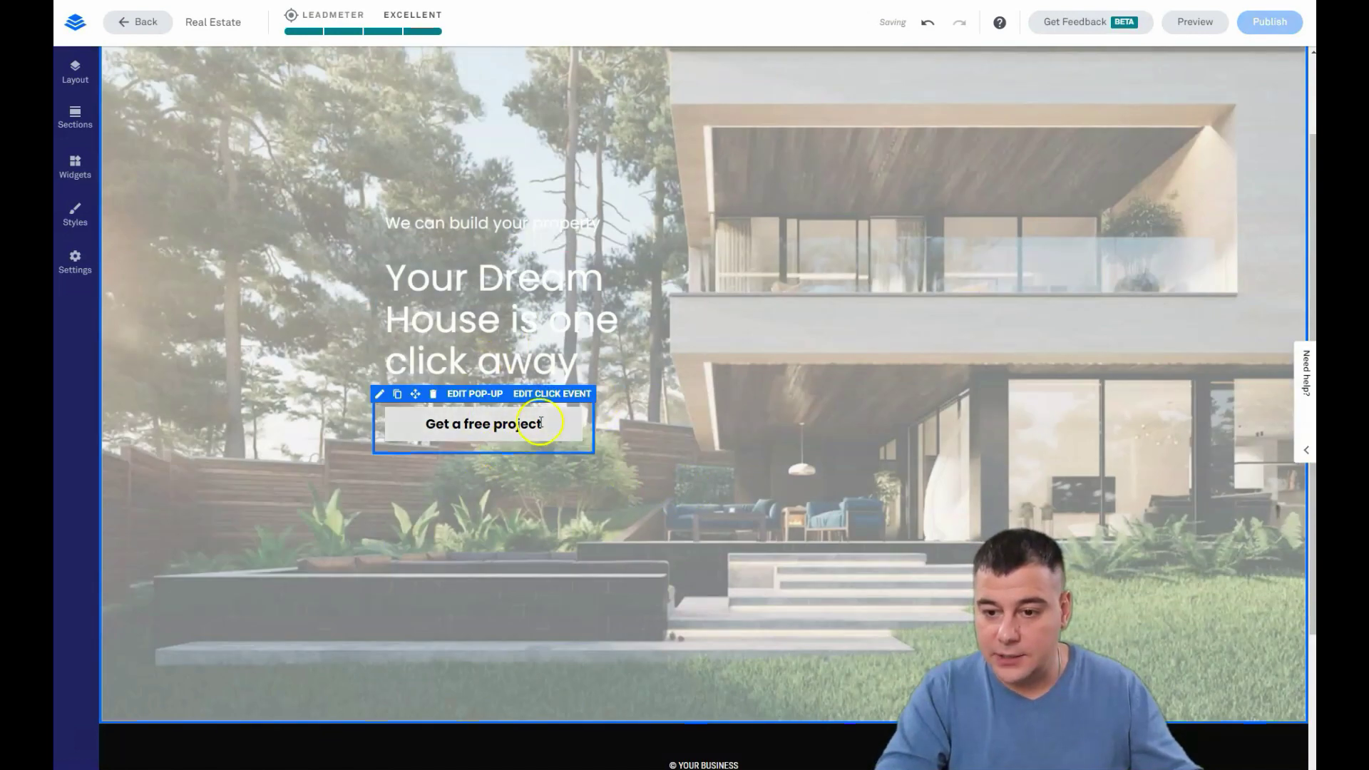
- Change the text color of the "Your Dream House is one click away" headline to black
click(581, 377)
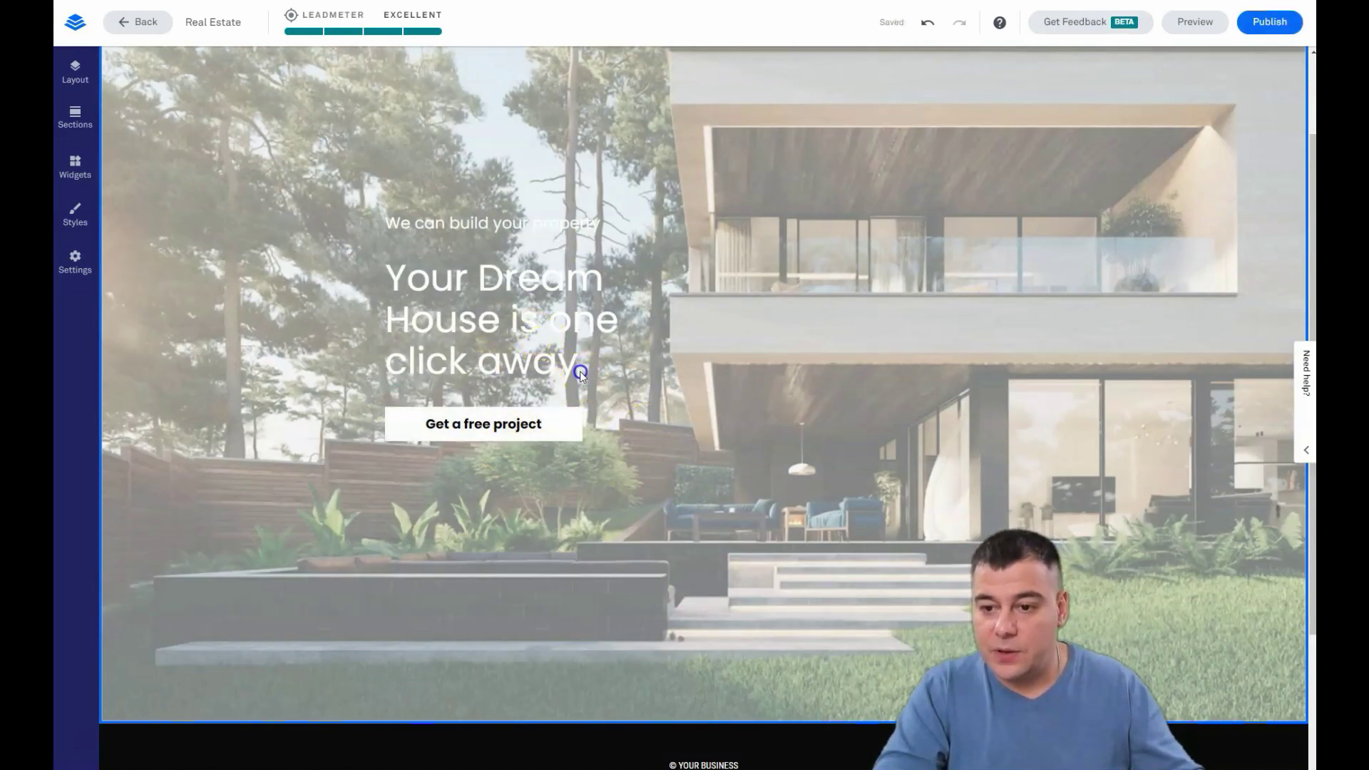
drag(581, 372, 356, 288)
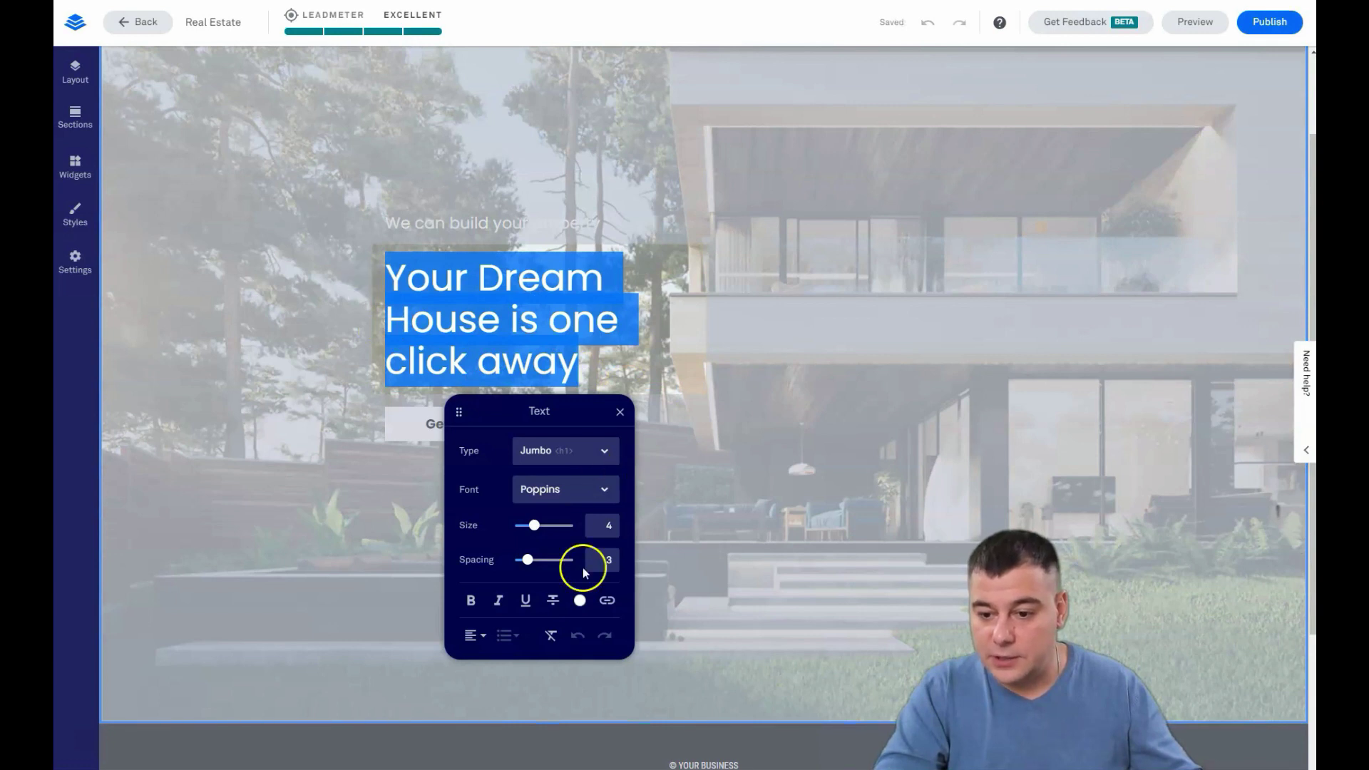
click(580, 602)
click(472, 507)
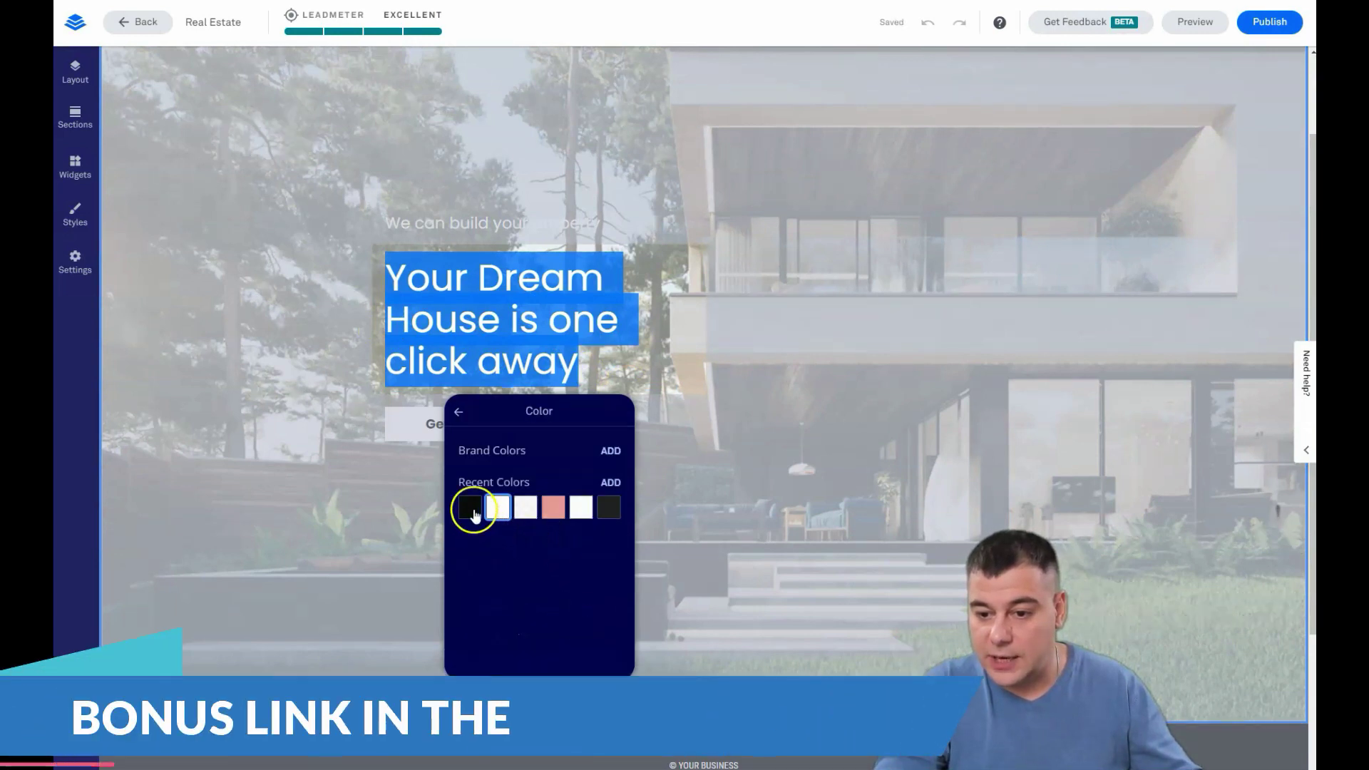
click(492, 514)
click(715, 413)
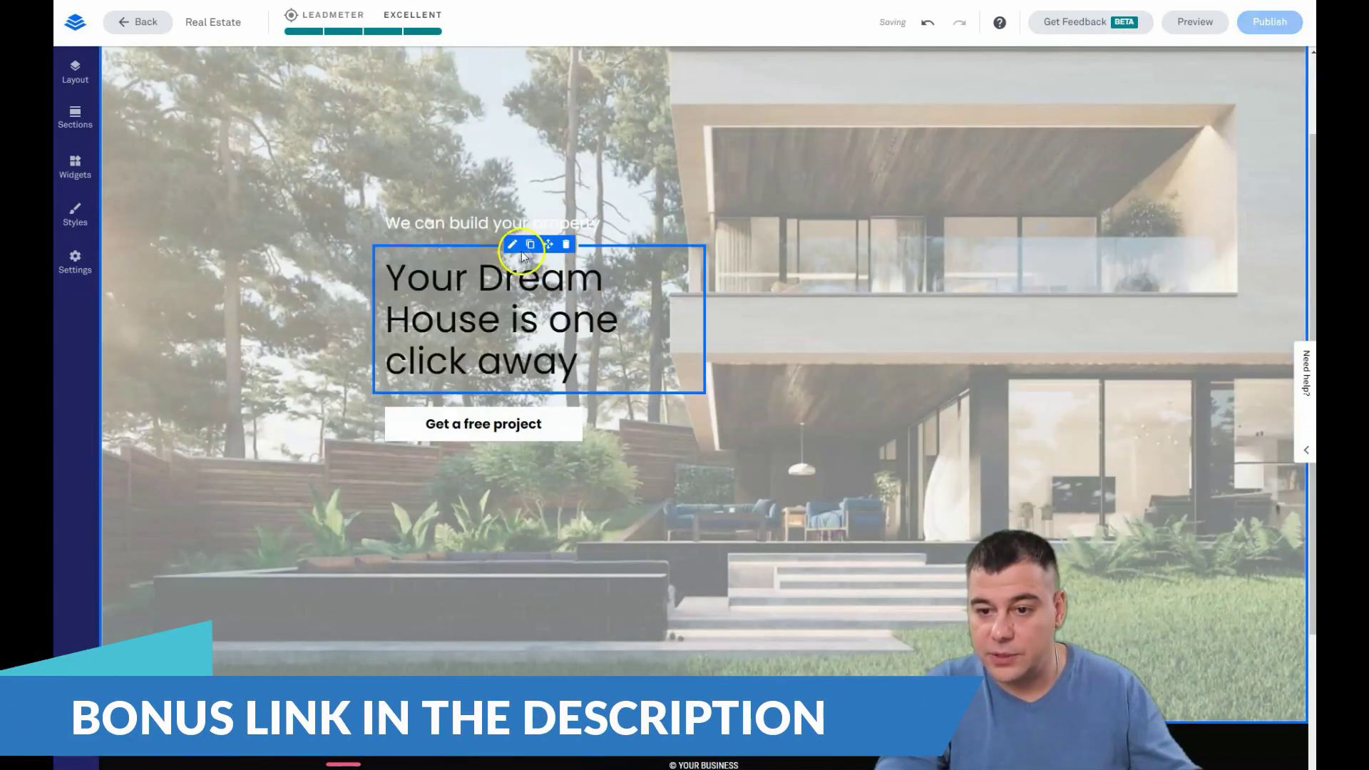
- Change the text color of the "We can build your property" line to black
click(617, 229)
drag(603, 223, 377, 223)
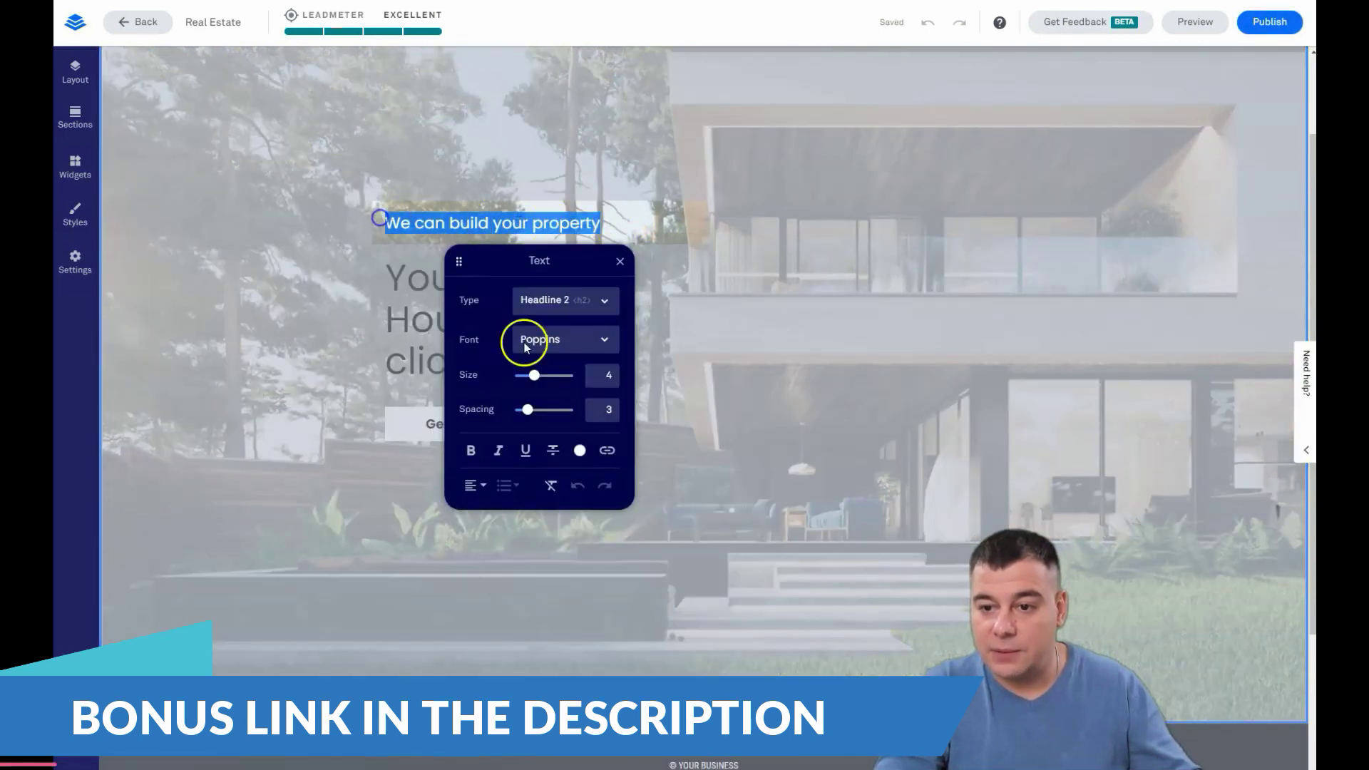
click(580, 450)
click(479, 366)
click(699, 348)
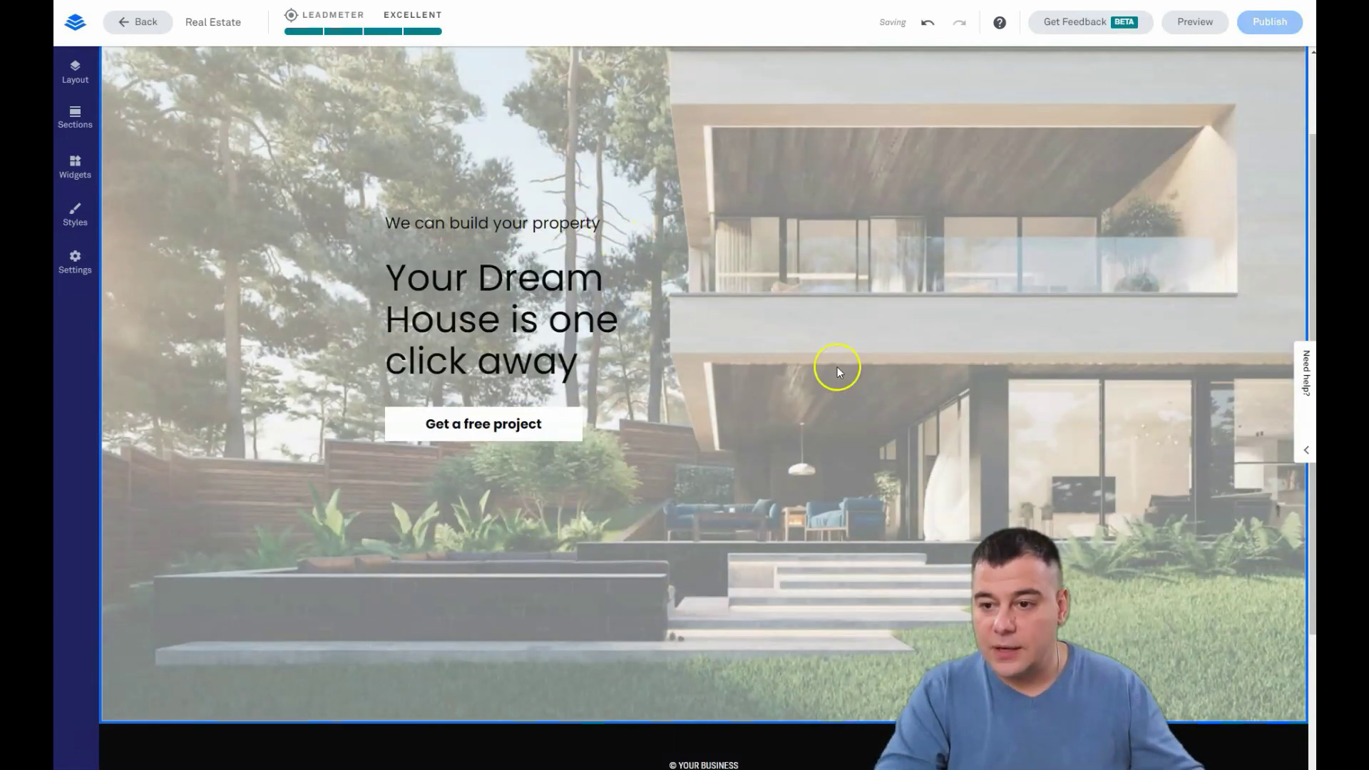
- Try widening the hero text column by moving its divider, and return it to the narrower layout
mouse_move(563, 428)
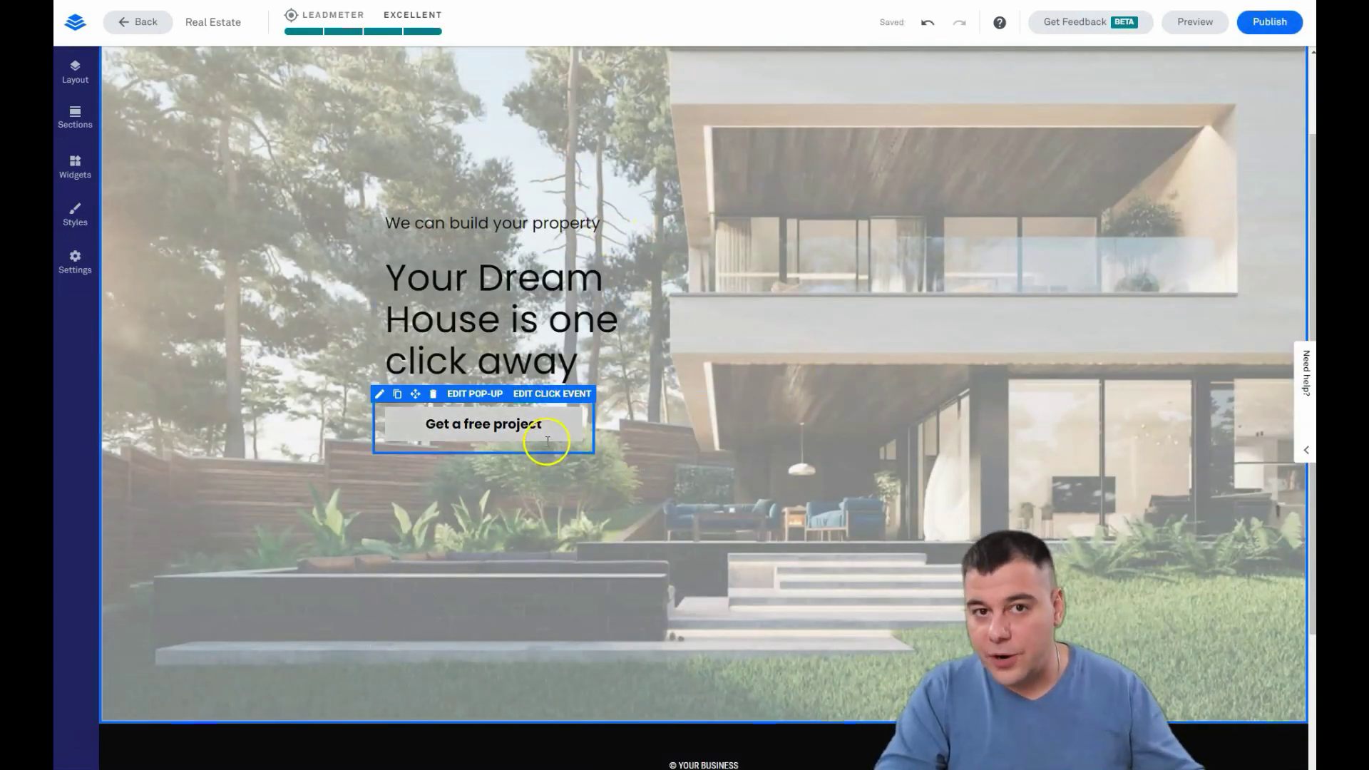
scroll(881, 448, down, 3)
scroll(811, 416, up, 5)
mouse_move(471, 558)
mouse_move(823, 392)
drag(784, 447, 1027, 446)
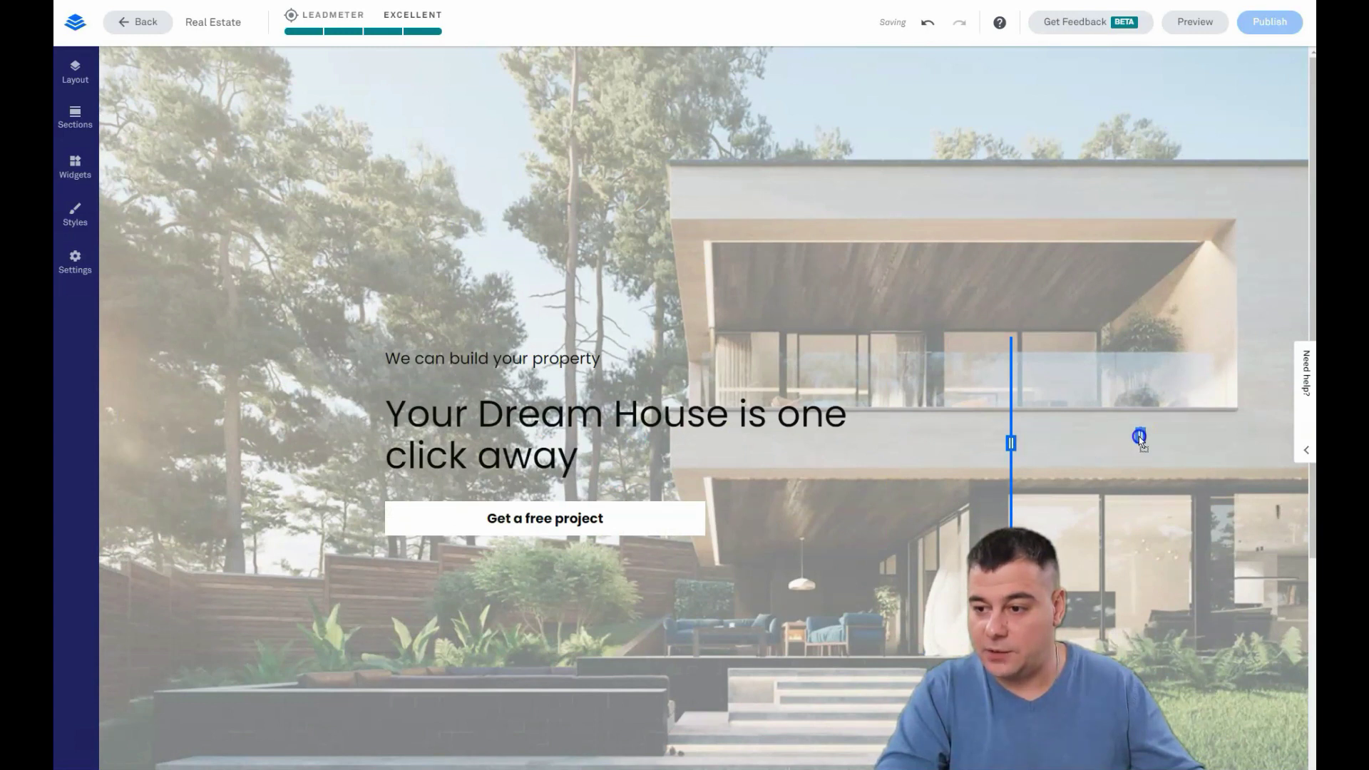
drag(1011, 443, 851, 443)
click(566, 248)
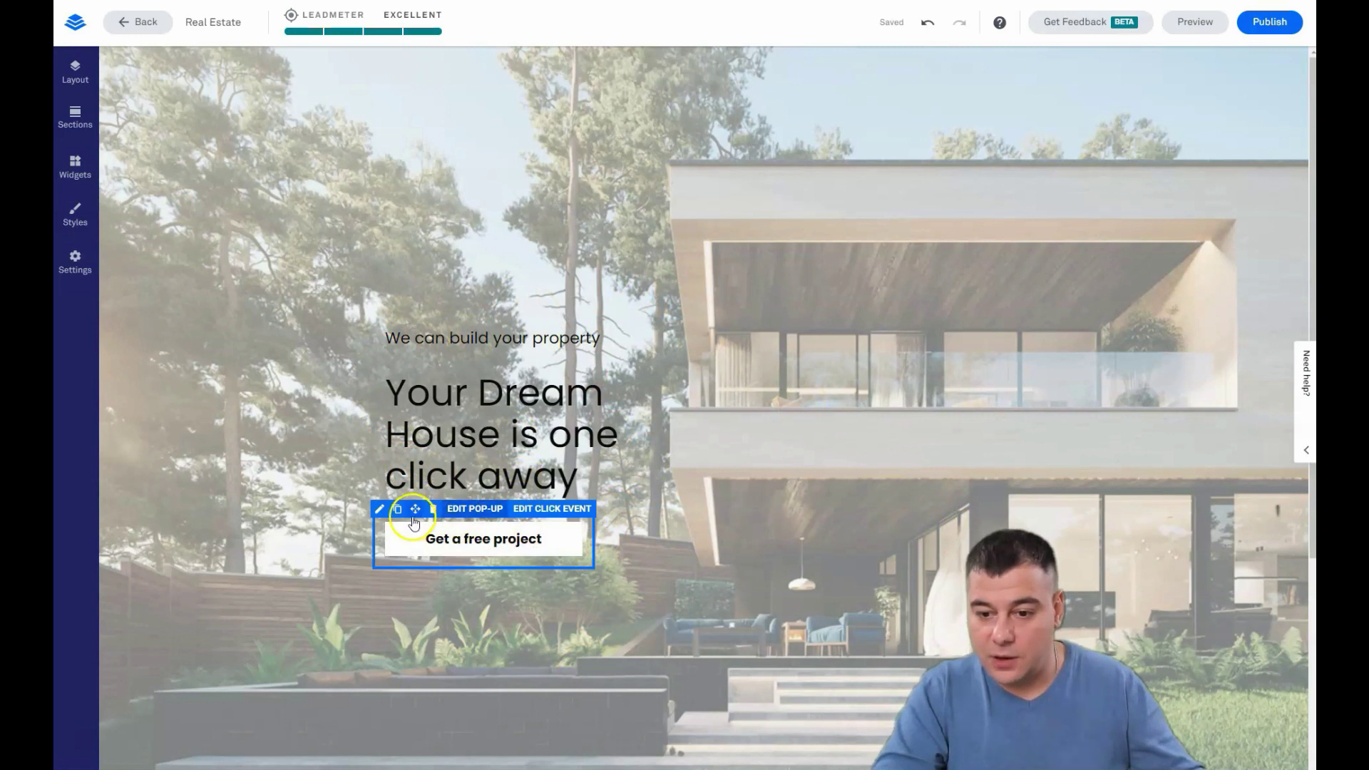
- Try the Circular shape on the "Get a free project" button and settle on the Rounded shape
click(376, 510)
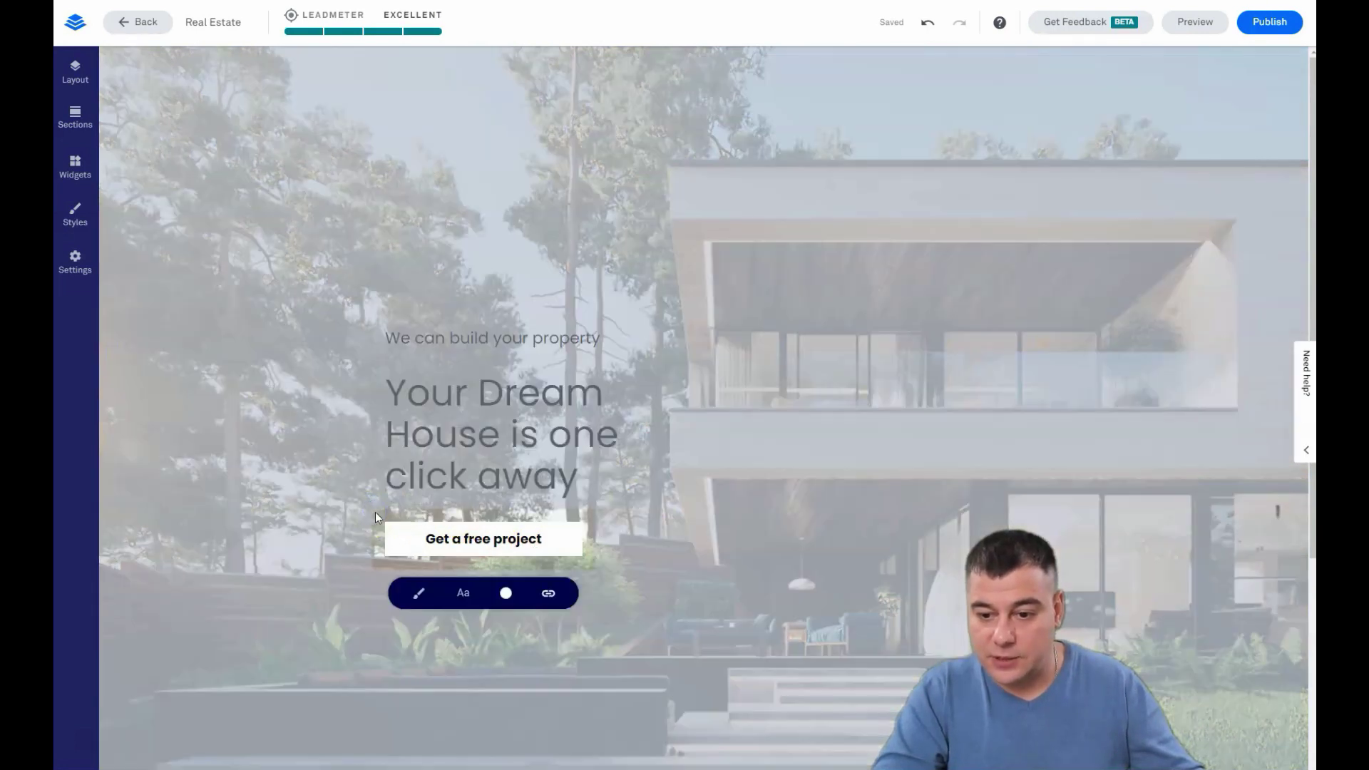
click(419, 595)
scroll(504, 604, down, 3)
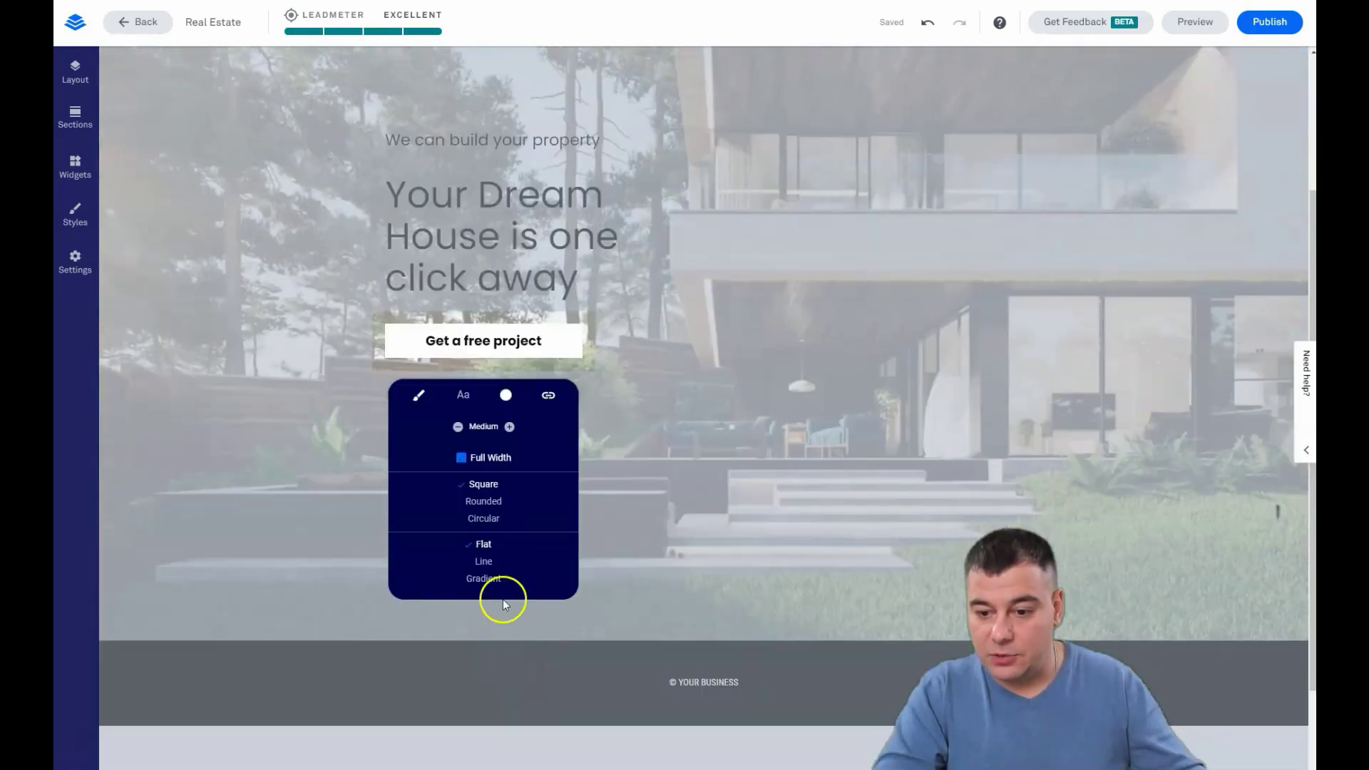
click(477, 504)
click(483, 520)
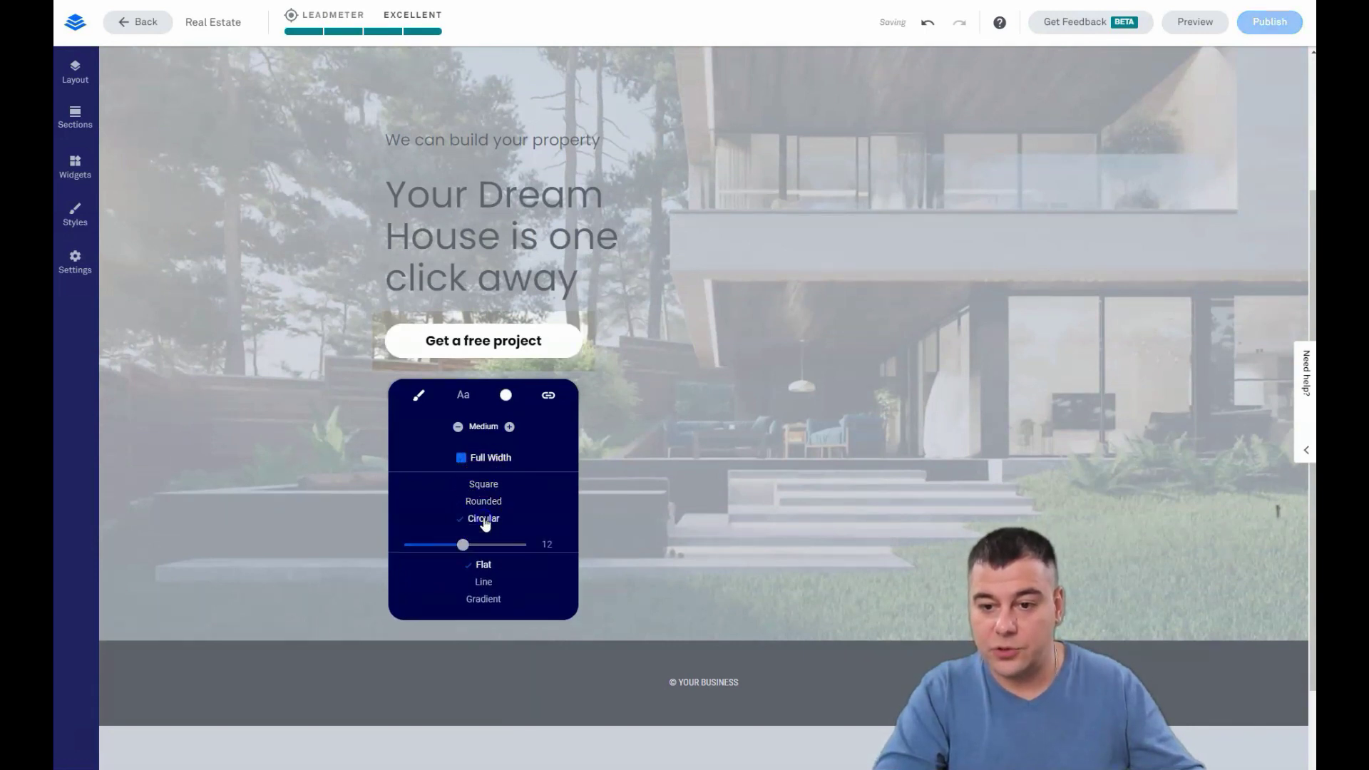
click(484, 502)
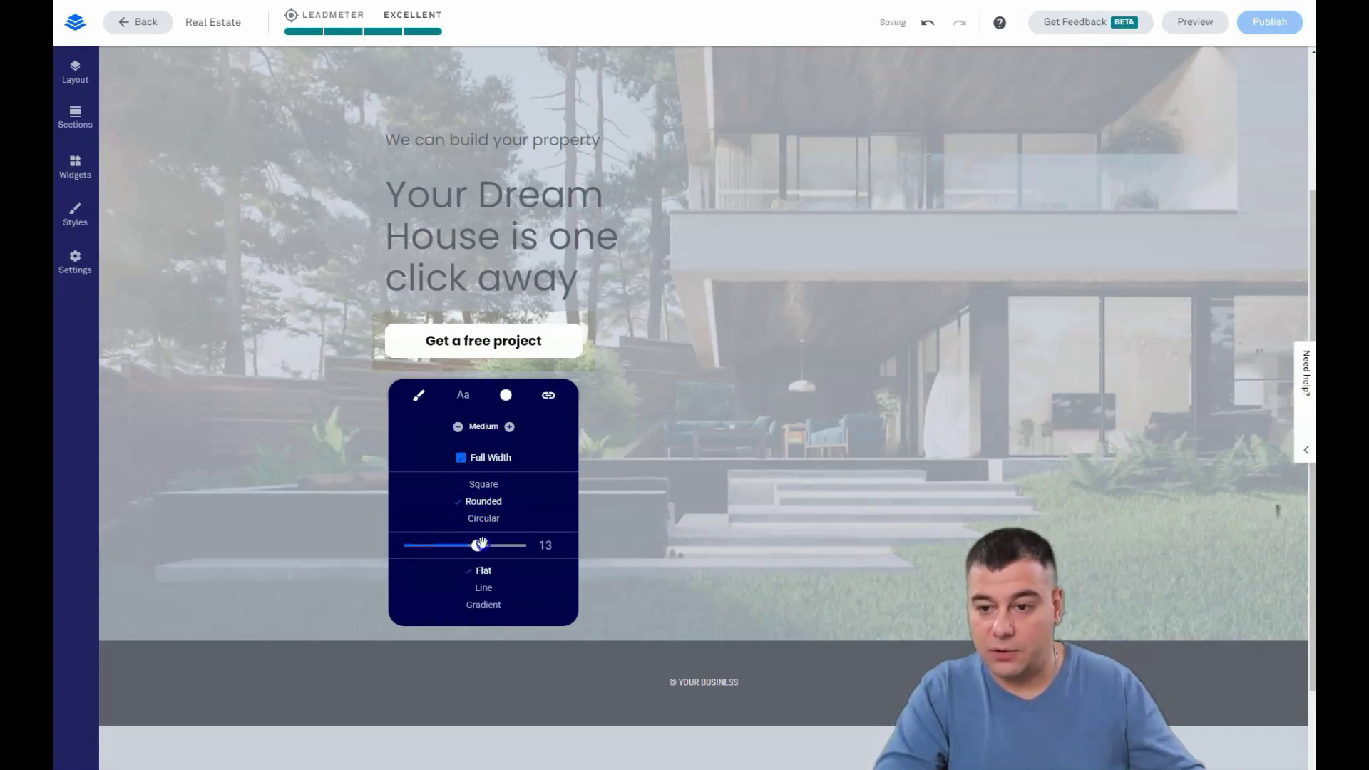
- Try different corner roundness on the "Get a free project" button and settle on the Square shape
drag(520, 545, 410, 546)
click(485, 484)
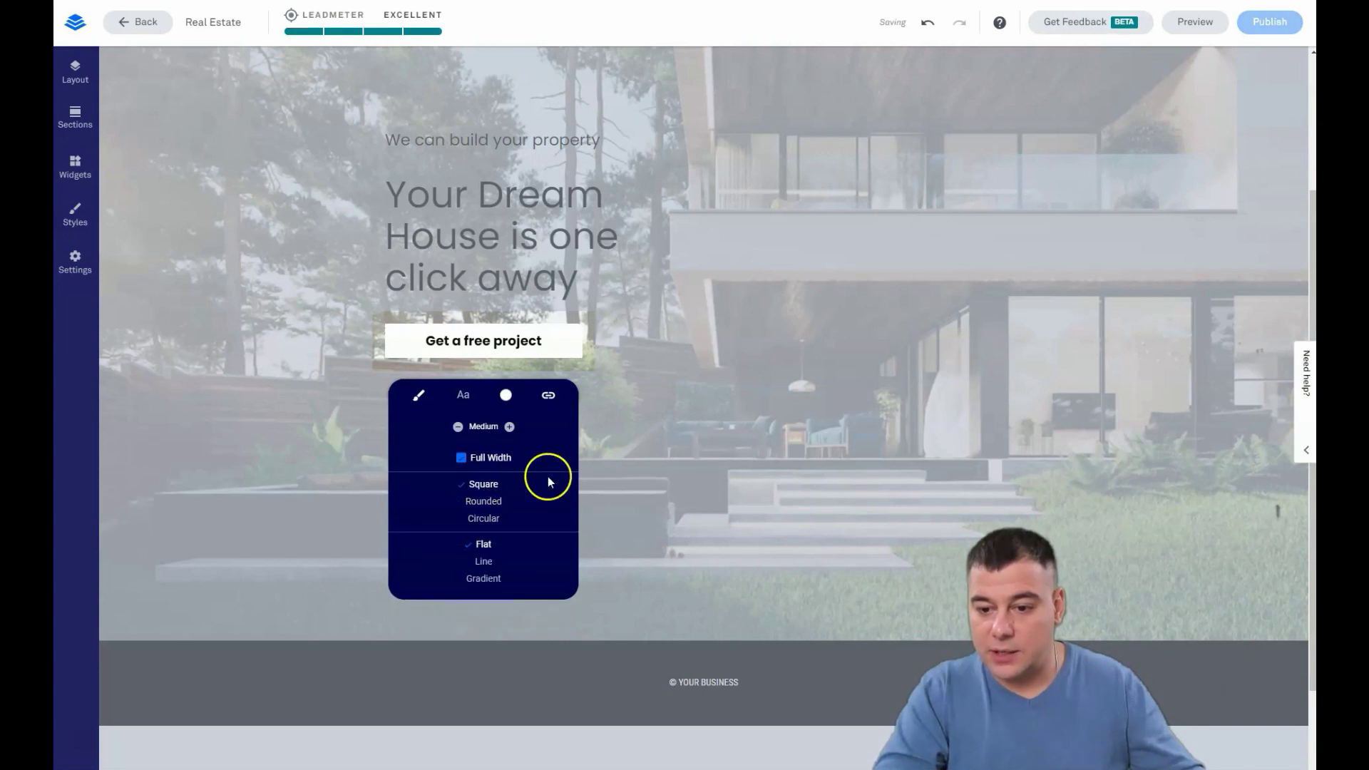
click(690, 379)
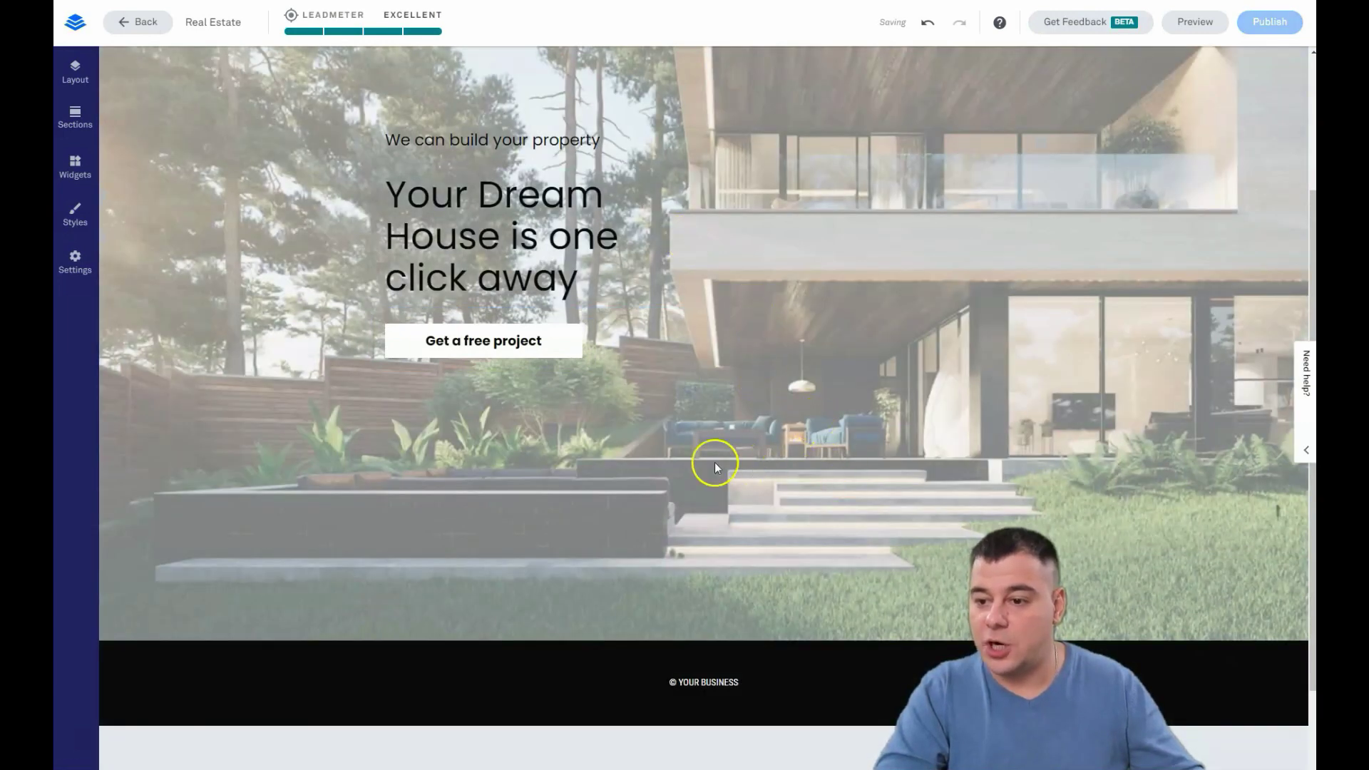
- Try the Nunito font on the "We can build your property" line and settle on Open Sans
scroll(900, 95, up, 3)
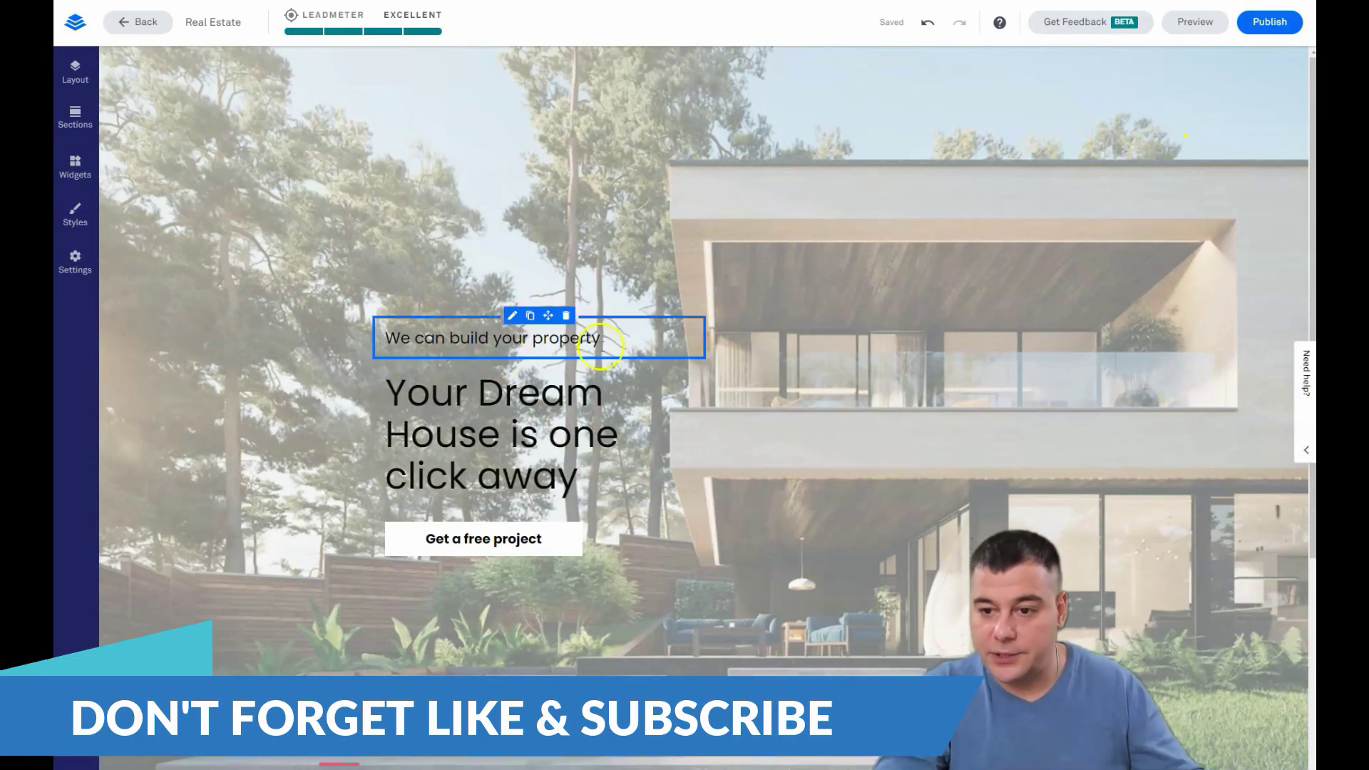
click(605, 341)
drag(605, 340, 382, 338)
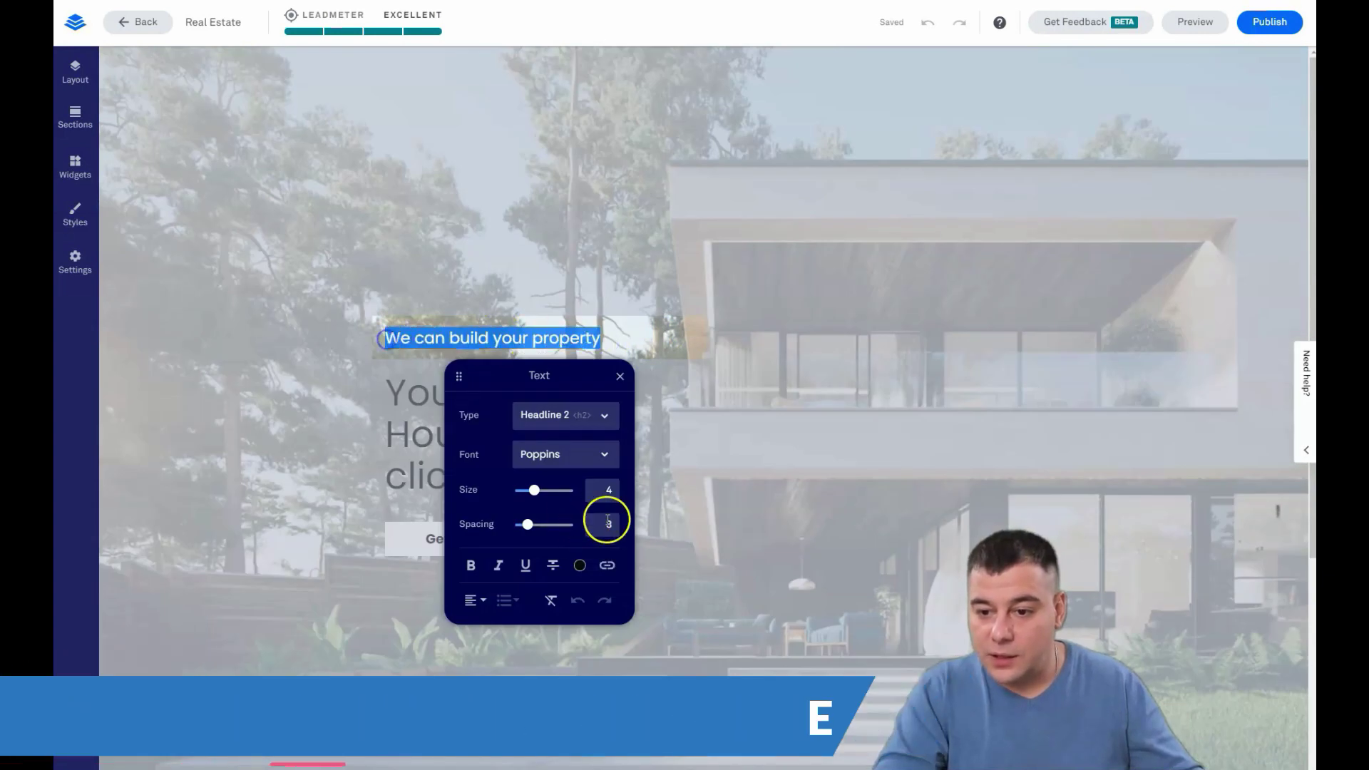
click(604, 456)
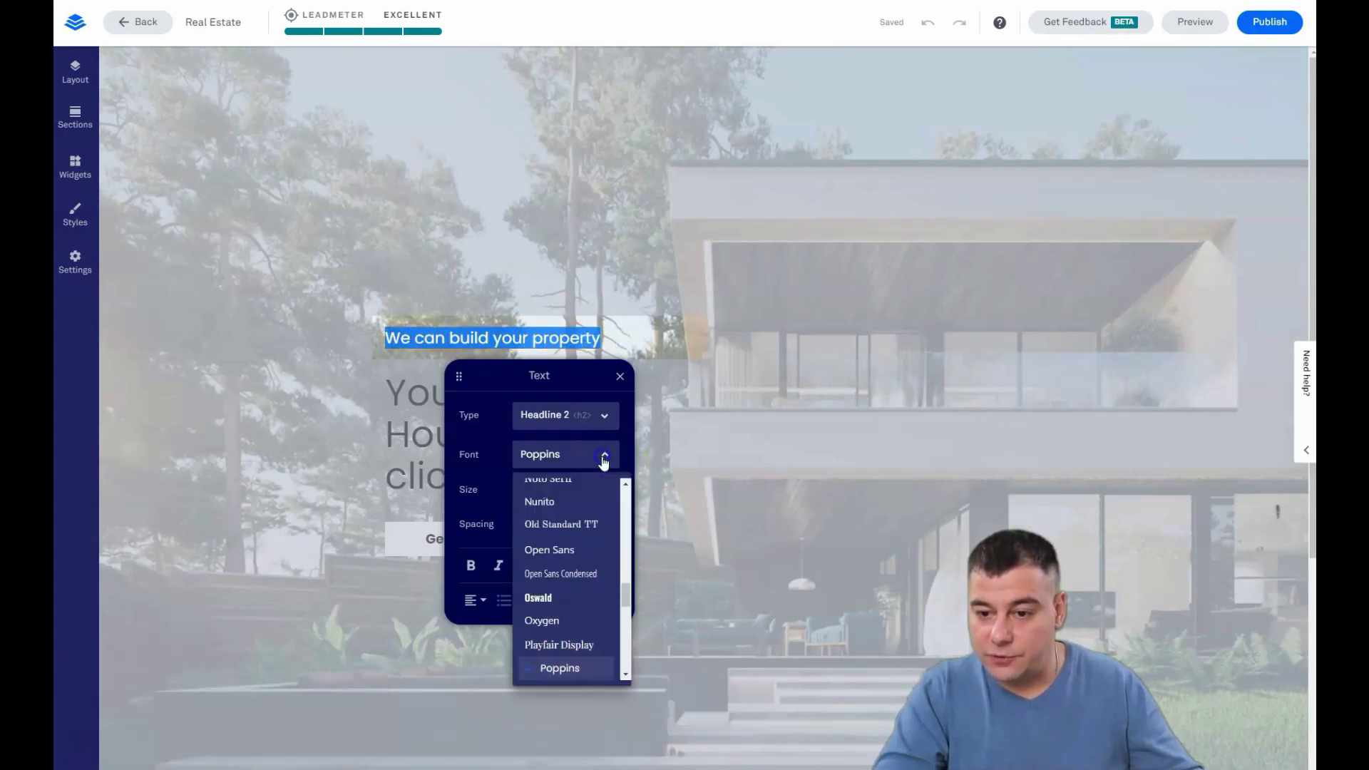
click(555, 501)
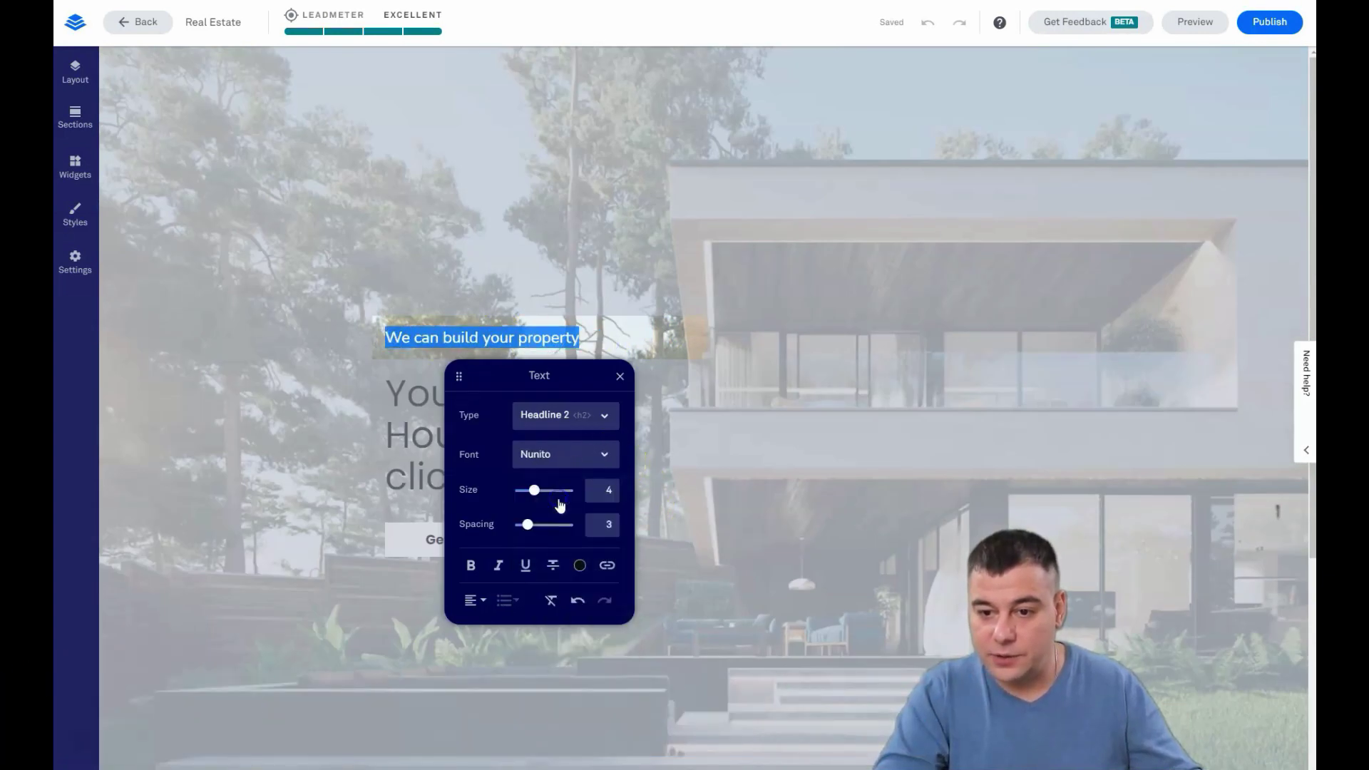
click(605, 457)
click(549, 550)
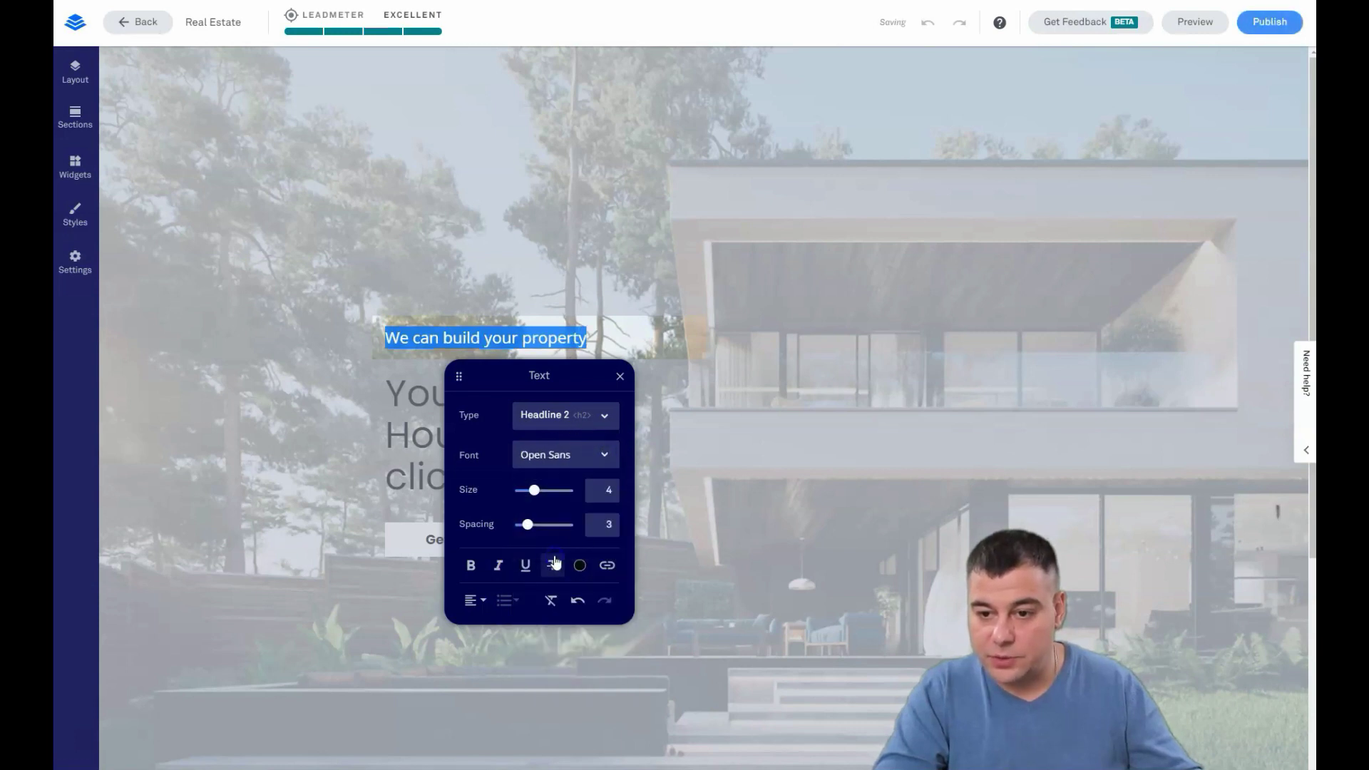
- Set the "Your Dream House is one click away" headline to Open Sans and enlarge its text slightly
drag(543, 503, 378, 386)
click(713, 503)
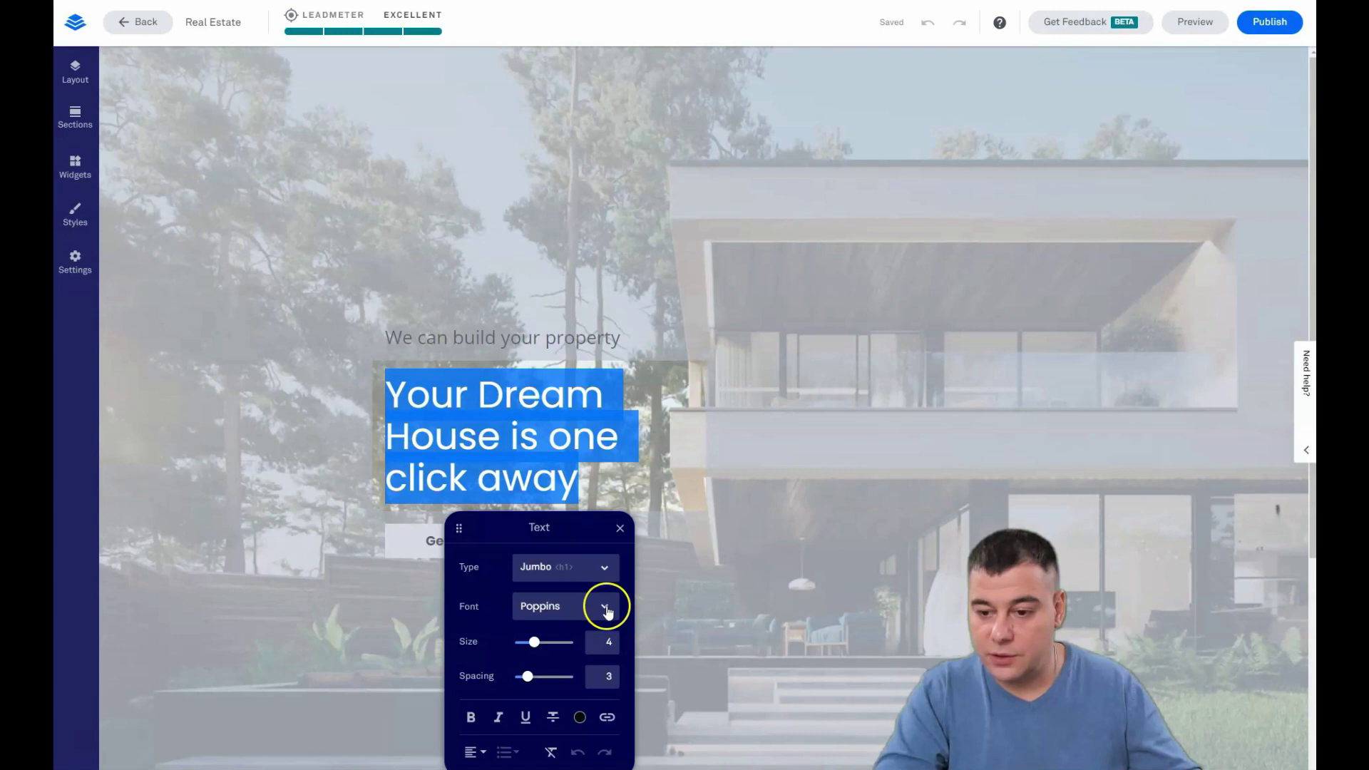
click(609, 607)
click(566, 702)
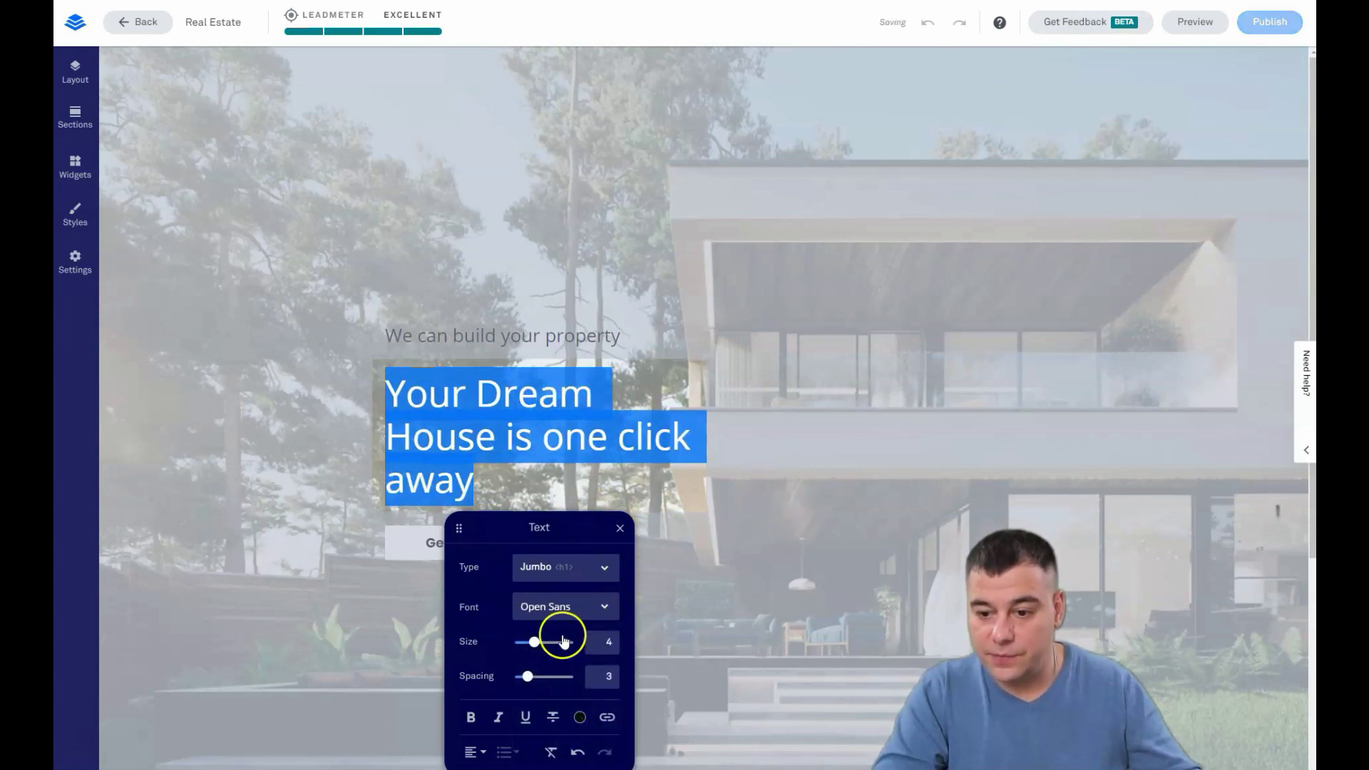
drag(532, 642, 543, 646)
click(800, 568)
click(524, 554)
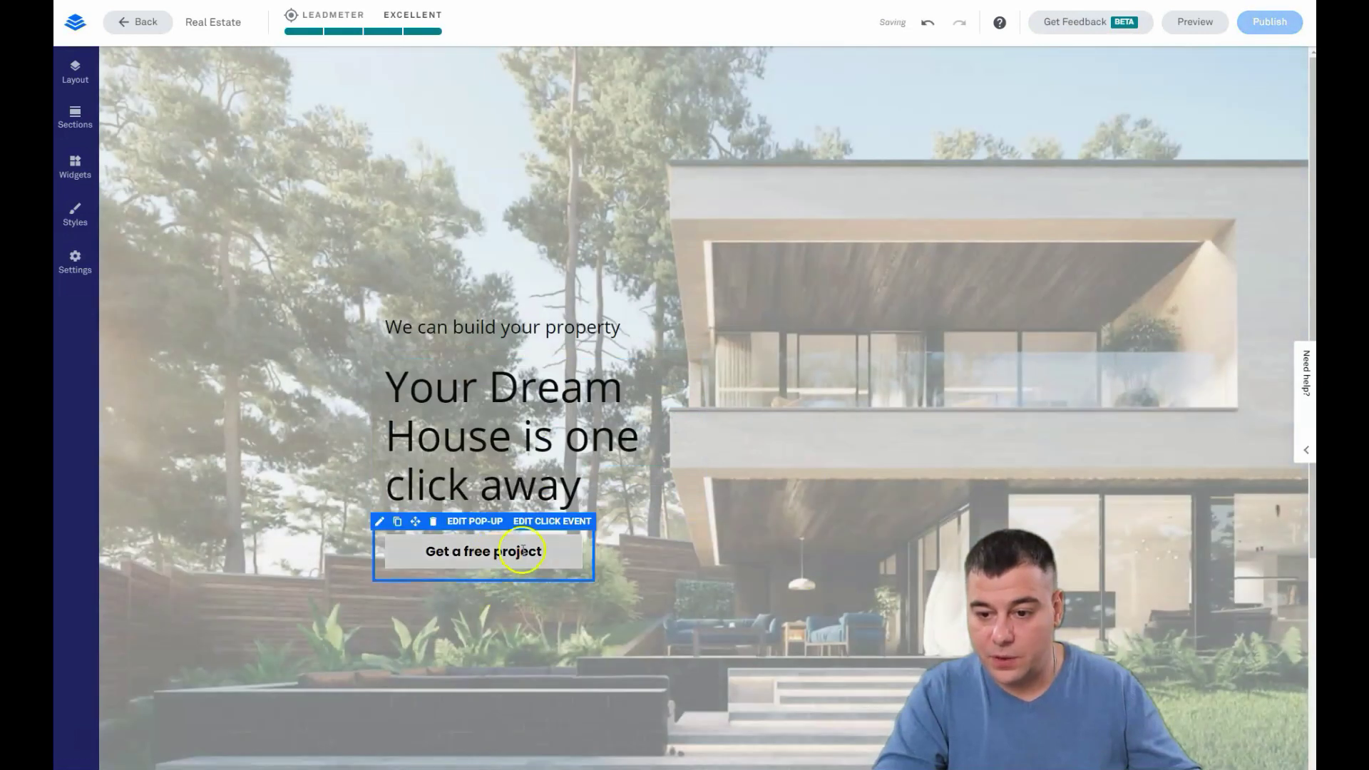
drag(554, 553, 425, 553)
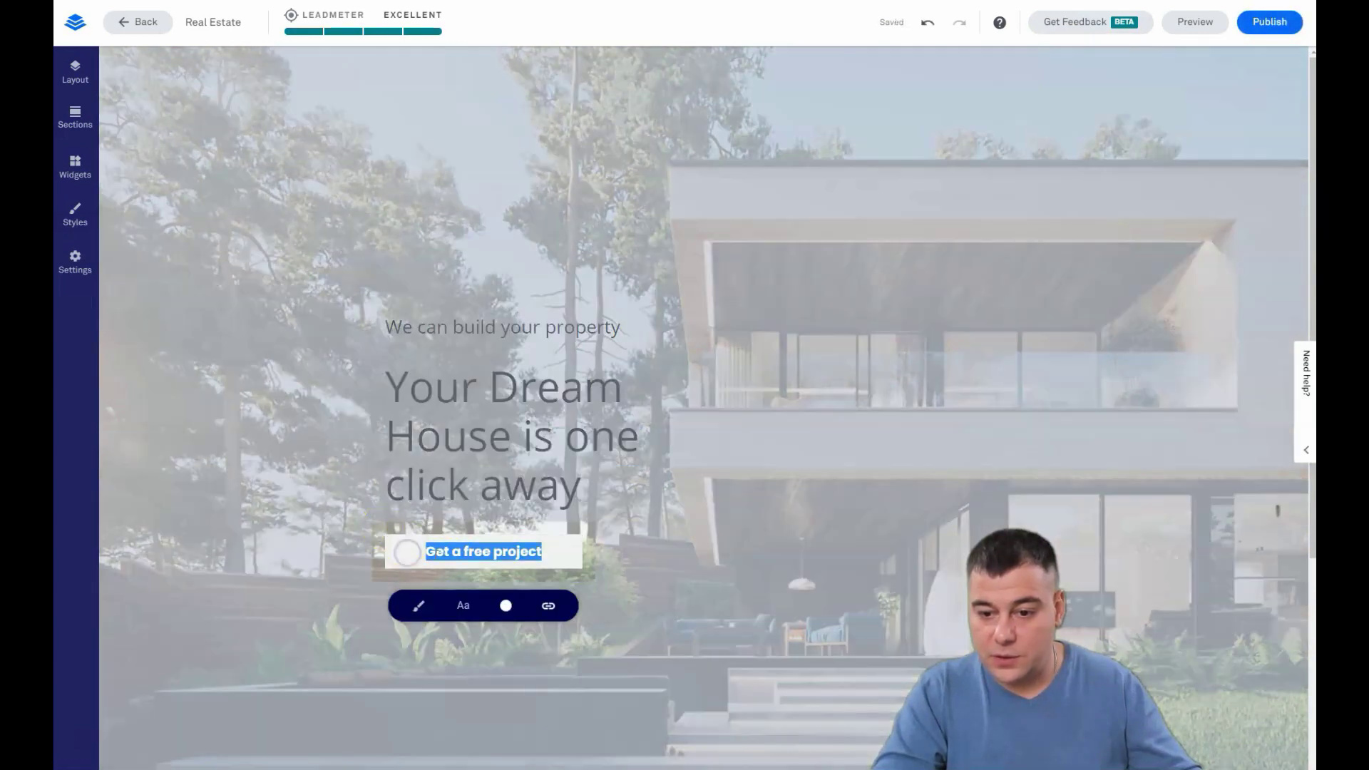
click(419, 610)
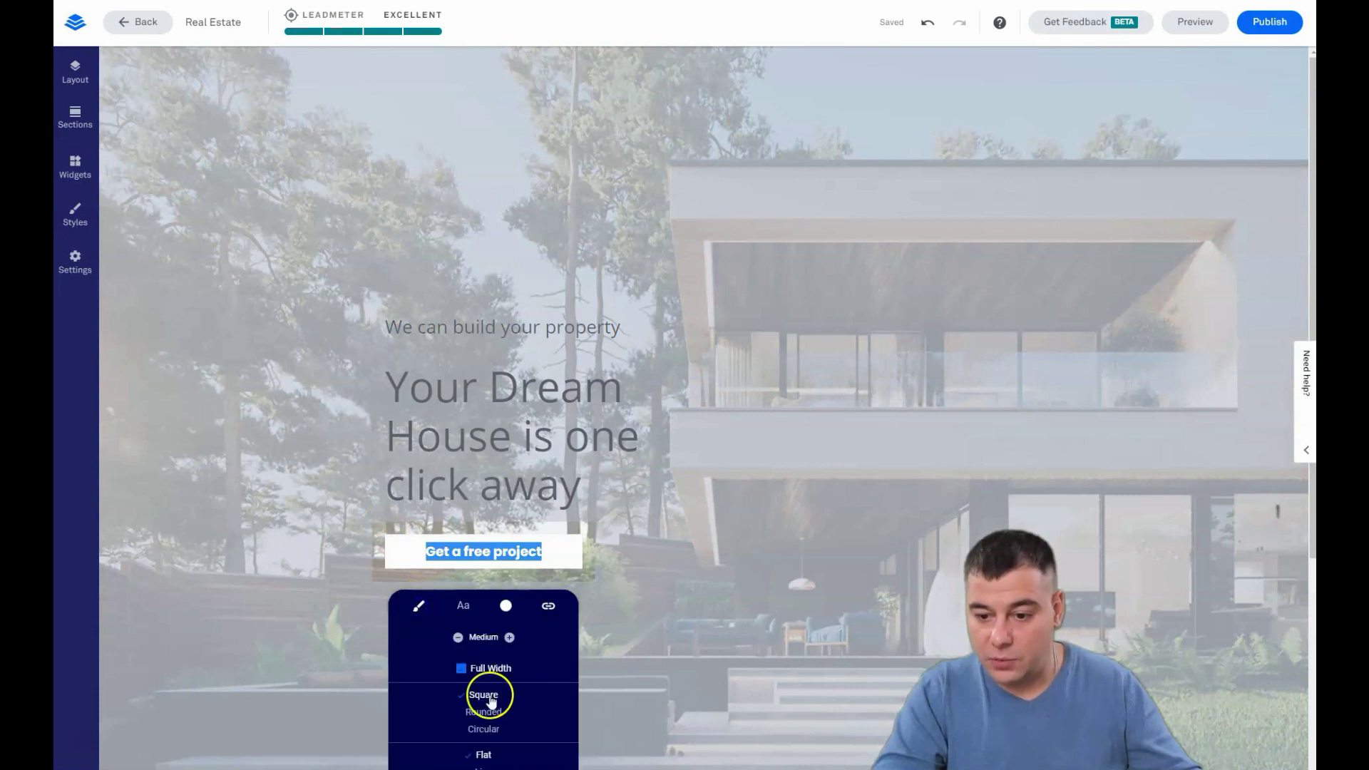
scroll(617, 628, down, 2)
click(627, 499)
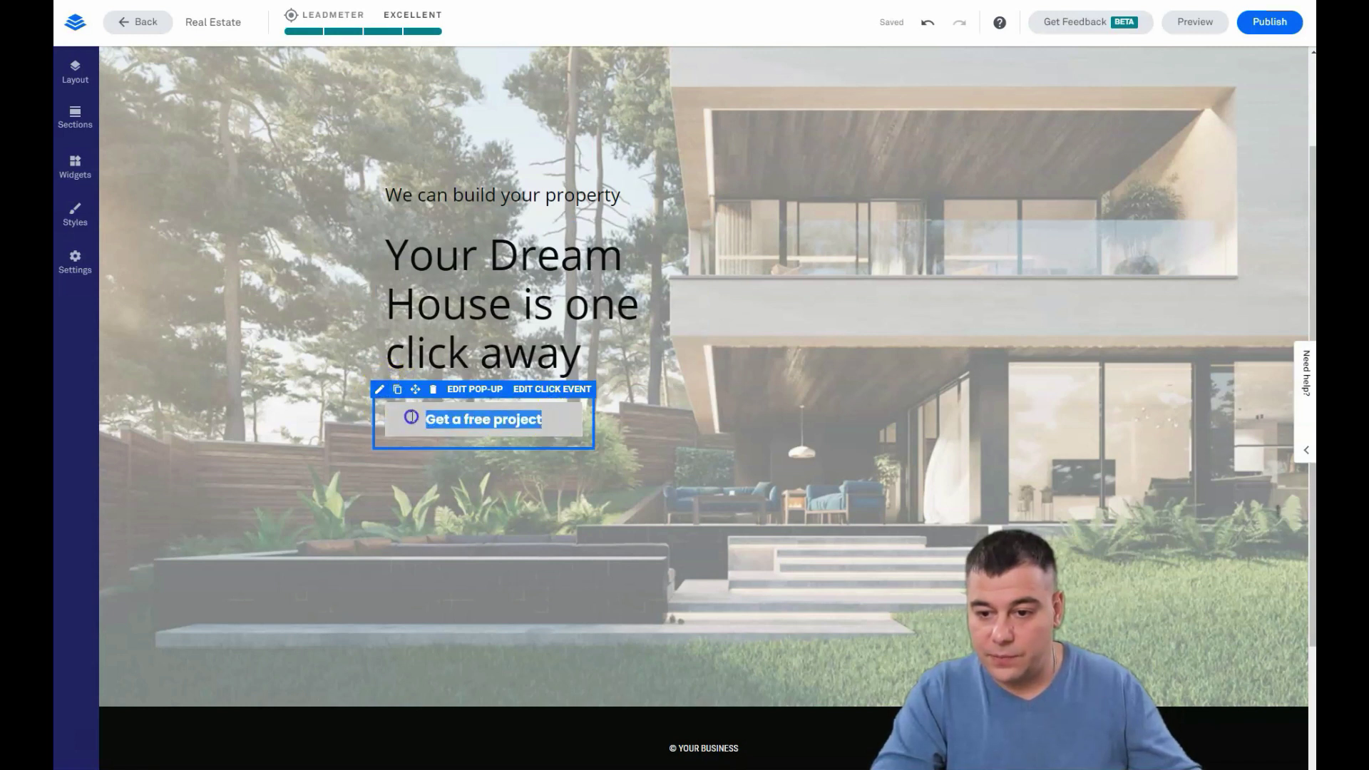
- Set the font of the "Get a free project" button label to Open Sans
double_click(404, 419)
click(464, 474)
click(440, 555)
scroll(460, 563, down, 5)
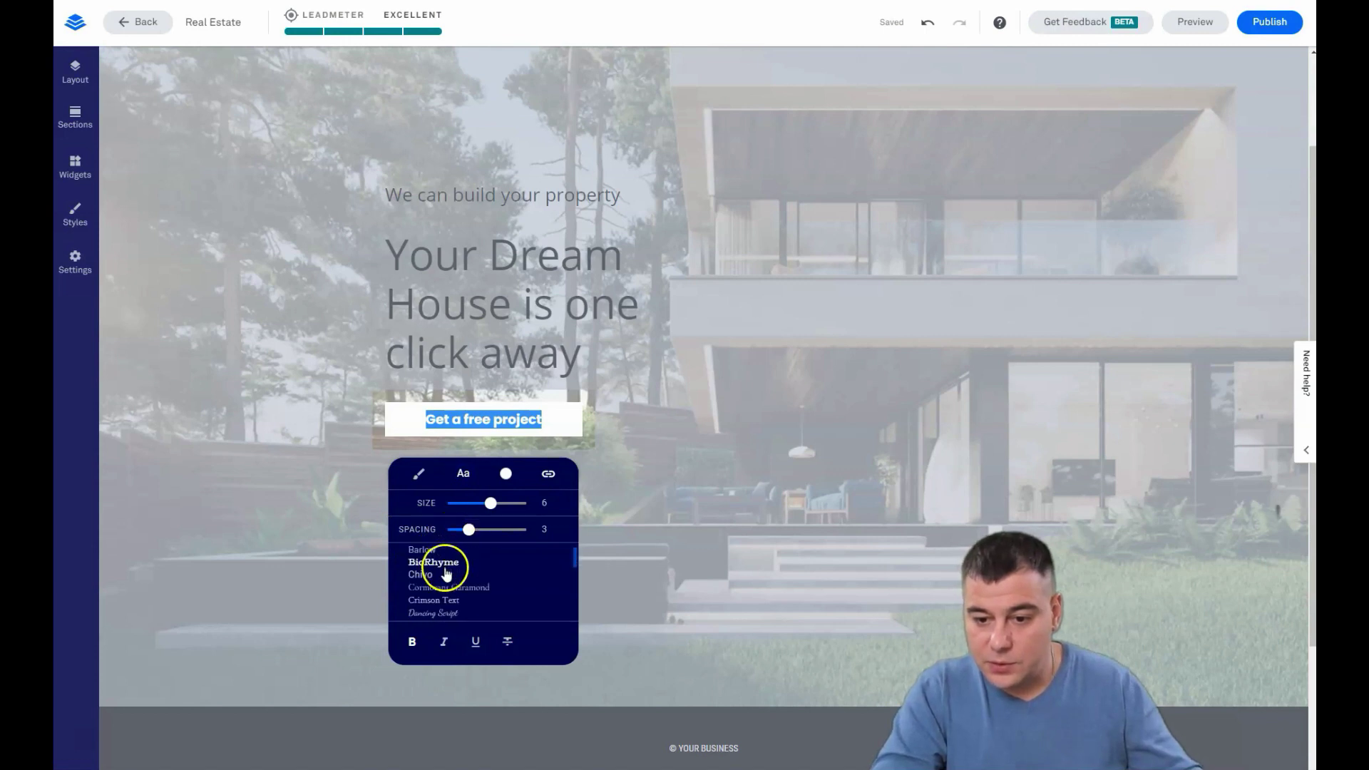
scroll(465, 581, down, 4)
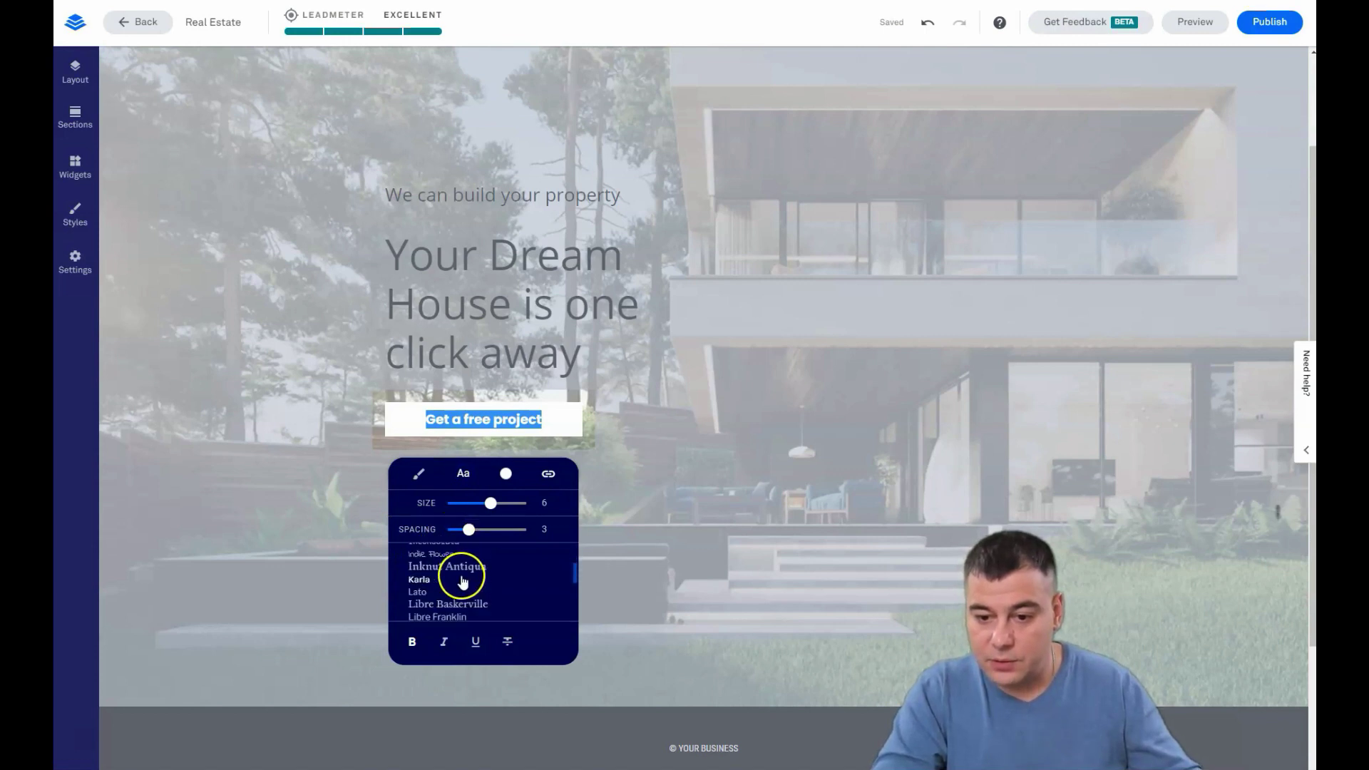
scroll(461, 589, up, 5)
scroll(461, 588, up, 3)
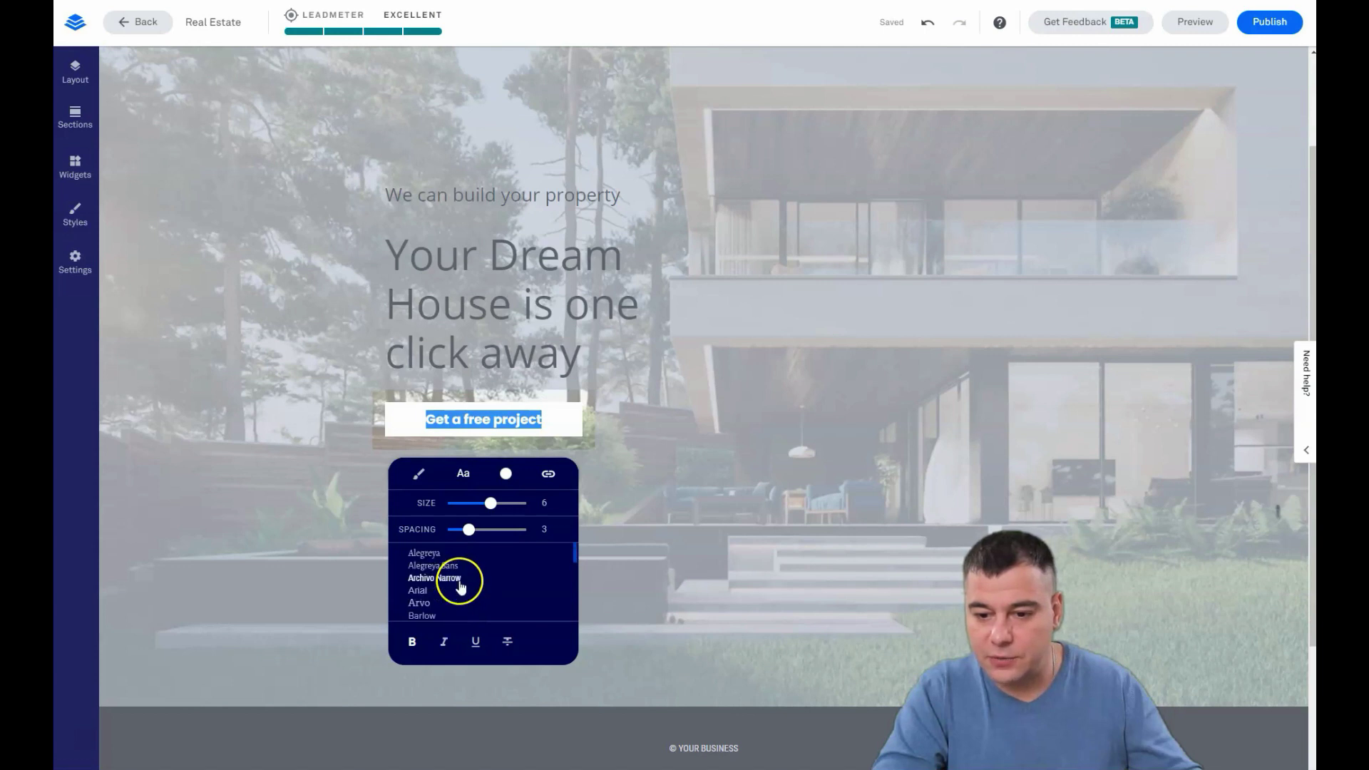
scroll(461, 588, down, 8)
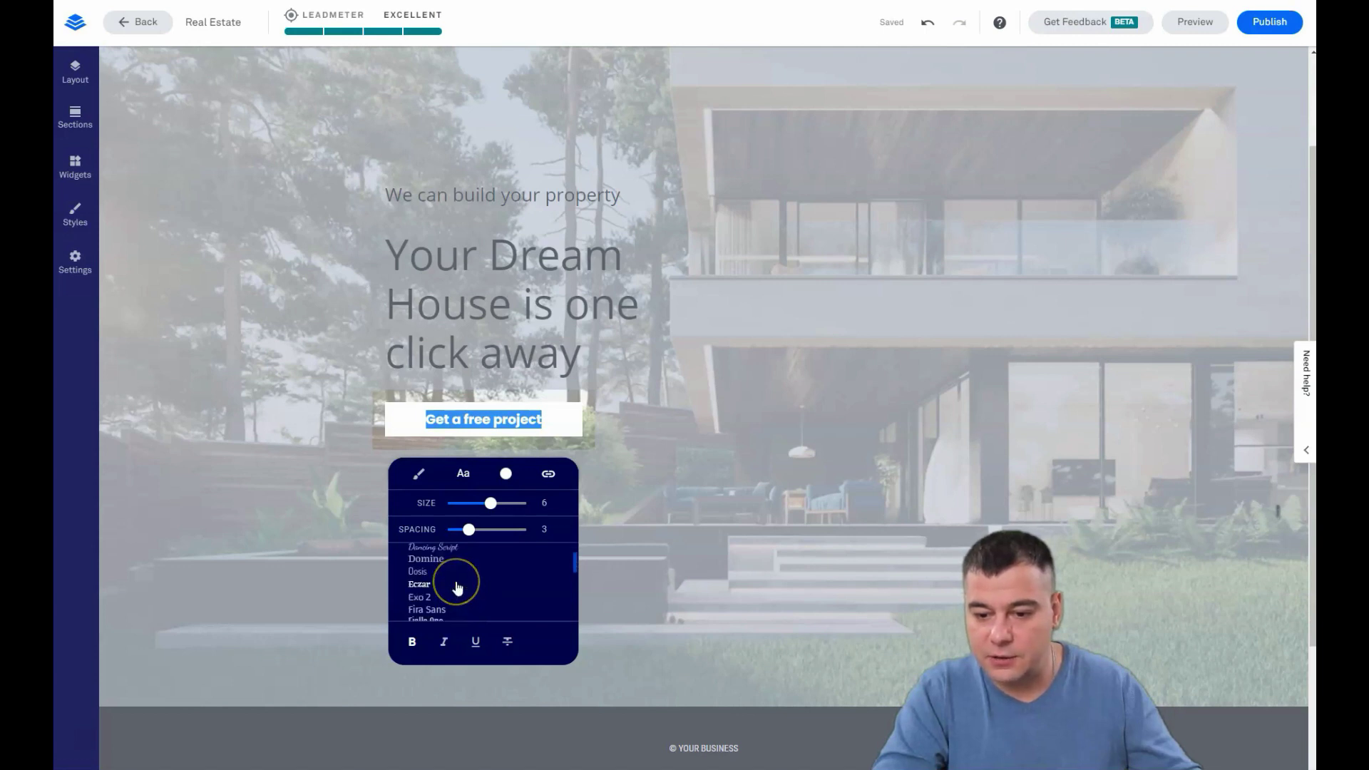
scroll(456, 584, down, 3)
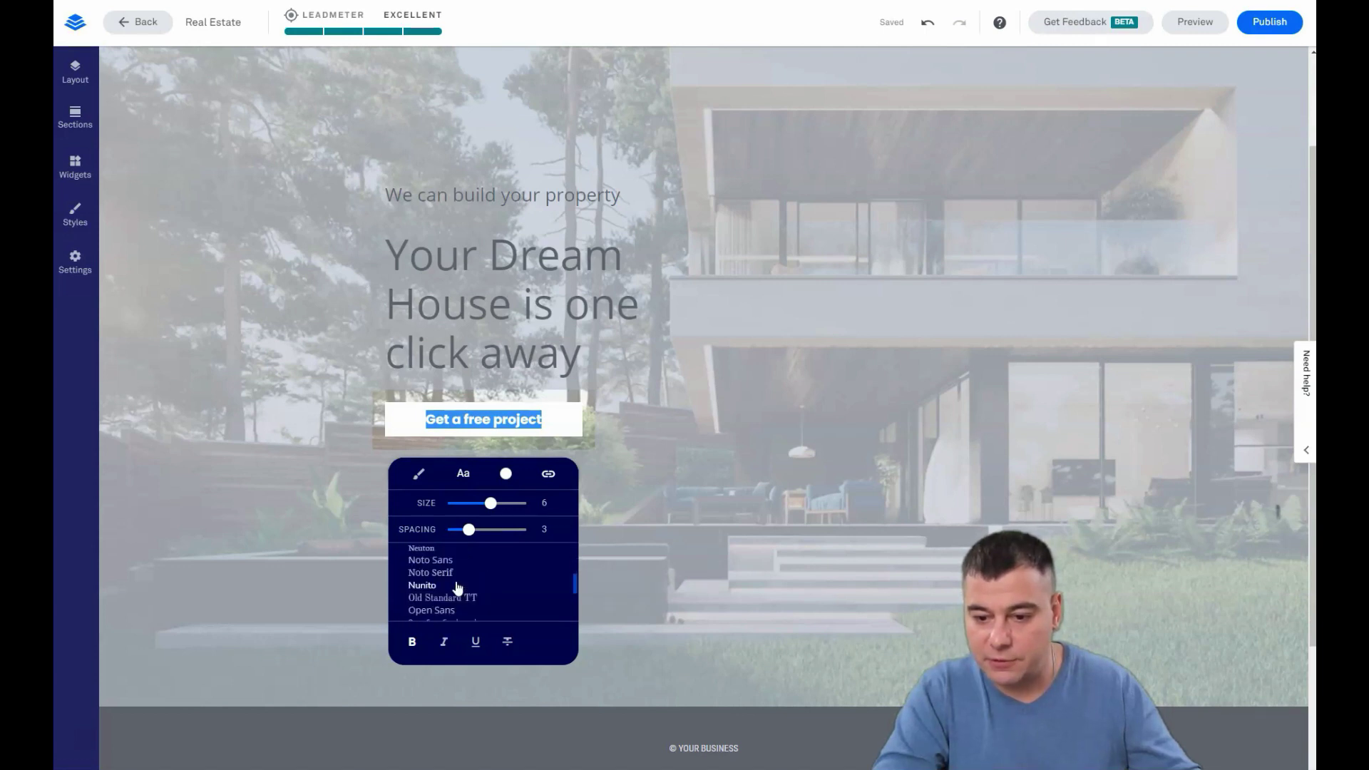
click(442, 610)
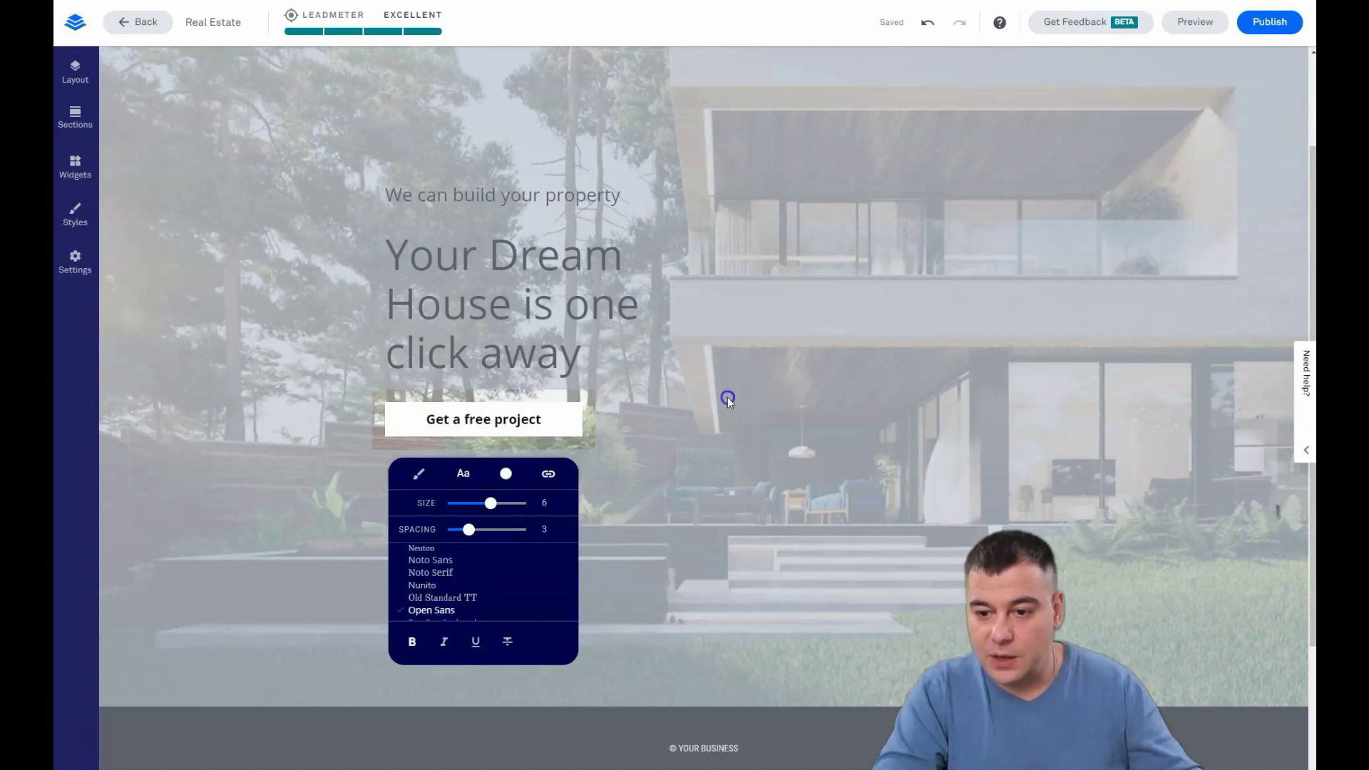
click(589, 443)
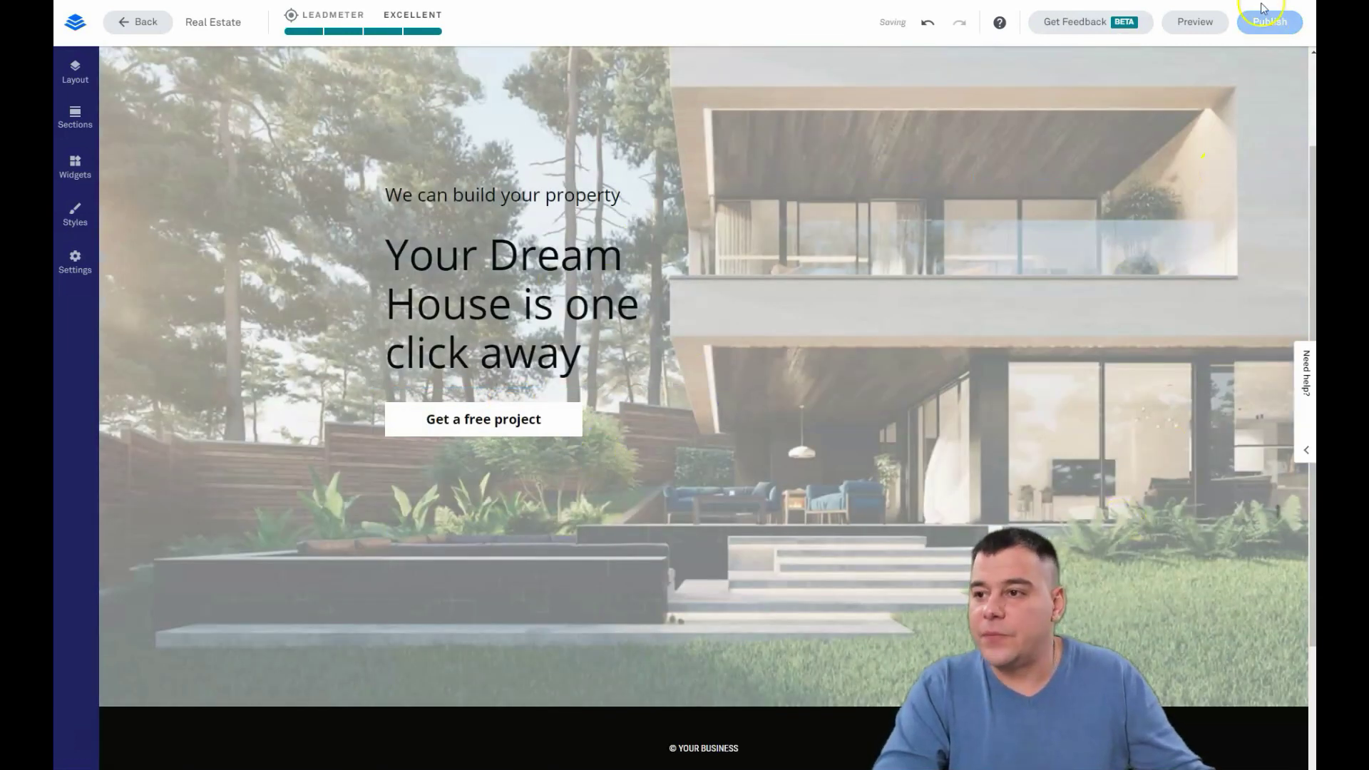
- Preview the landing page in the tablet, phone and desktop layouts, and return to editing
click(1194, 21)
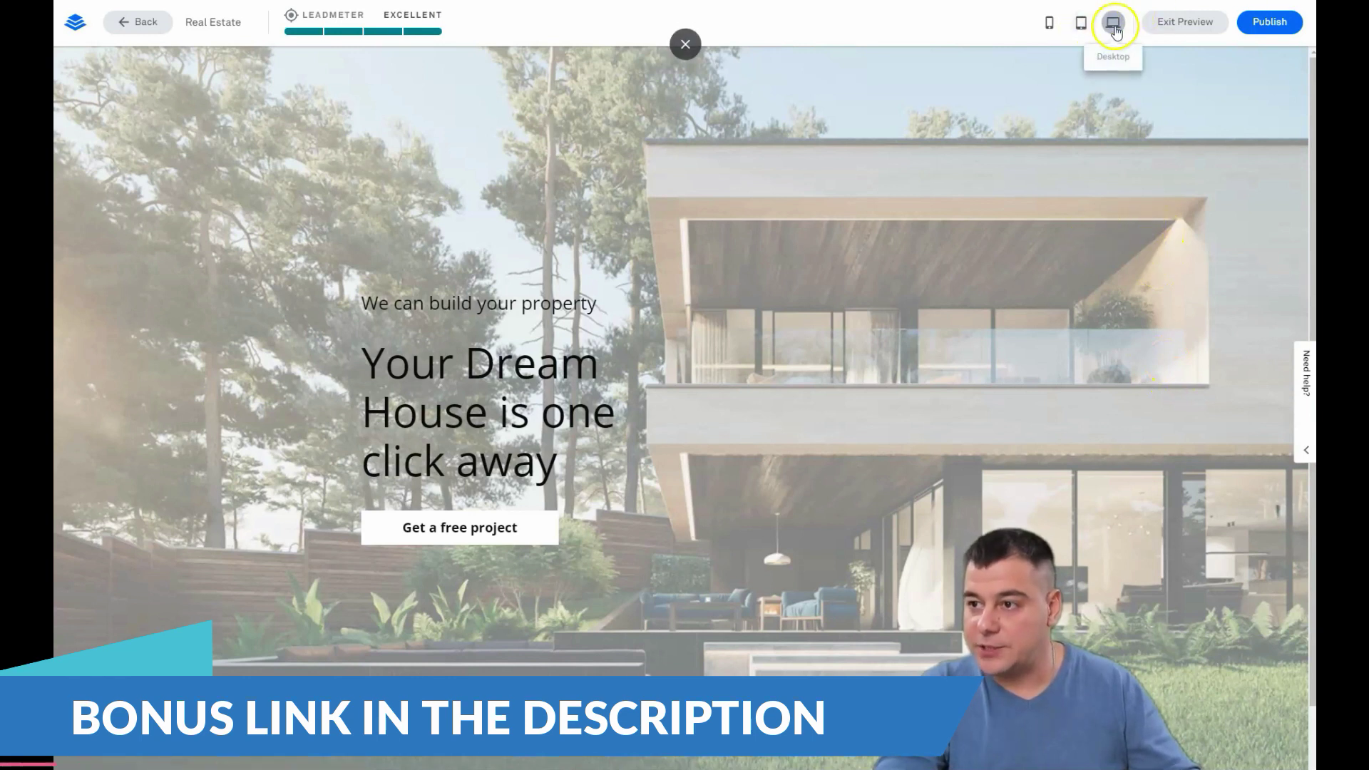
click(1081, 23)
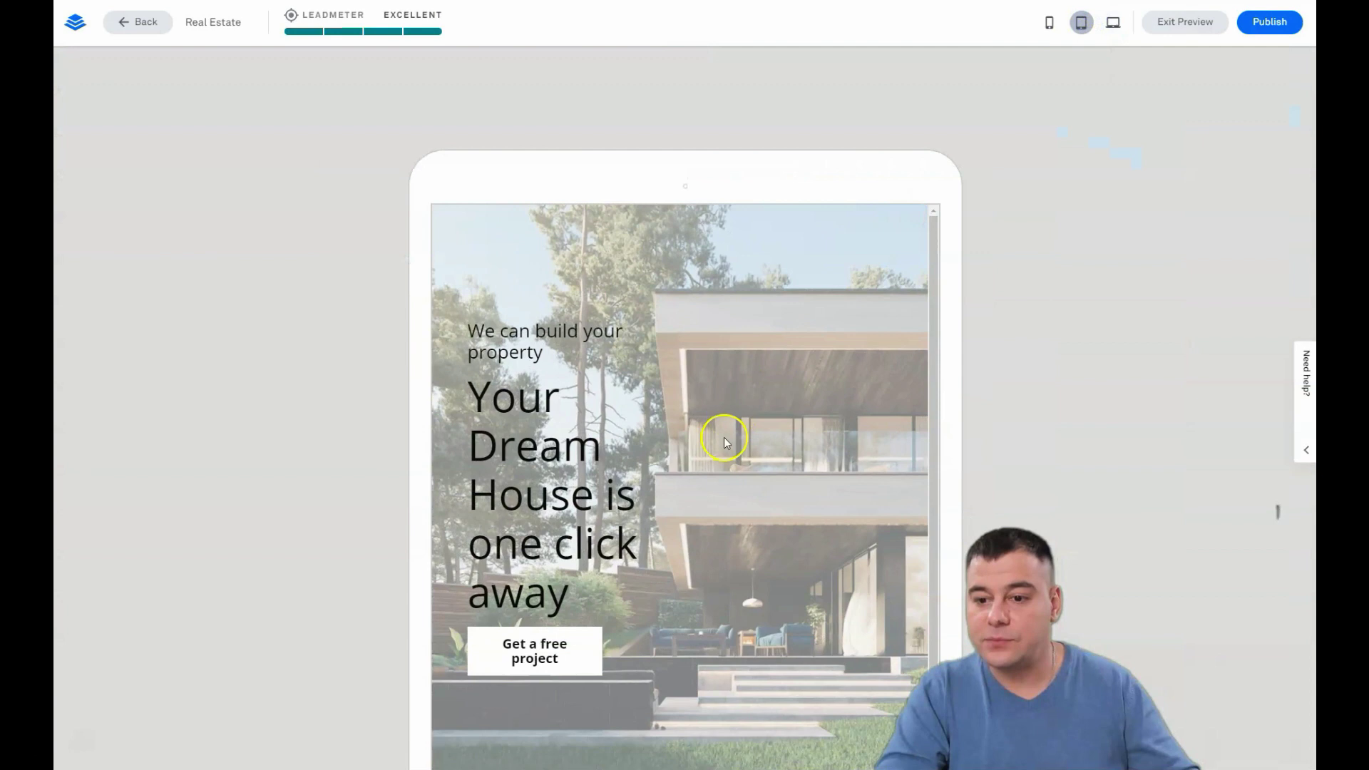
click(1048, 22)
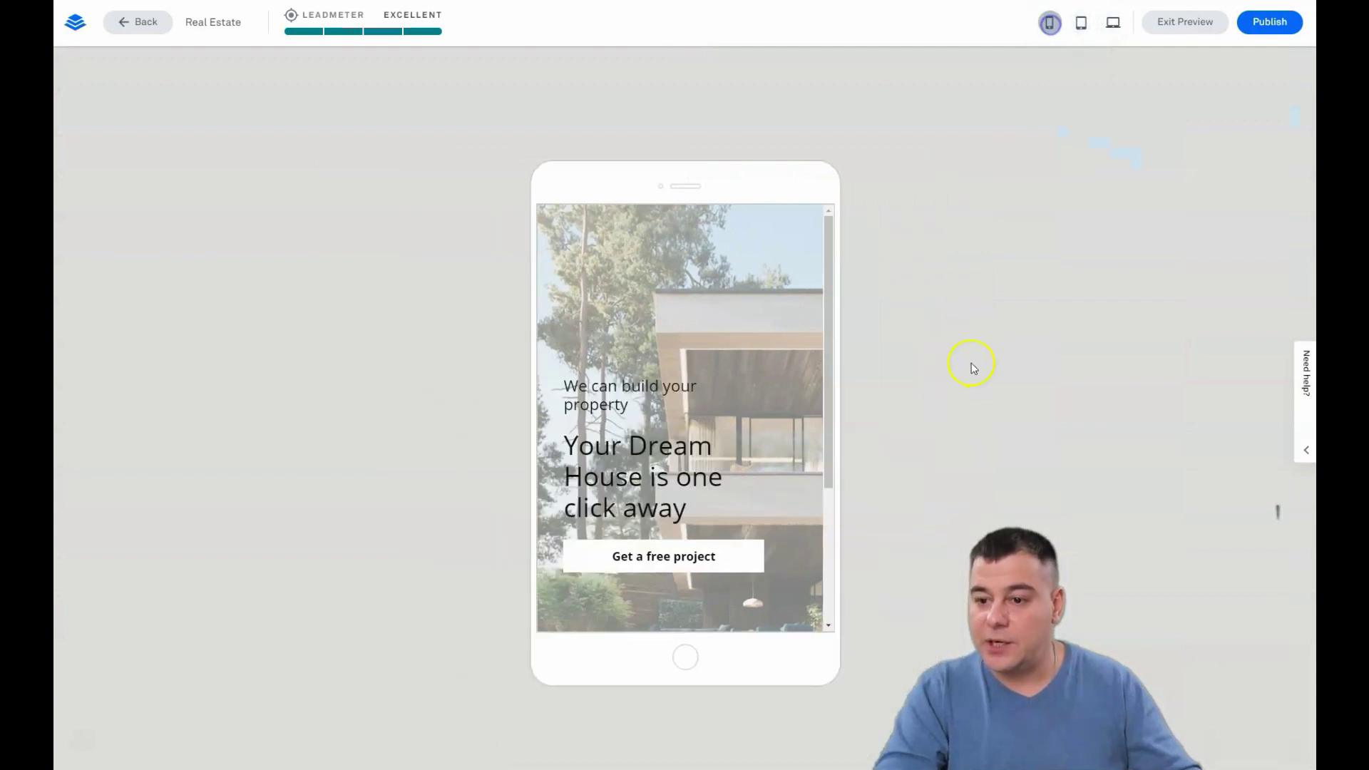
scroll(713, 397, down, 1)
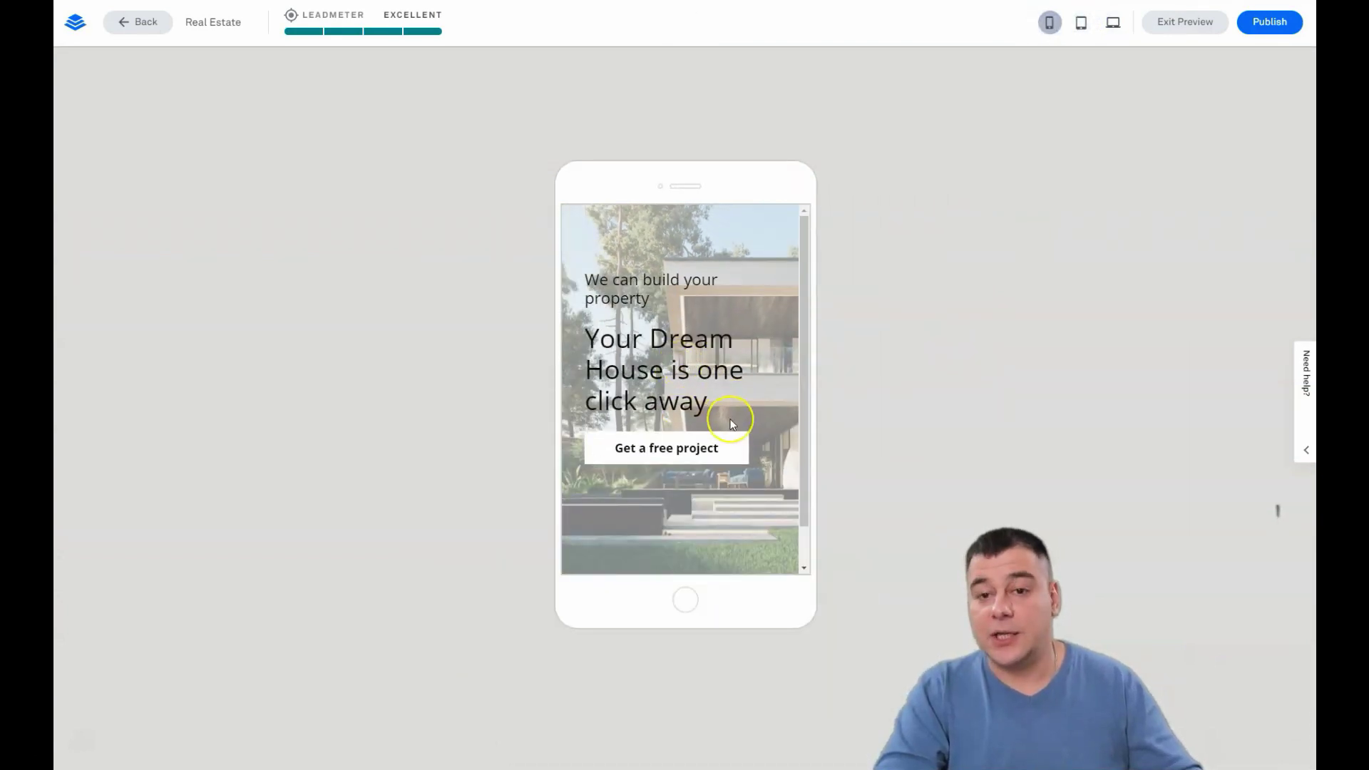
scroll(731, 424, down, 1)
scroll(734, 422, up, 1)
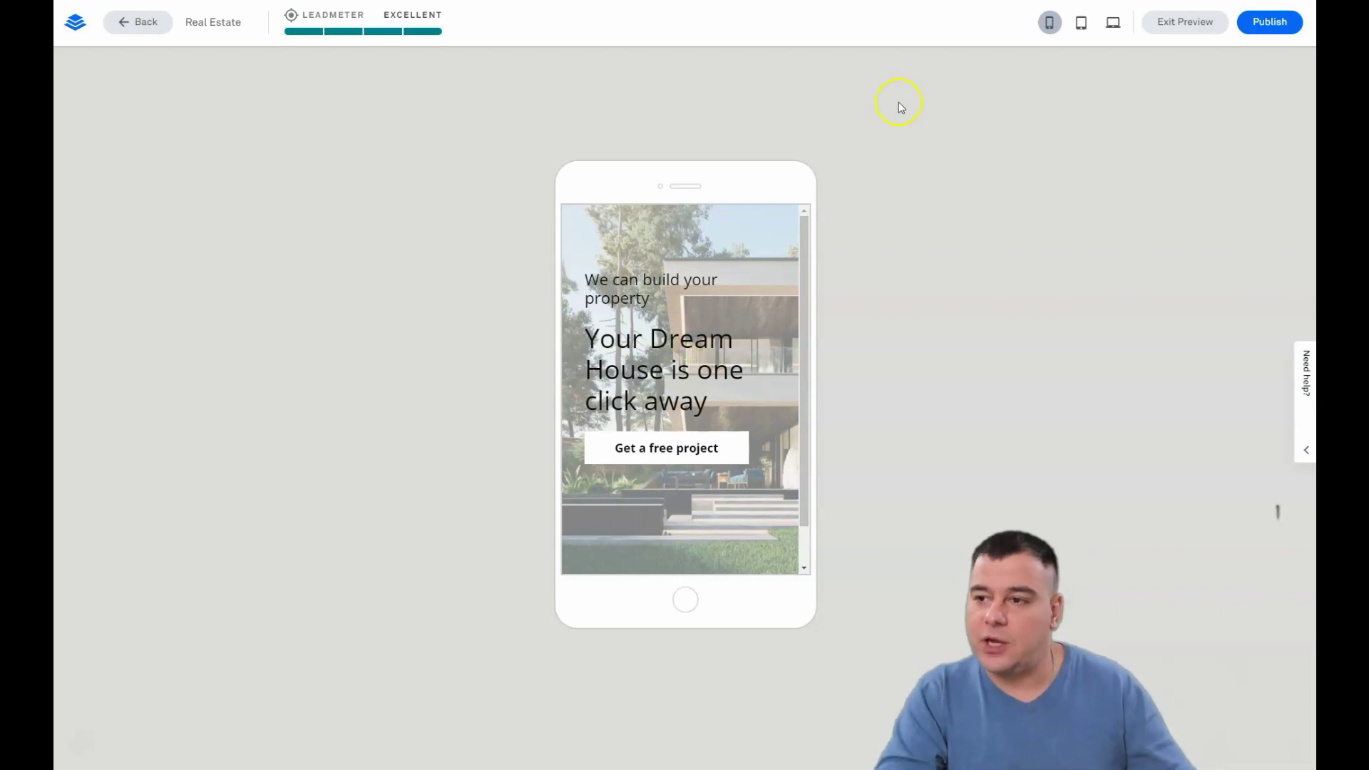
click(1081, 22)
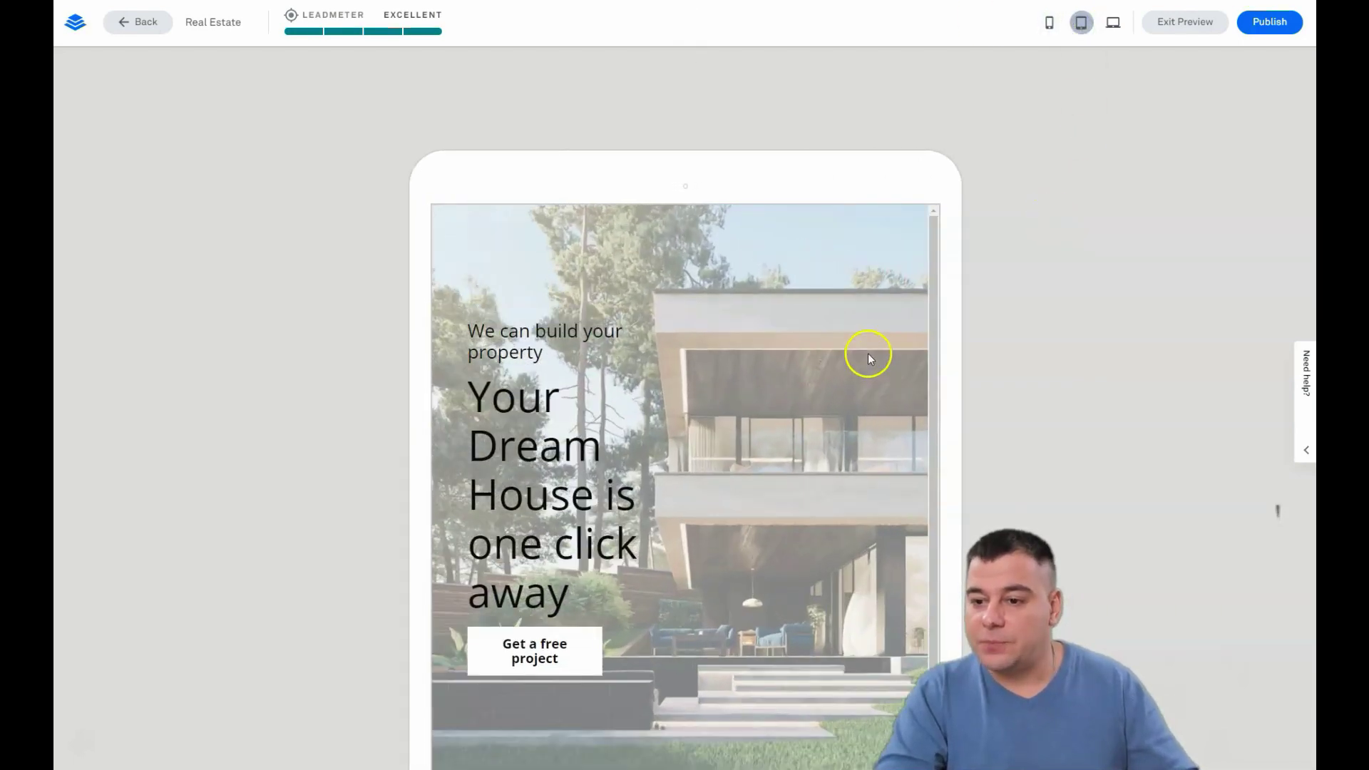
click(1110, 25)
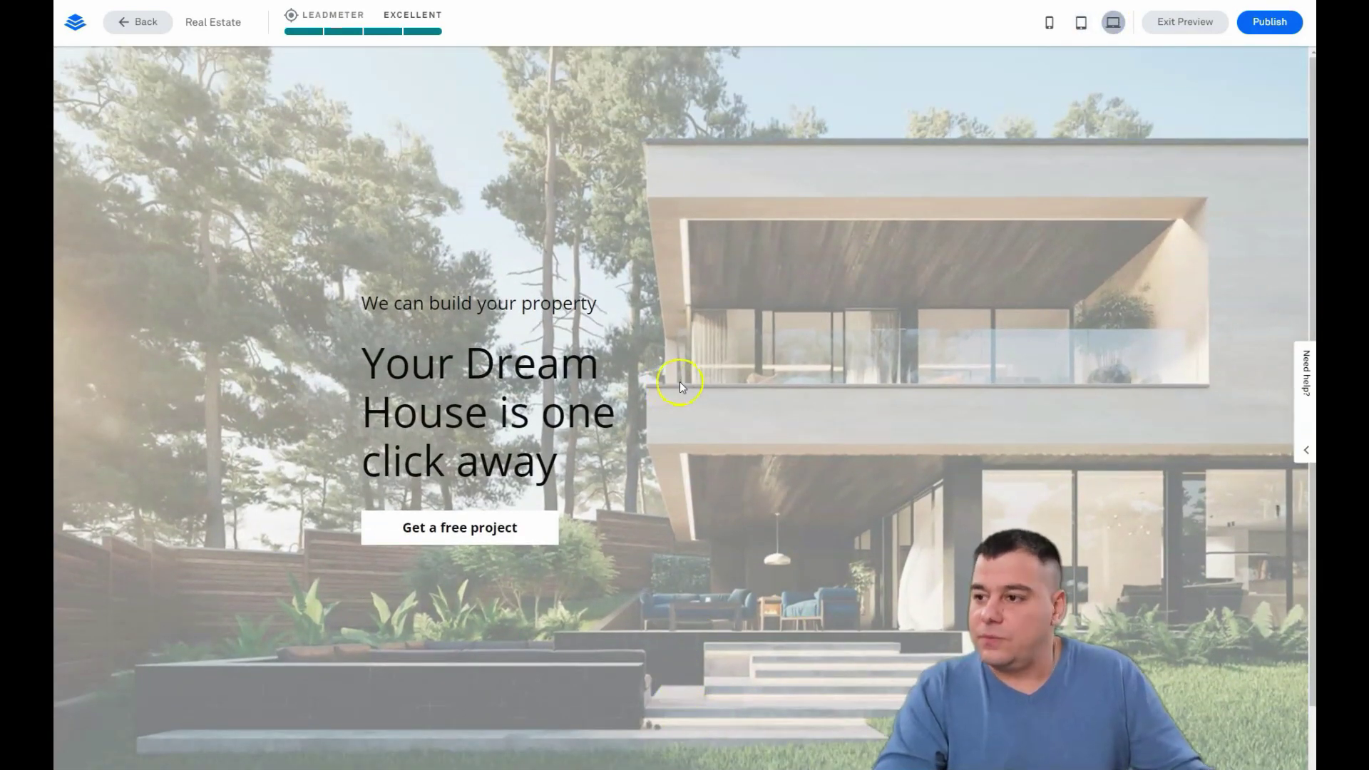
click(1183, 22)
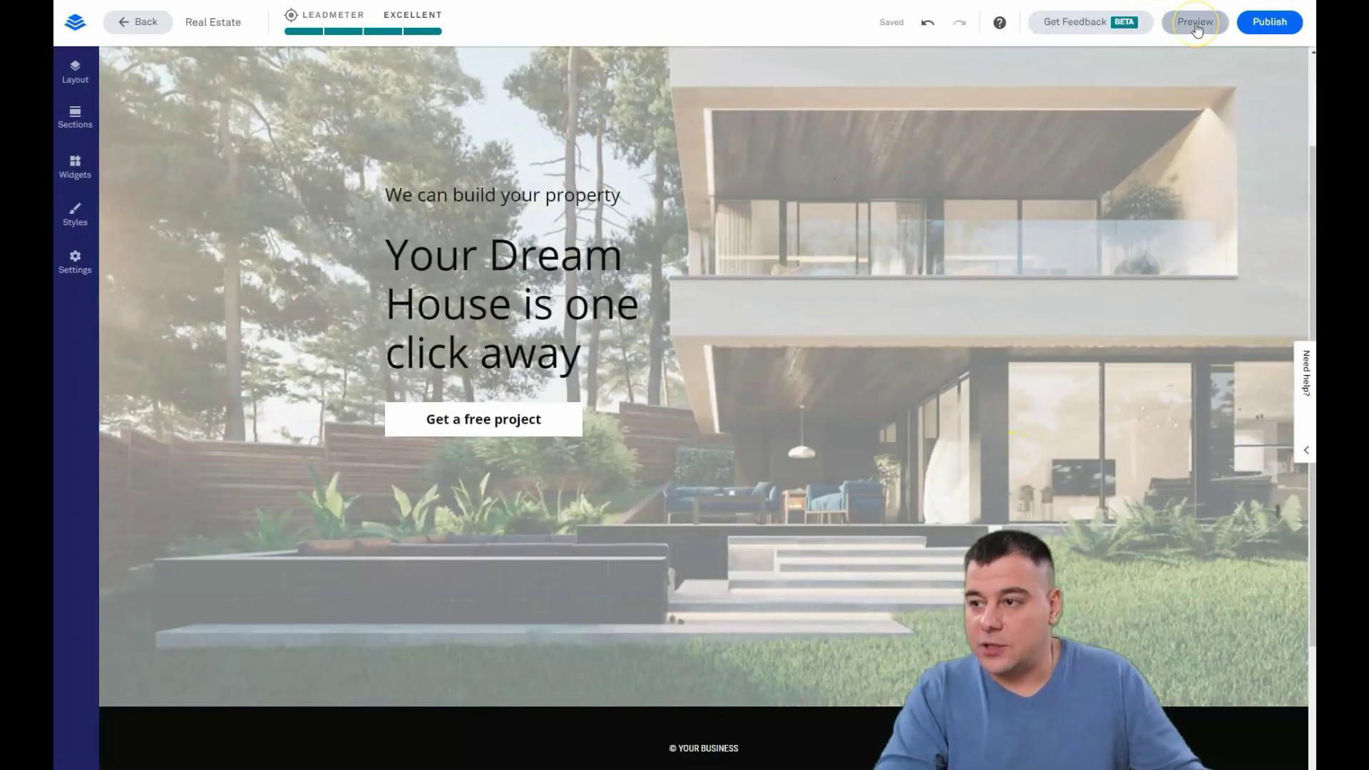
- Open the pop-up linked to the "Get a free project" button and delete "Workout" from its heading
mouse_move(443, 419)
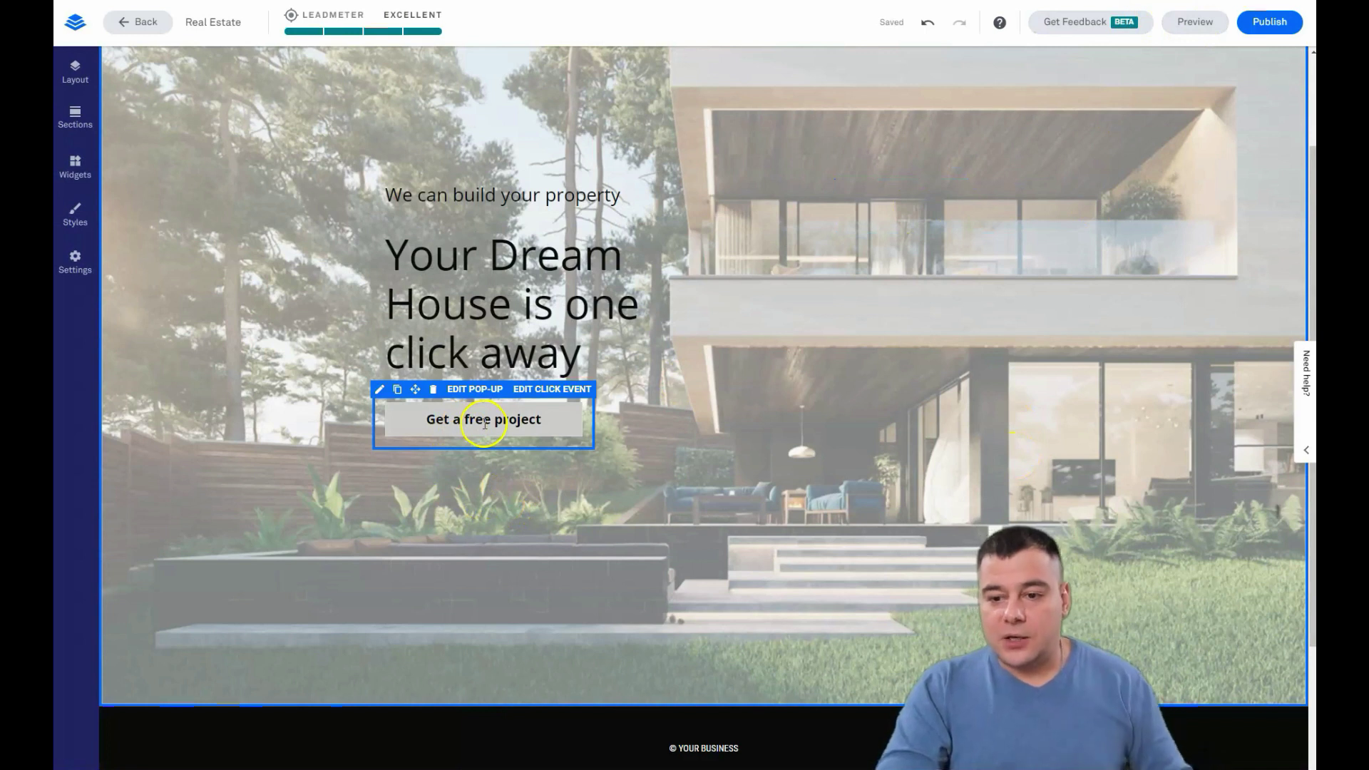
click(471, 389)
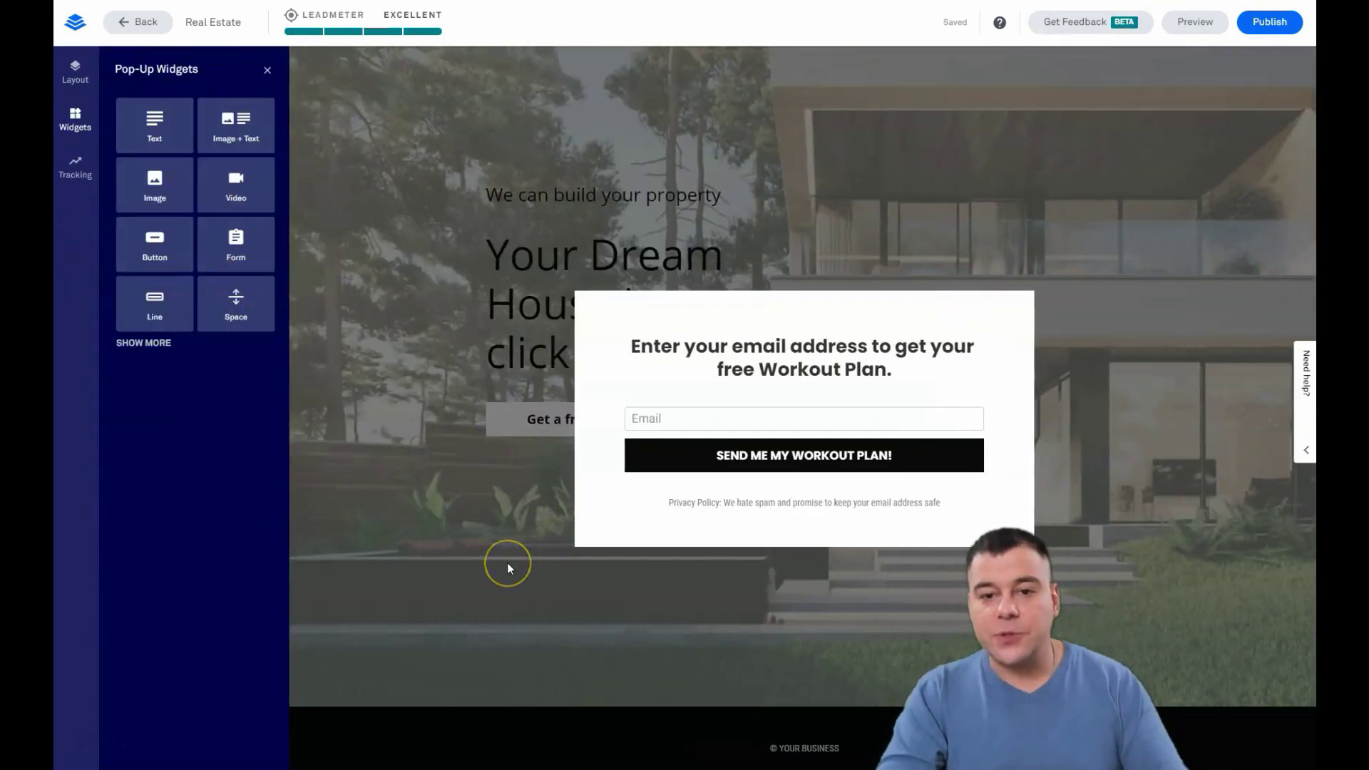
mouse_move(795, 350)
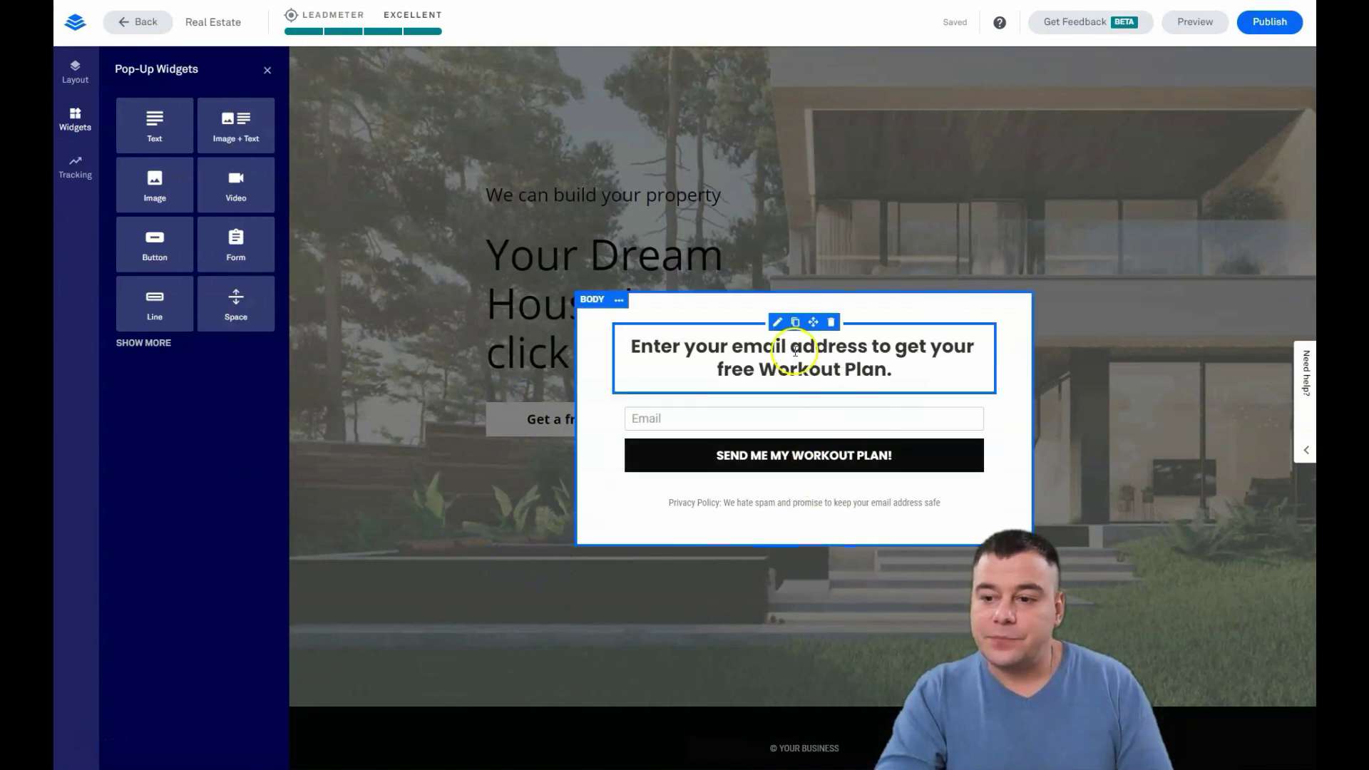
click(845, 369)
drag(843, 369, 775, 367)
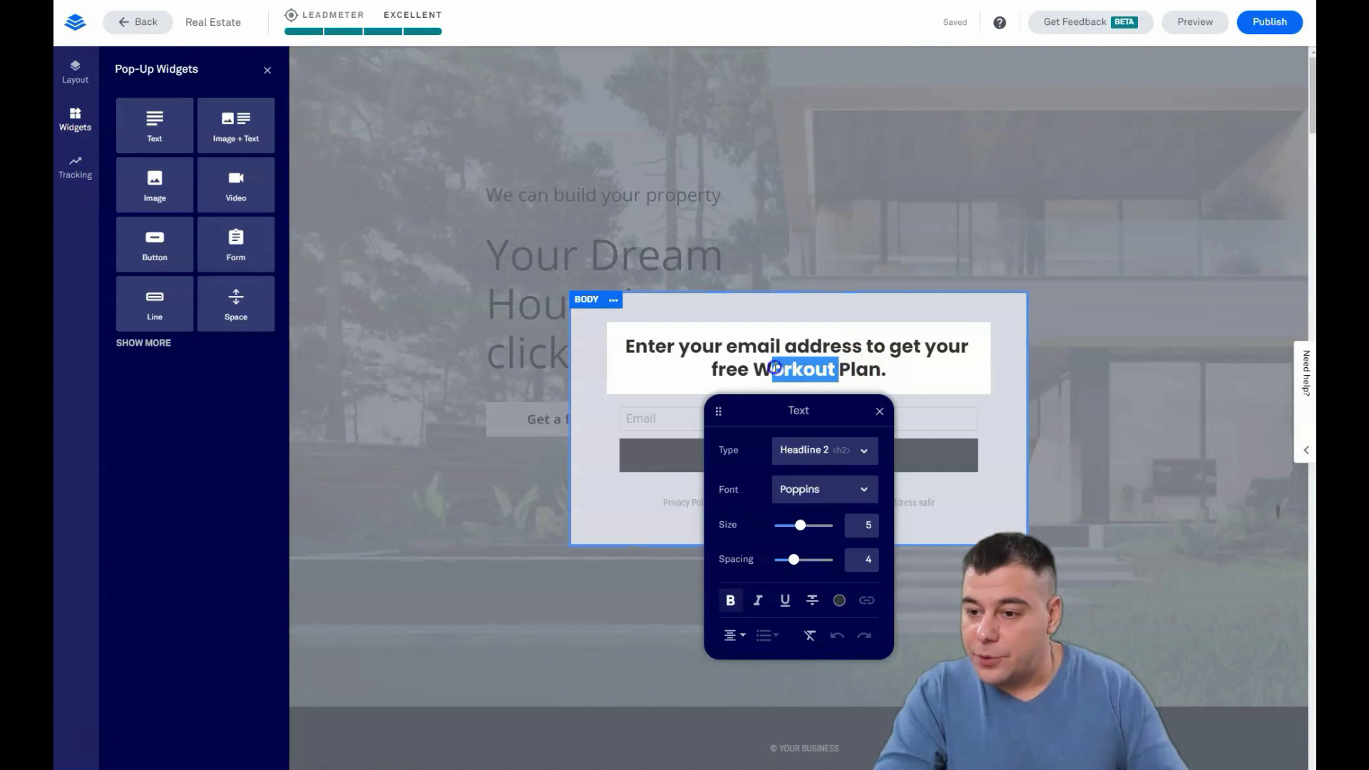
key(BackSpace)
click(860, 371)
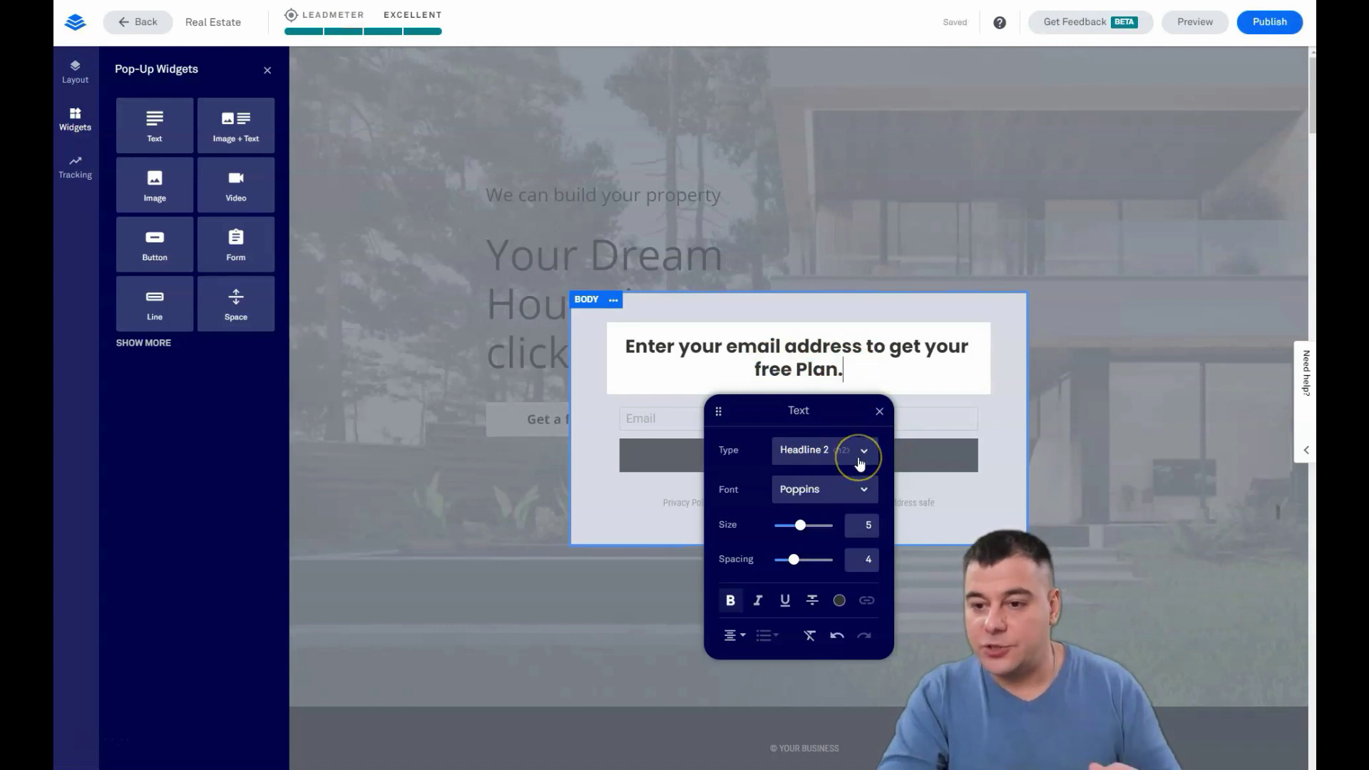
click(859, 464)
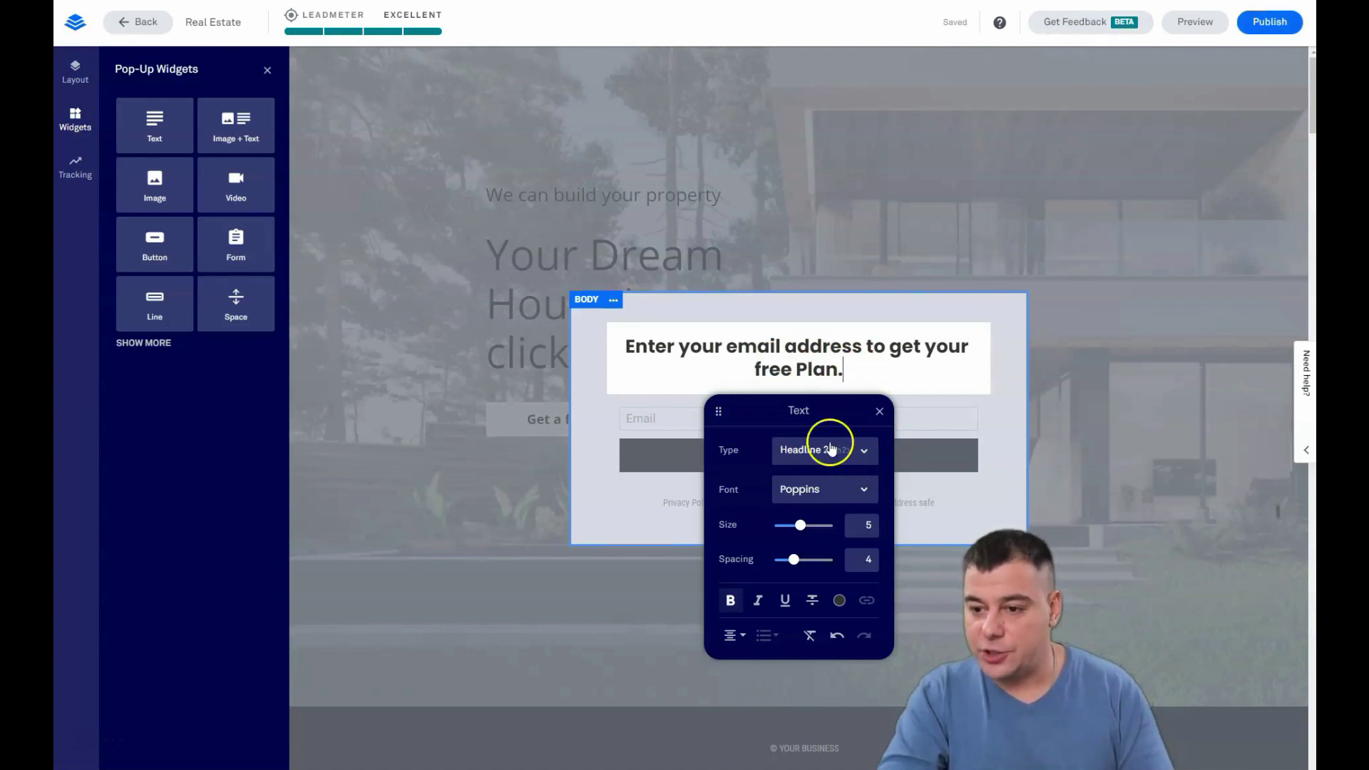
click(866, 452)
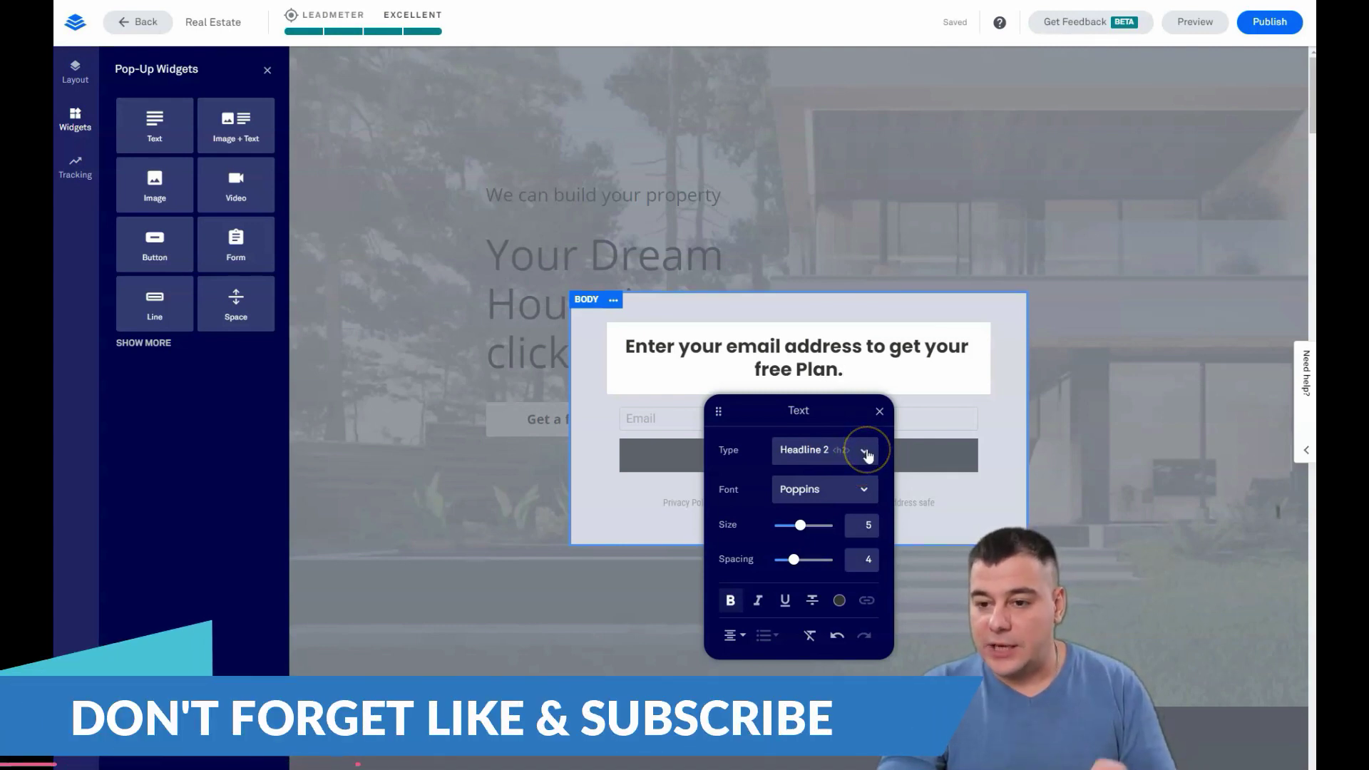
- Set the font of the pop-up heading "Enter your email address to get your free Plan." to Open Sans
click(914, 419)
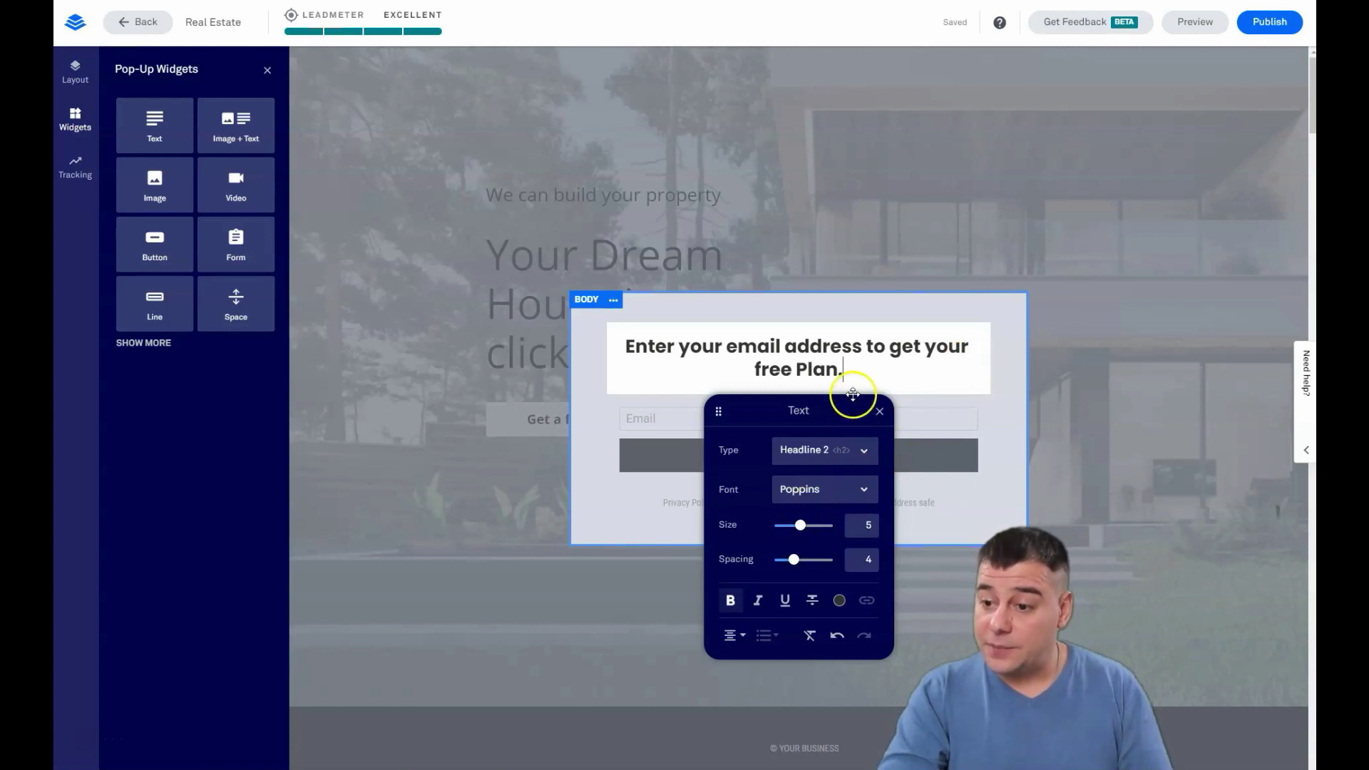
drag(847, 375, 596, 346)
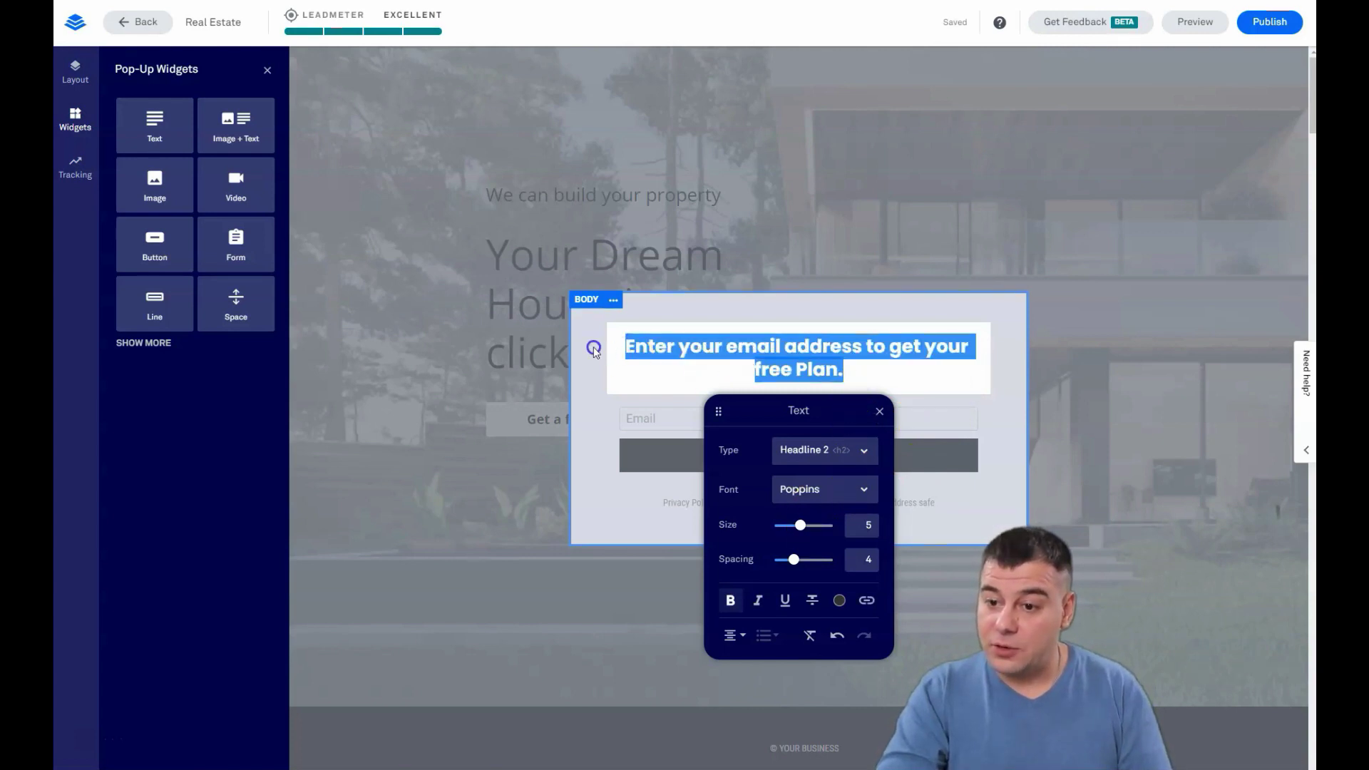
click(861, 489)
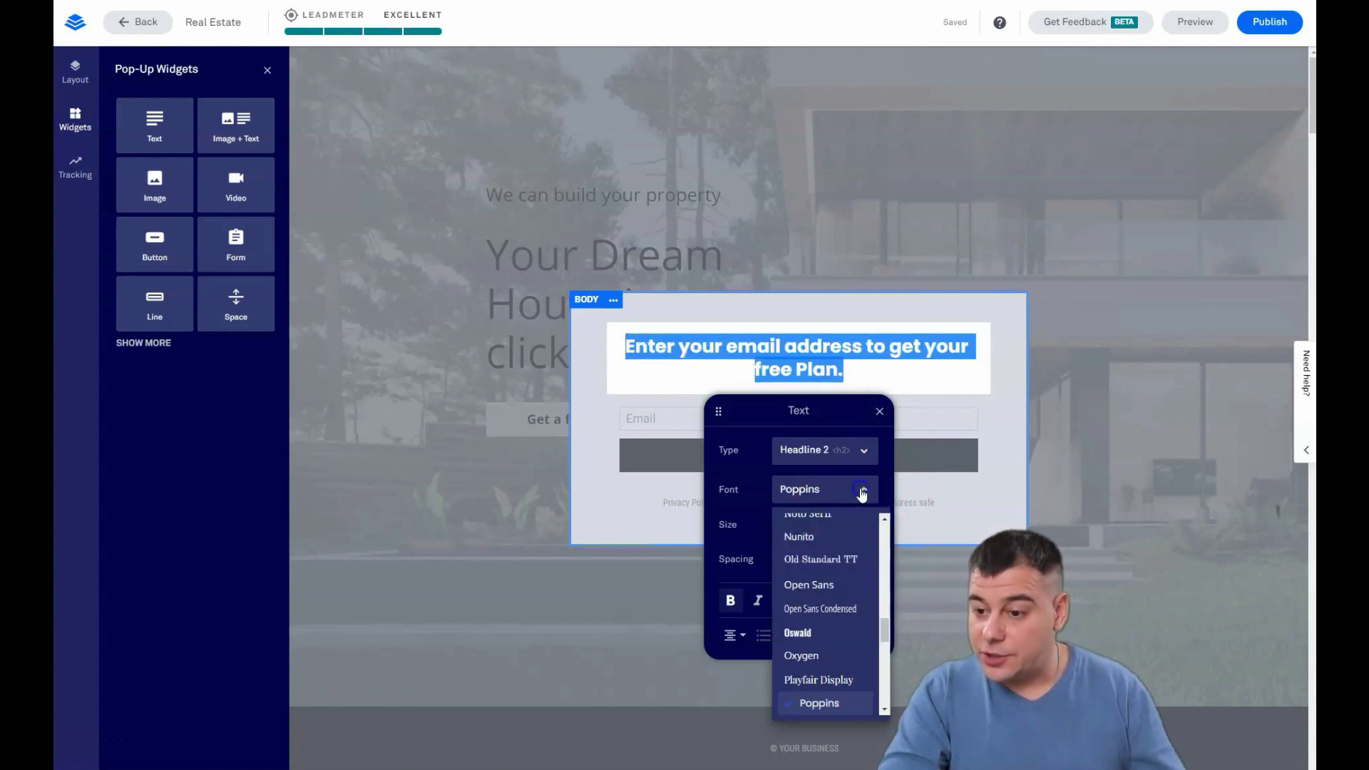
click(812, 584)
click(944, 366)
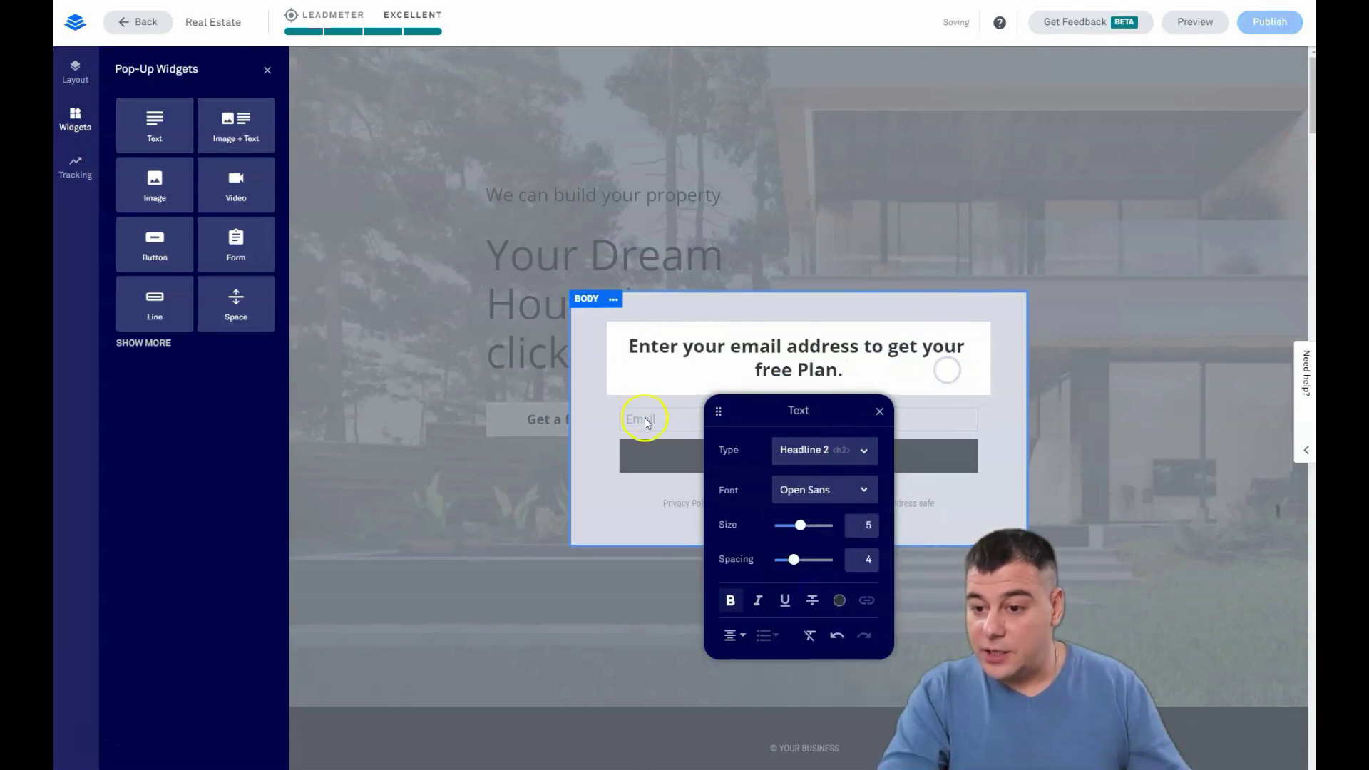
- Delete "WORKOUT" from the pop-up form's submit button label so it reads "SEND ME MY PLAN!"
click(649, 420)
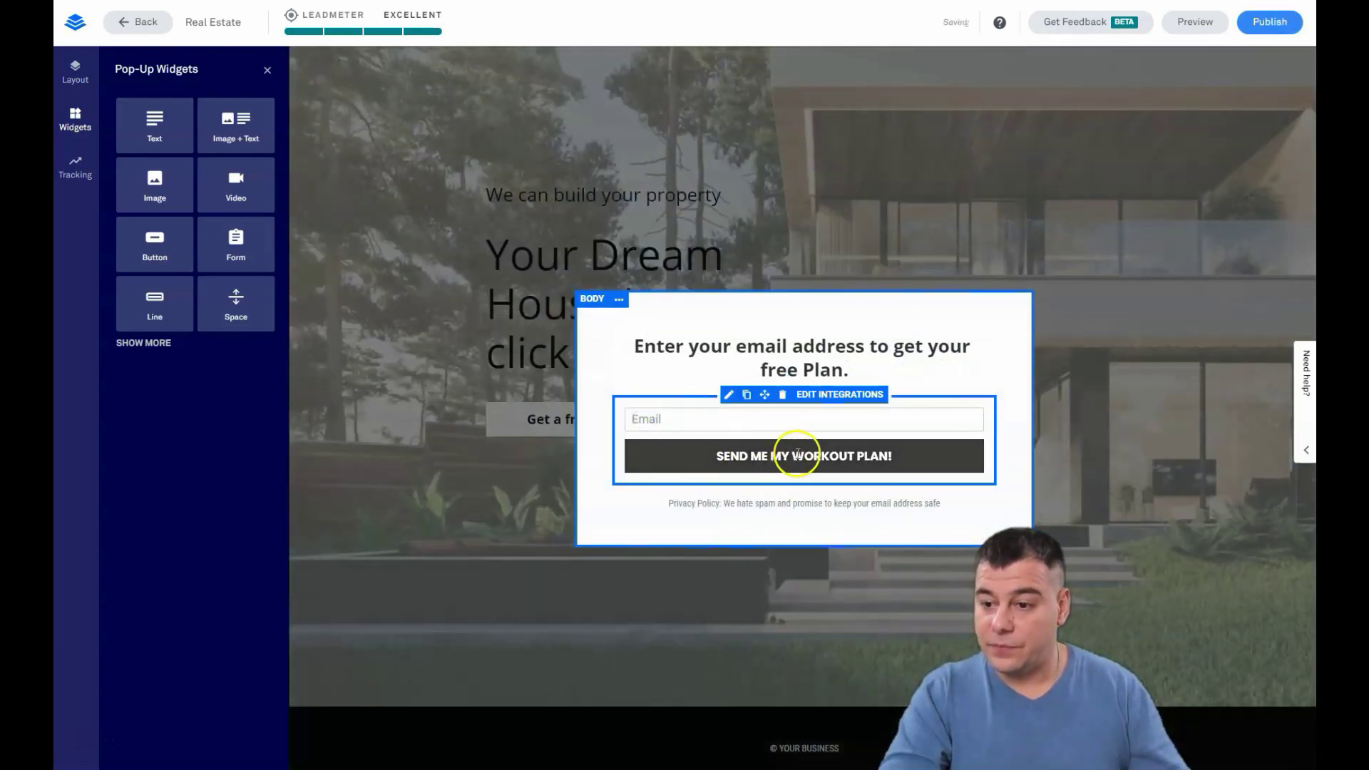
click(816, 403)
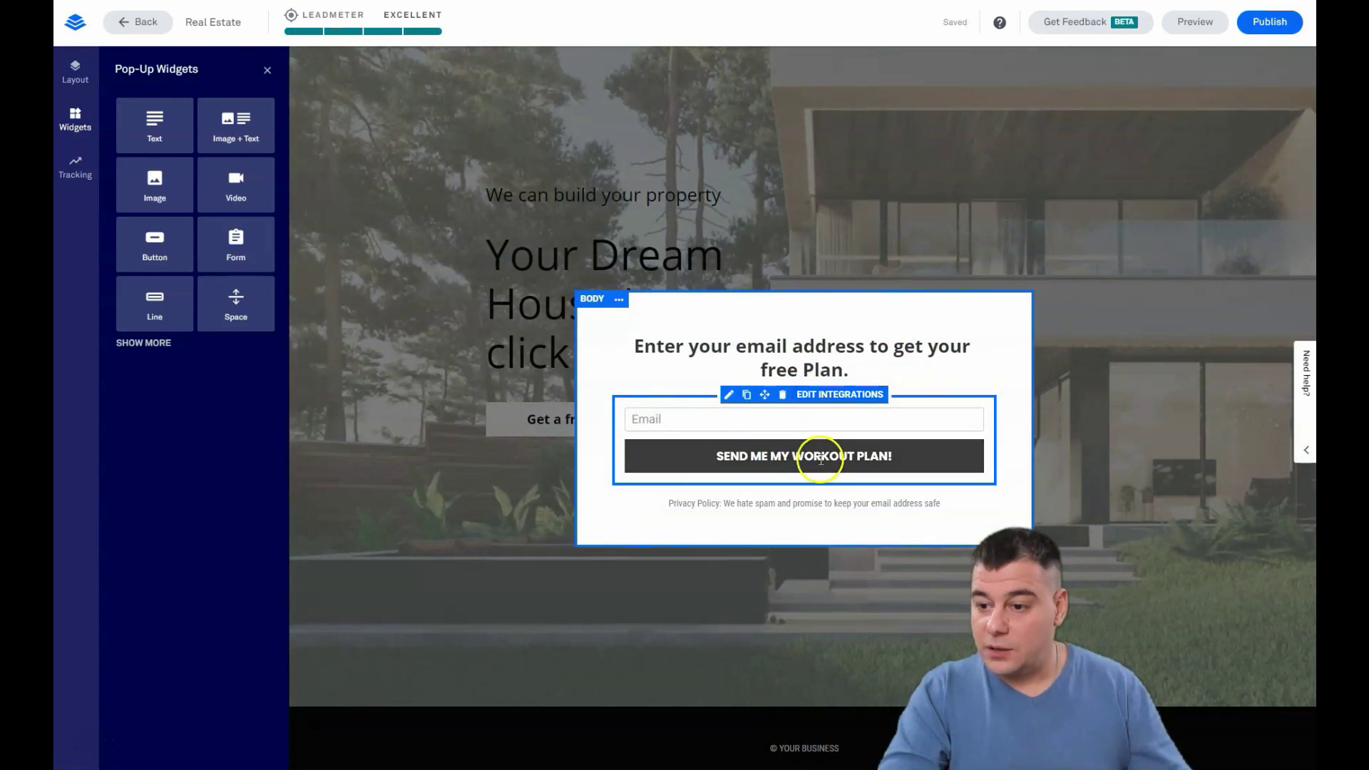
drag(837, 456, 754, 459)
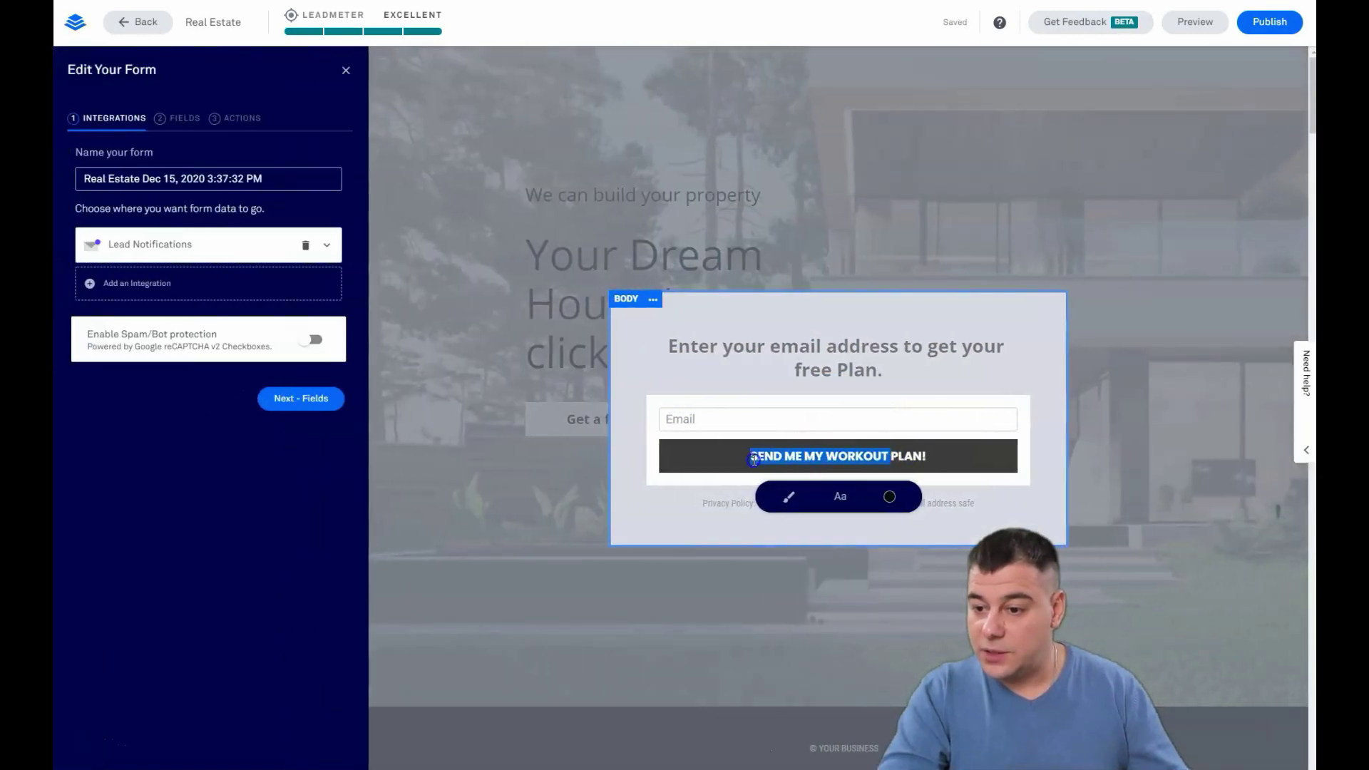
click(892, 457)
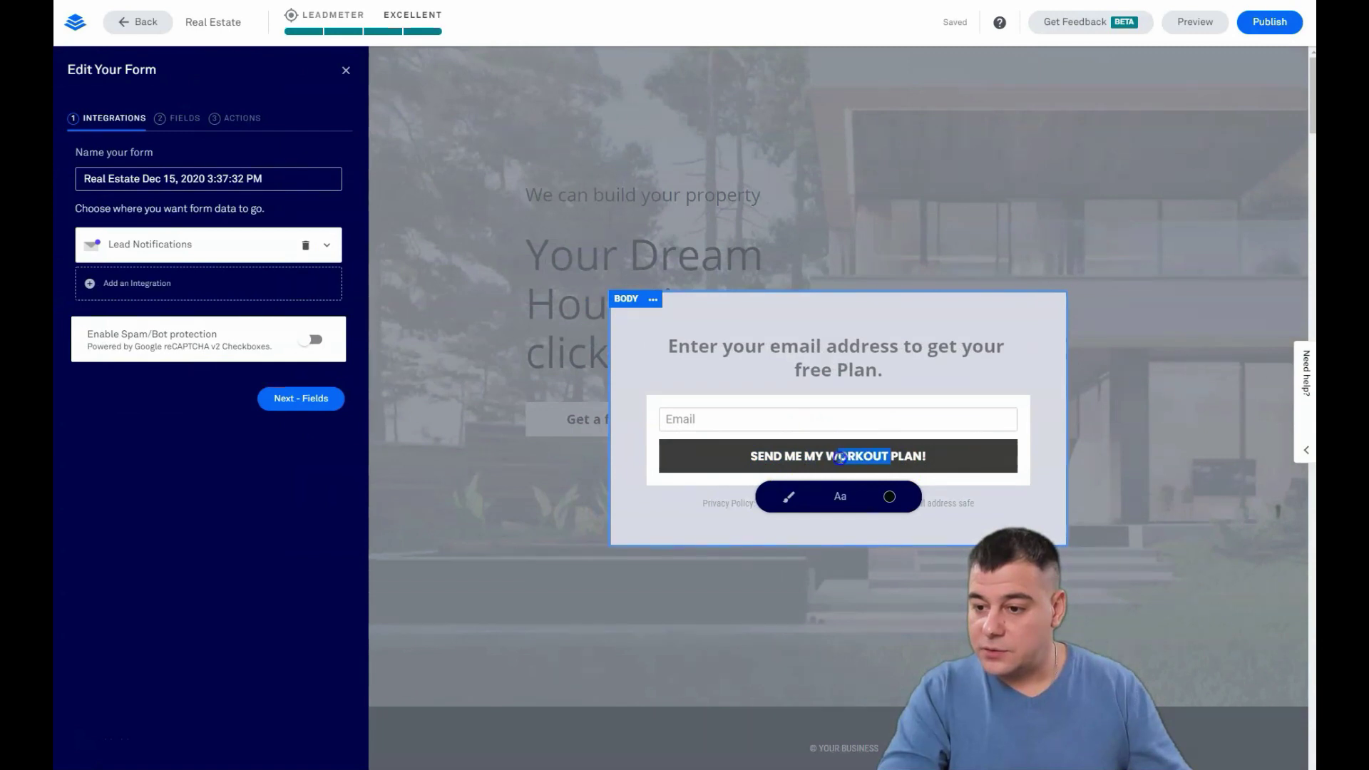
key(BackSpace)
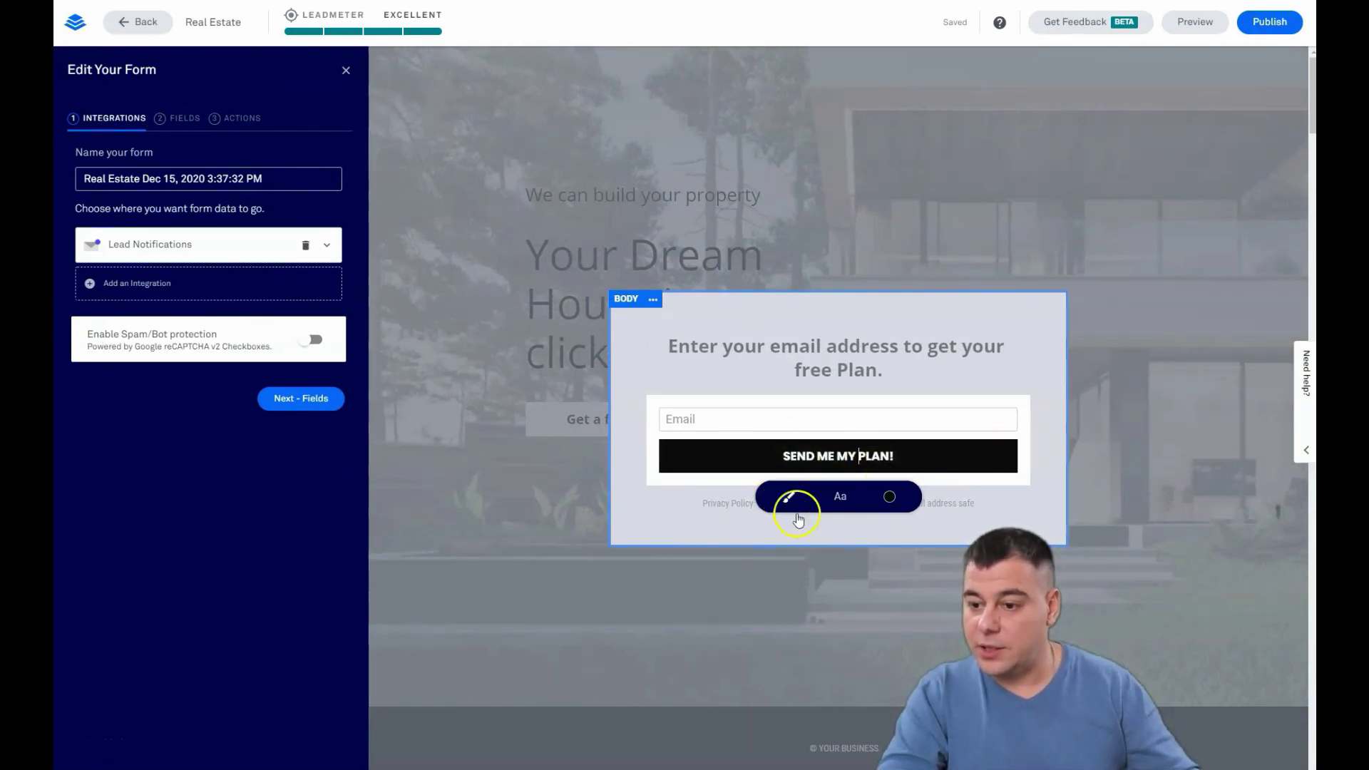
click(829, 574)
- Examine the native and Zapier-powered integrations available for the pop-up form, and return to the landing page
click(594, 418)
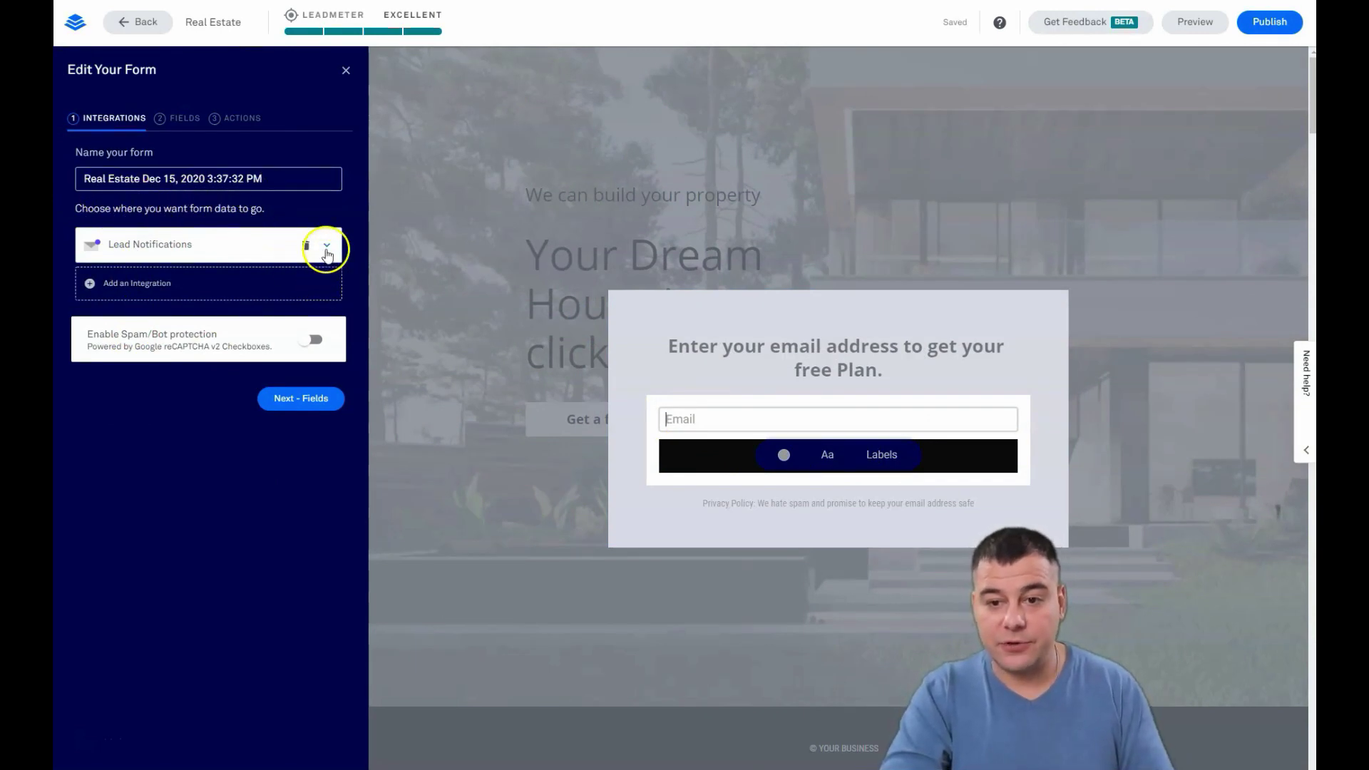
click(93, 283)
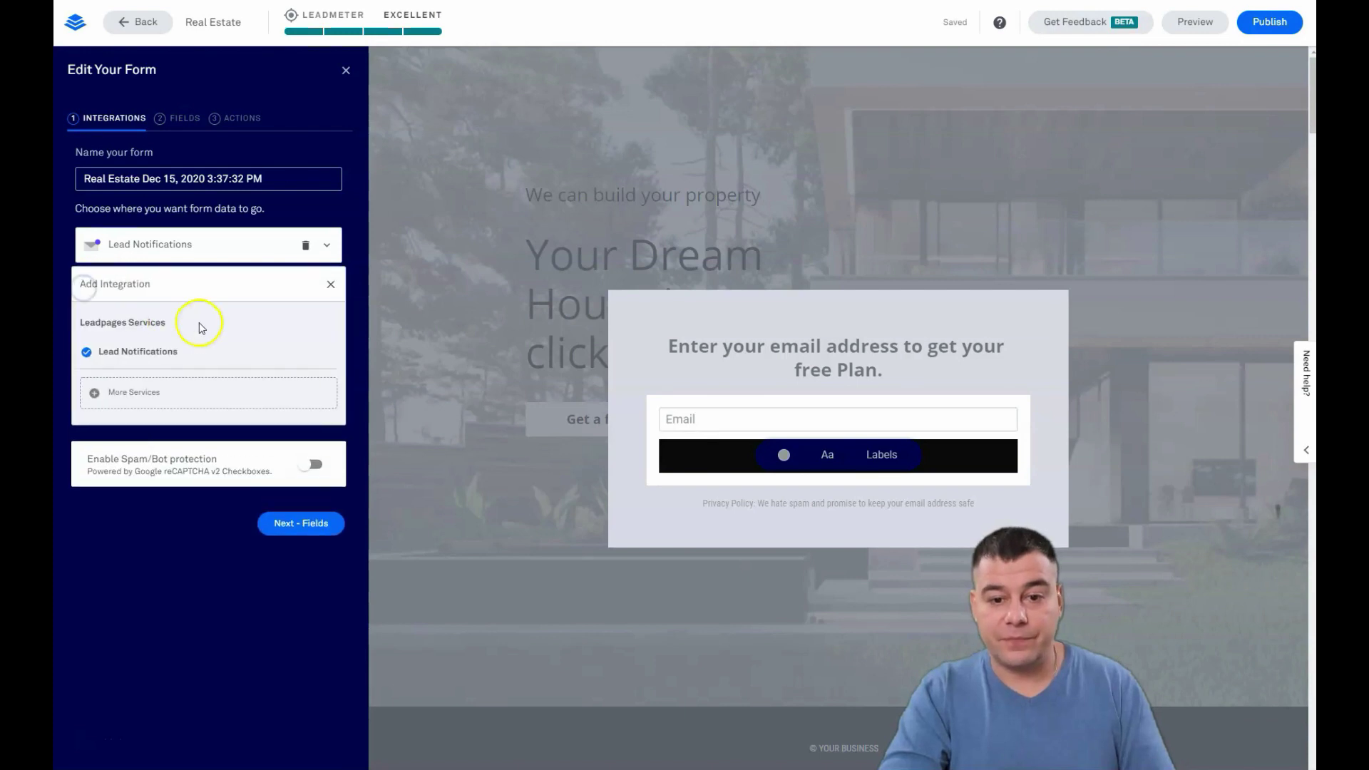
click(113, 394)
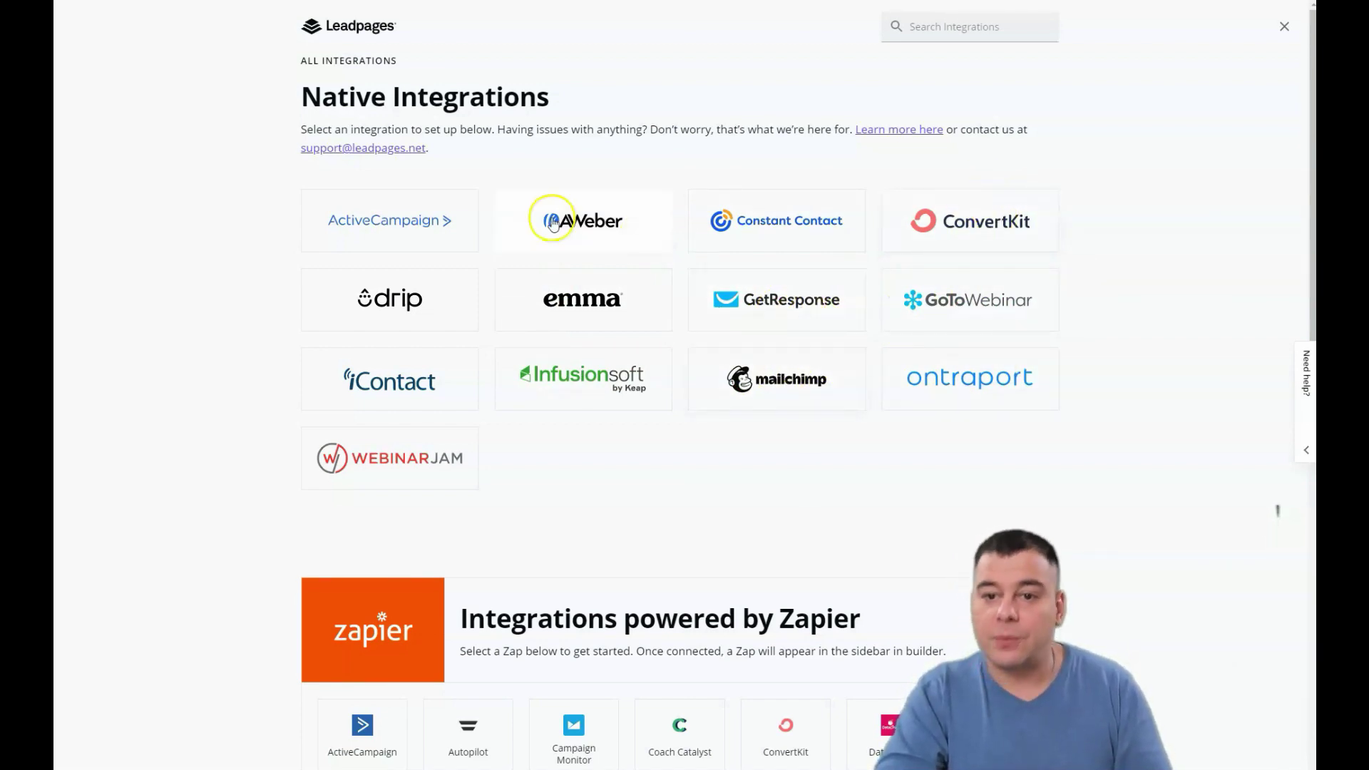
scroll(858, 326, down, 5)
scroll(858, 328, down, 2)
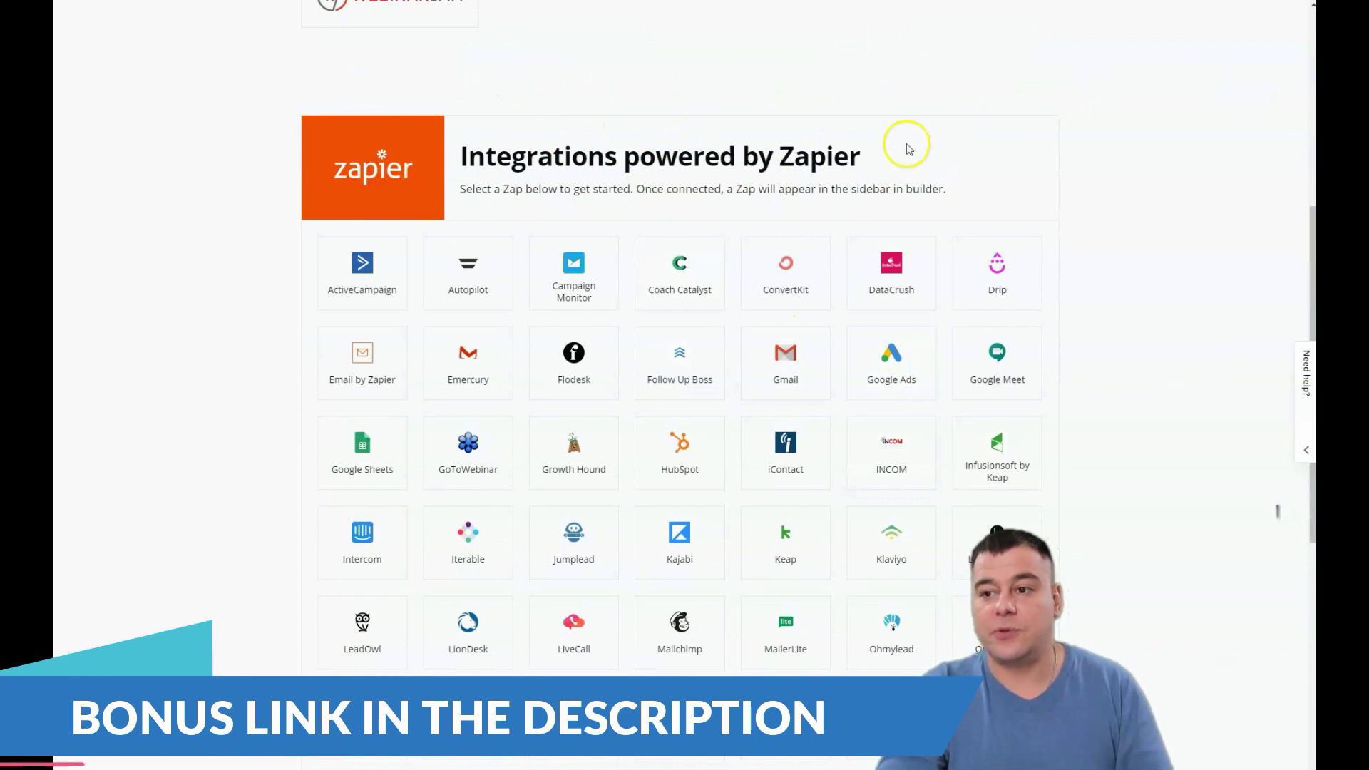
scroll(677, 282, down, 3)
scroll(677, 282, down, 3)
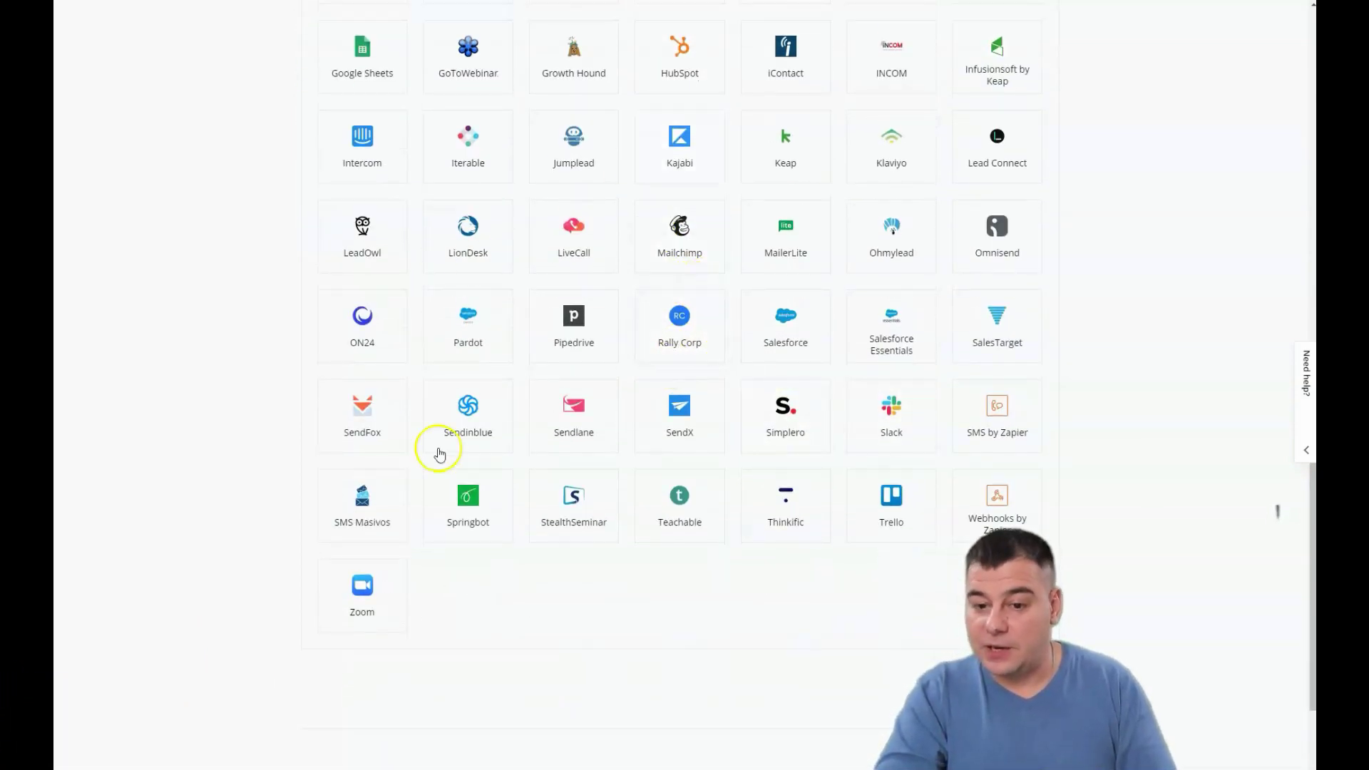
scroll(623, 342, up, 12)
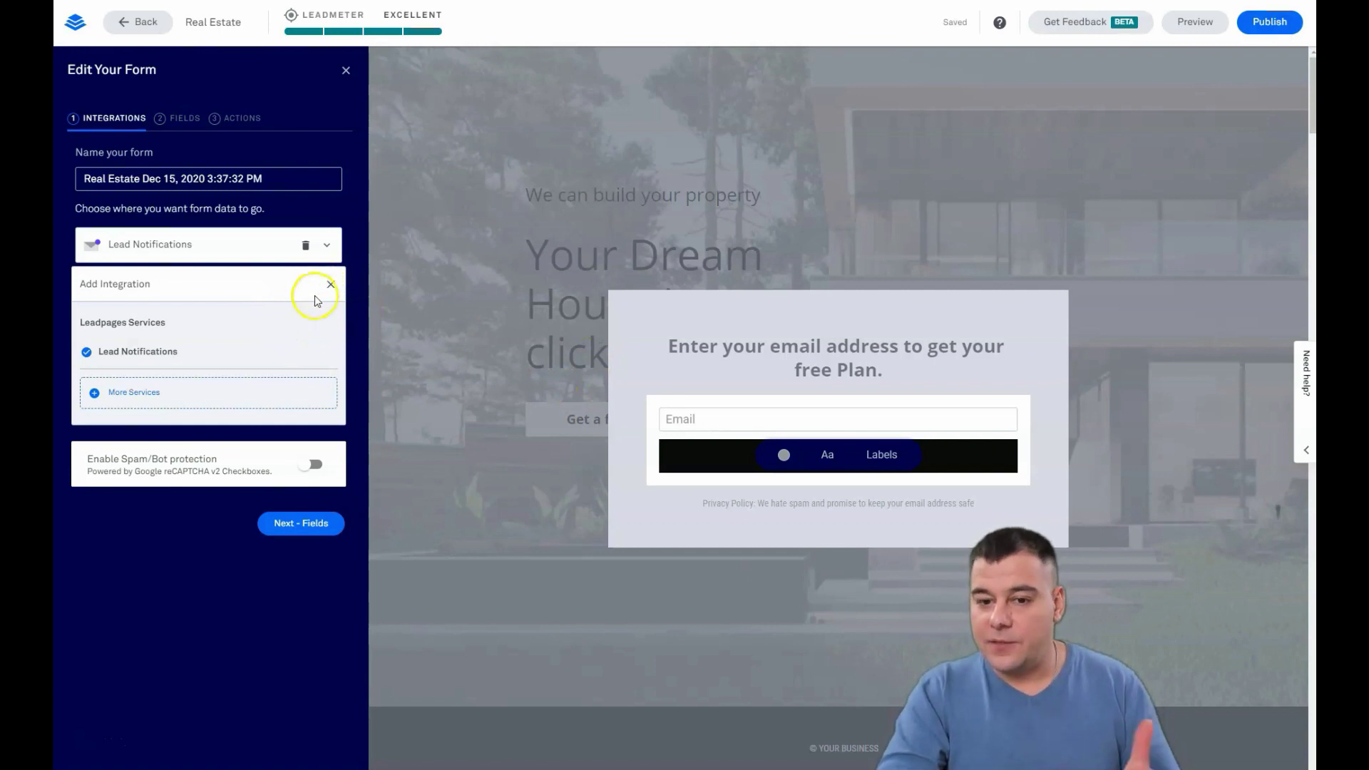
click(399, 266)
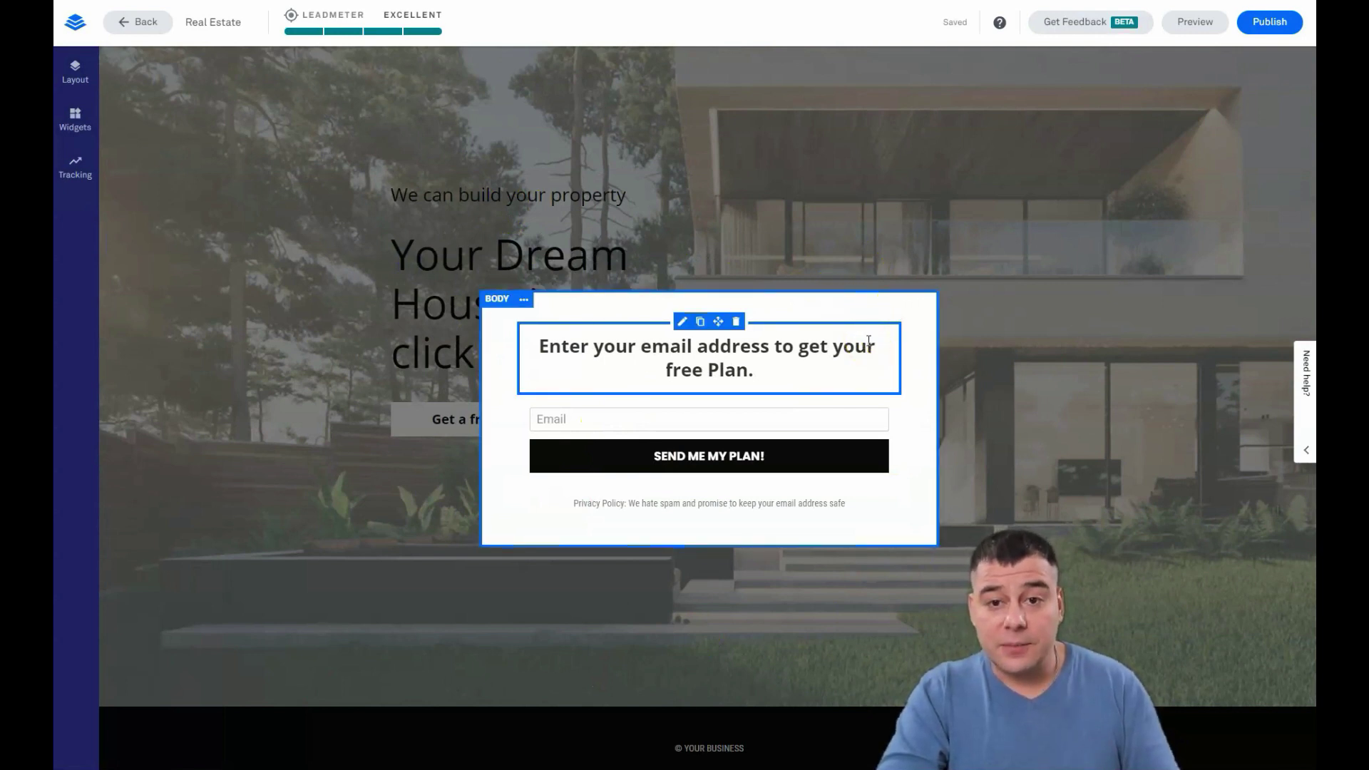
click(951, 243)
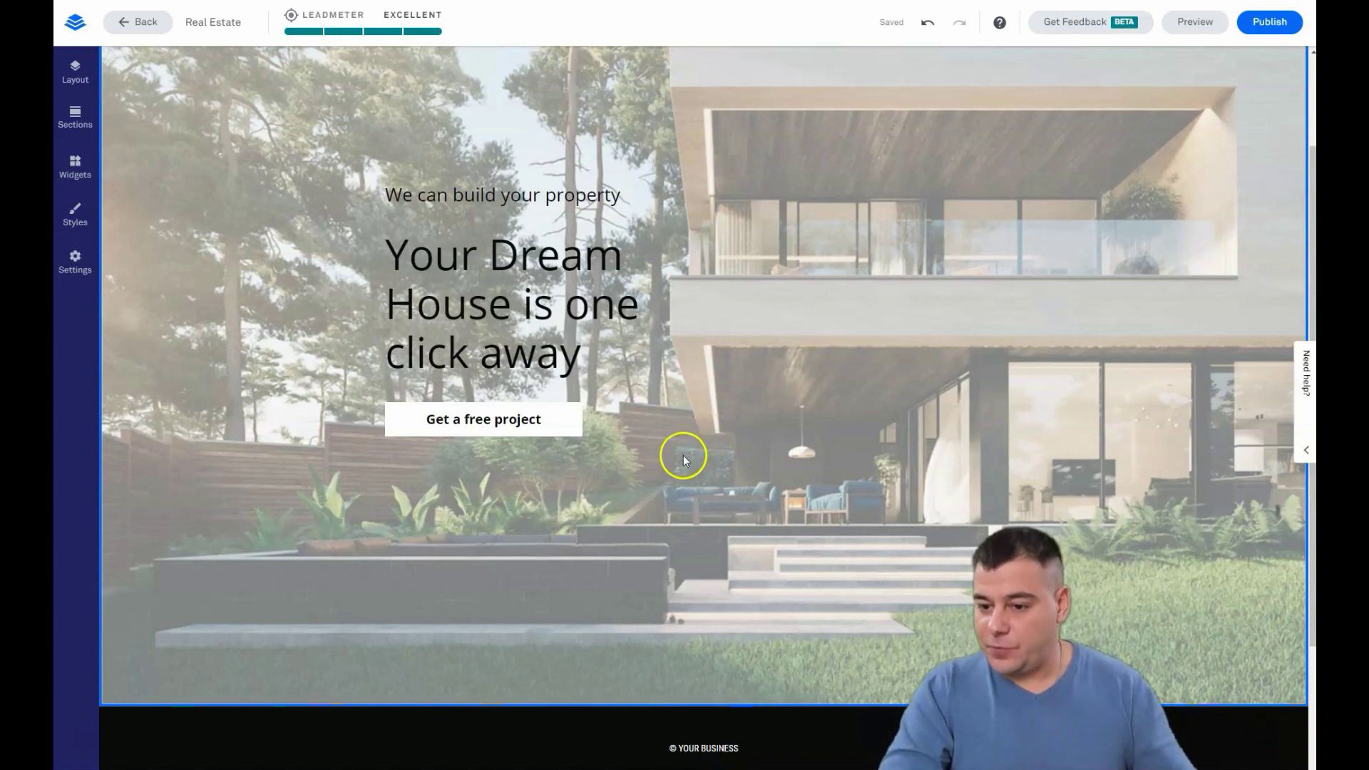
- Open a preview of the Real Estate landing page
click(872, 380)
mouse_move(820, 360)
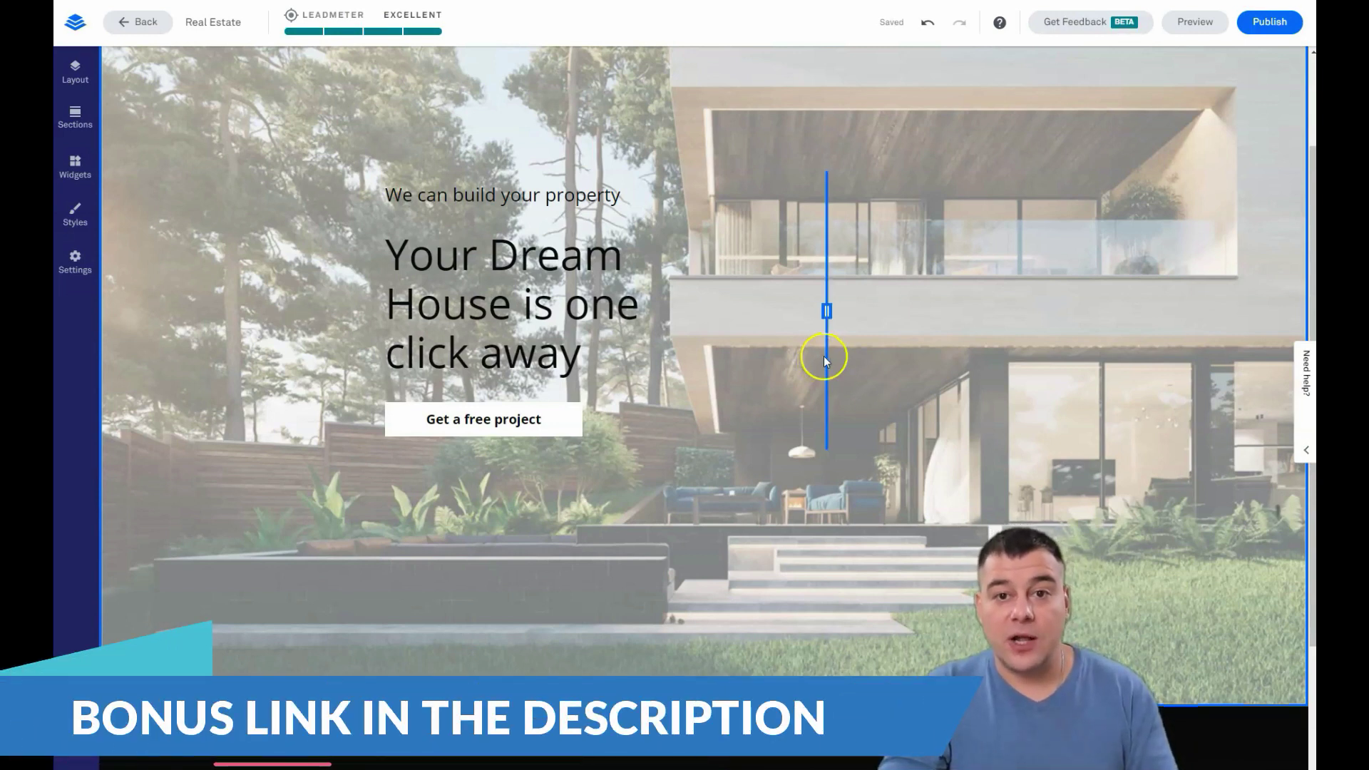
click(1203, 19)
click(1203, 20)
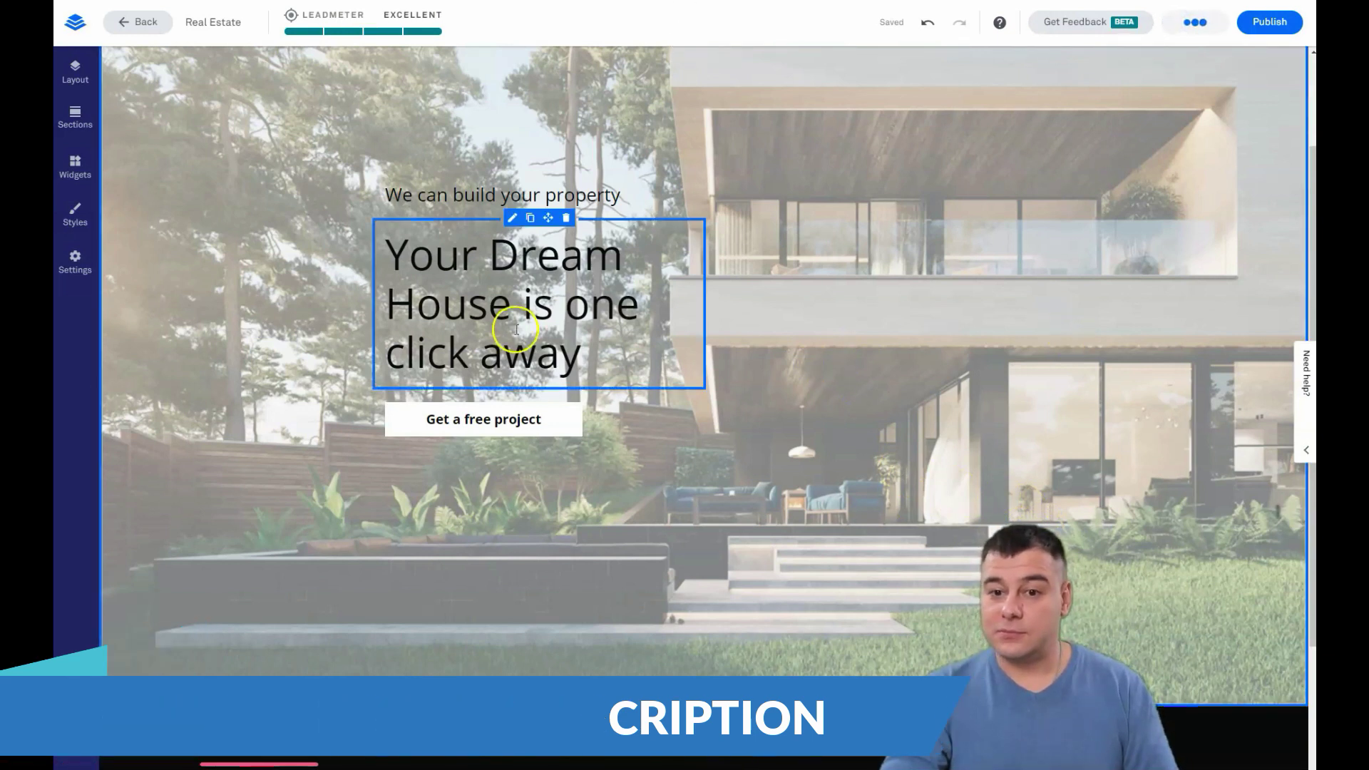